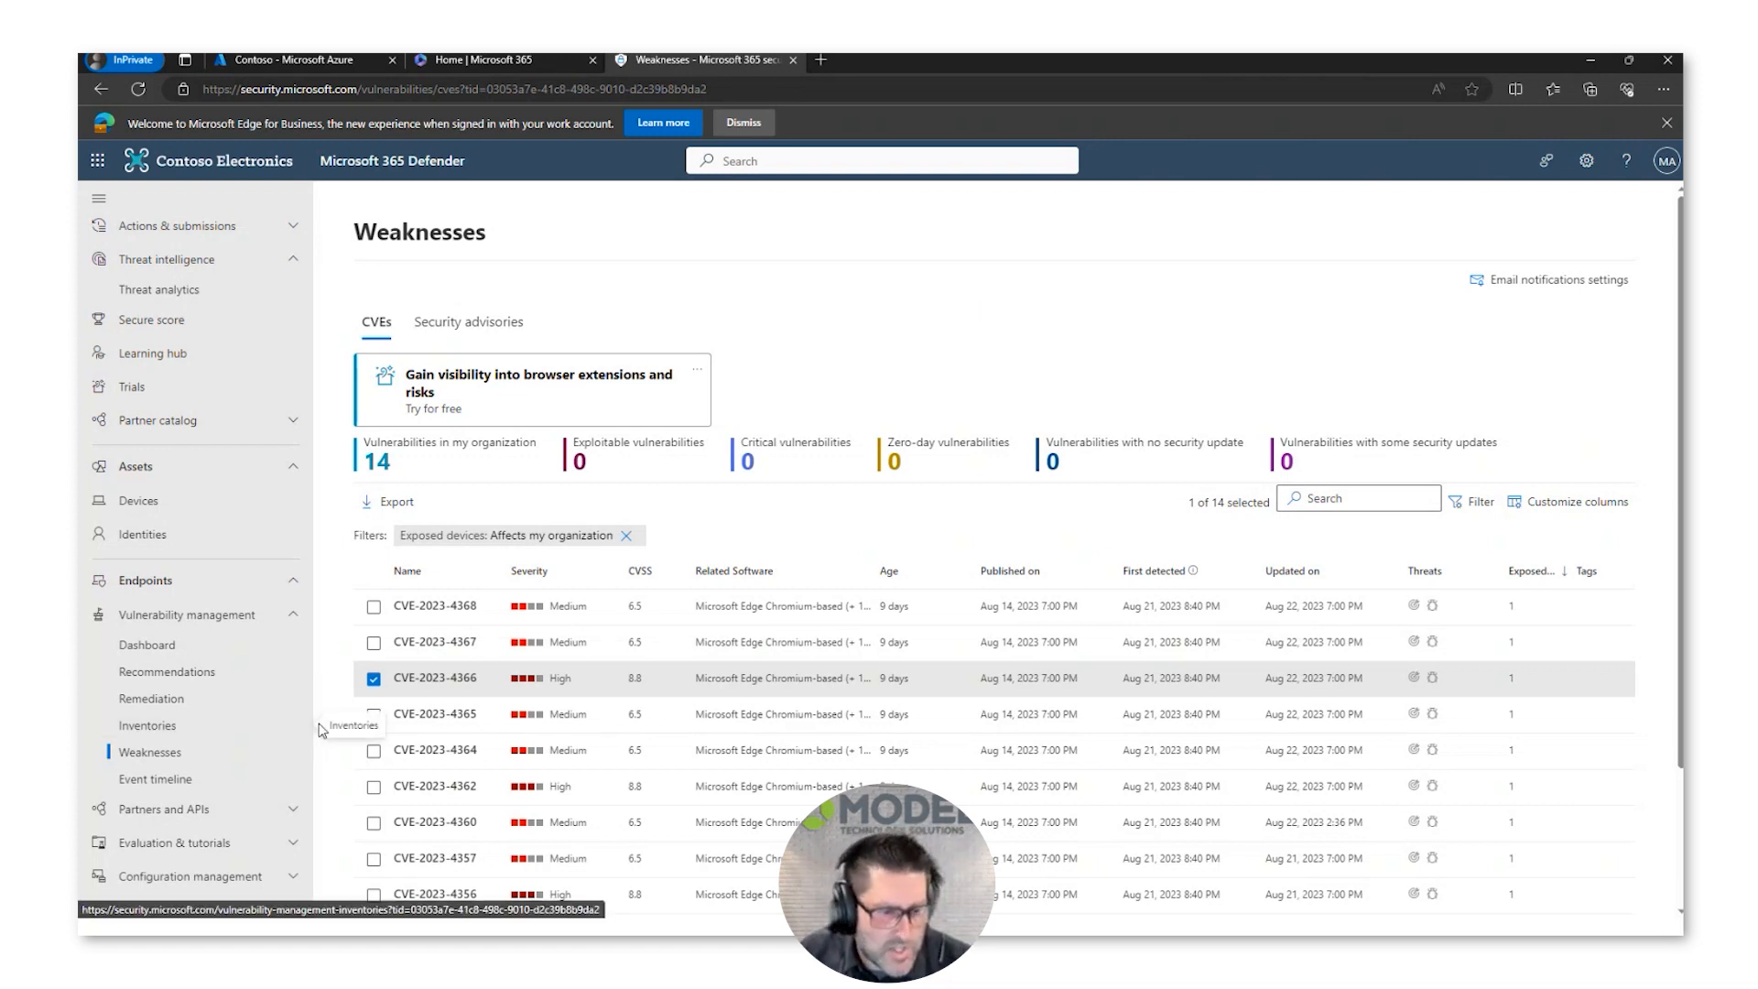
Step: Open Attack simulation training and start launching a new simulation from its list of simulations
{"action": "scroll", "coordinate": [234, 735], "scroll_direction": "down", "scroll_amount": 5}
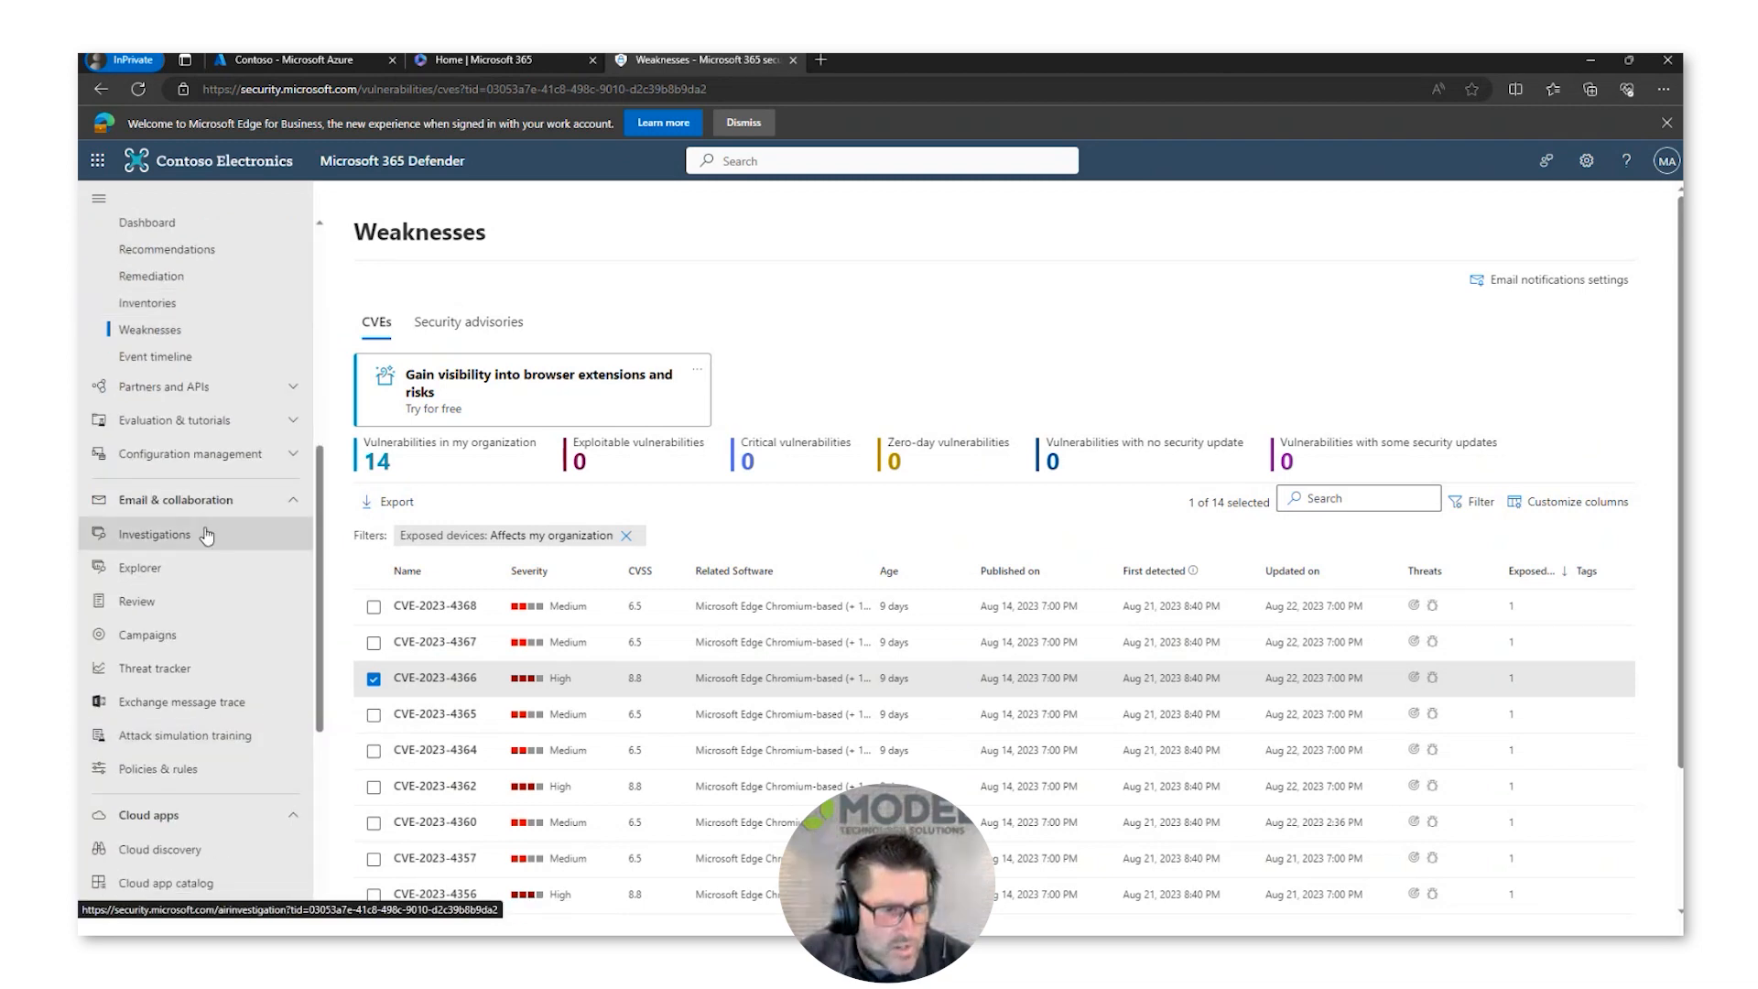
{"action": "left_click", "coordinate": [195, 744]}
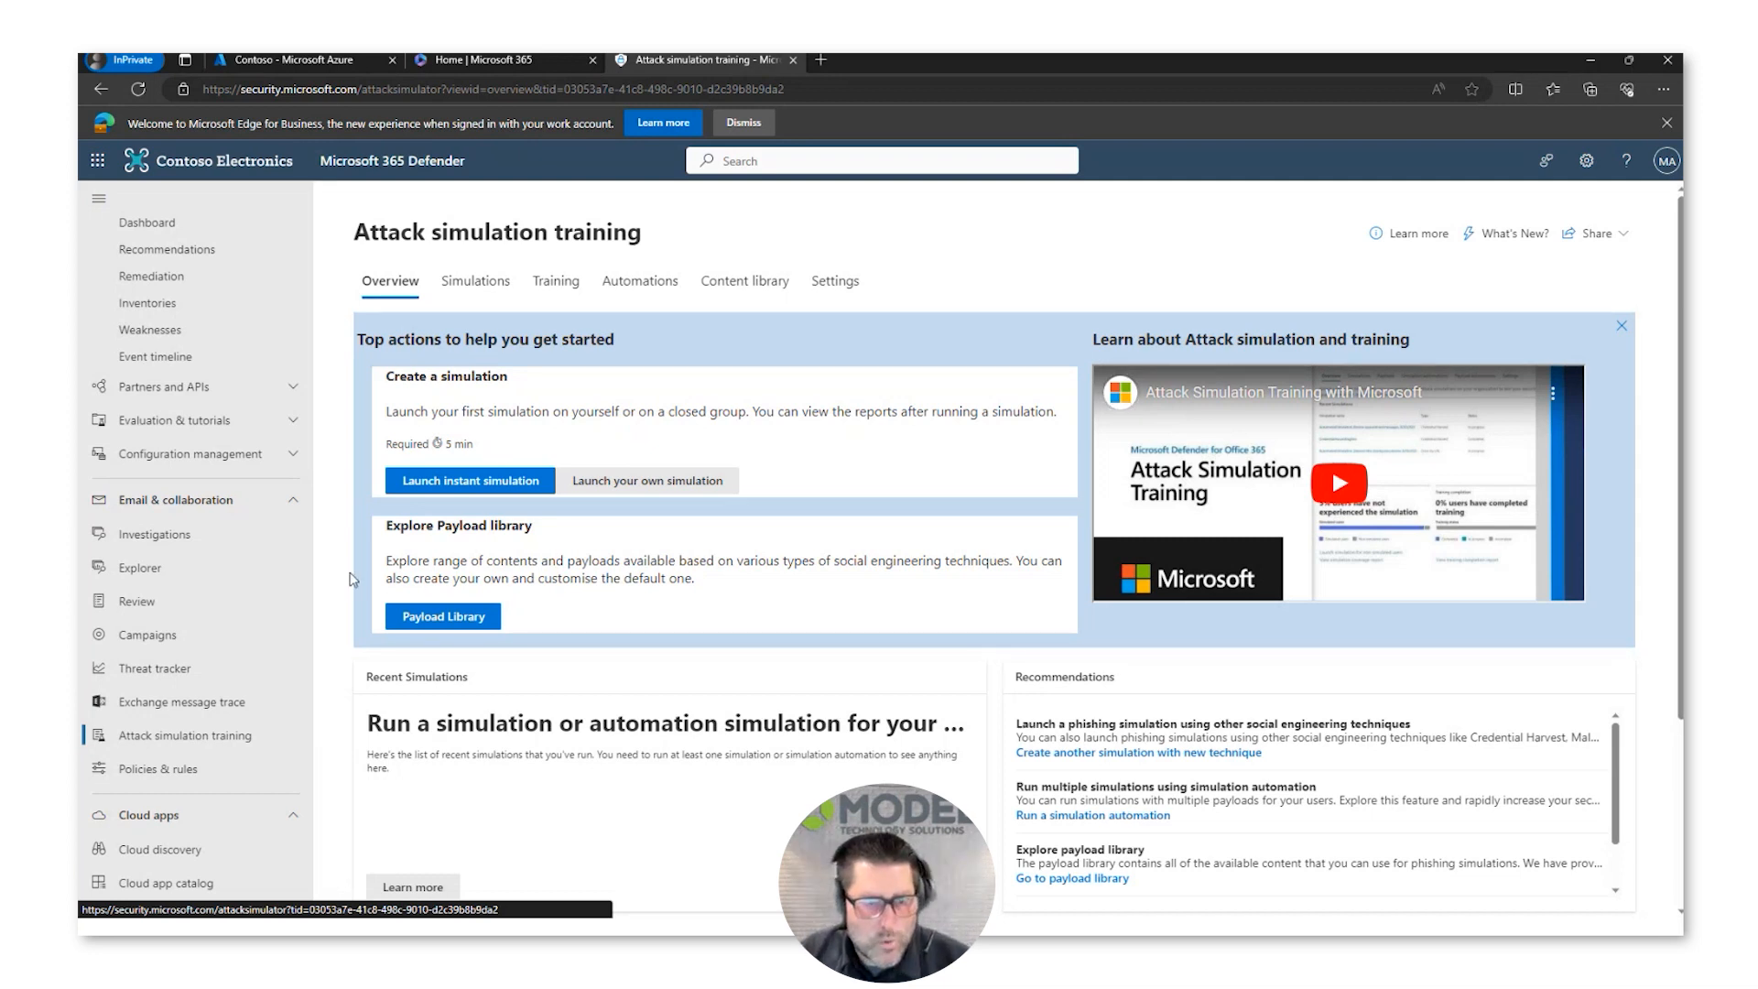
{"action": "left_click", "coordinate": [462, 288]}
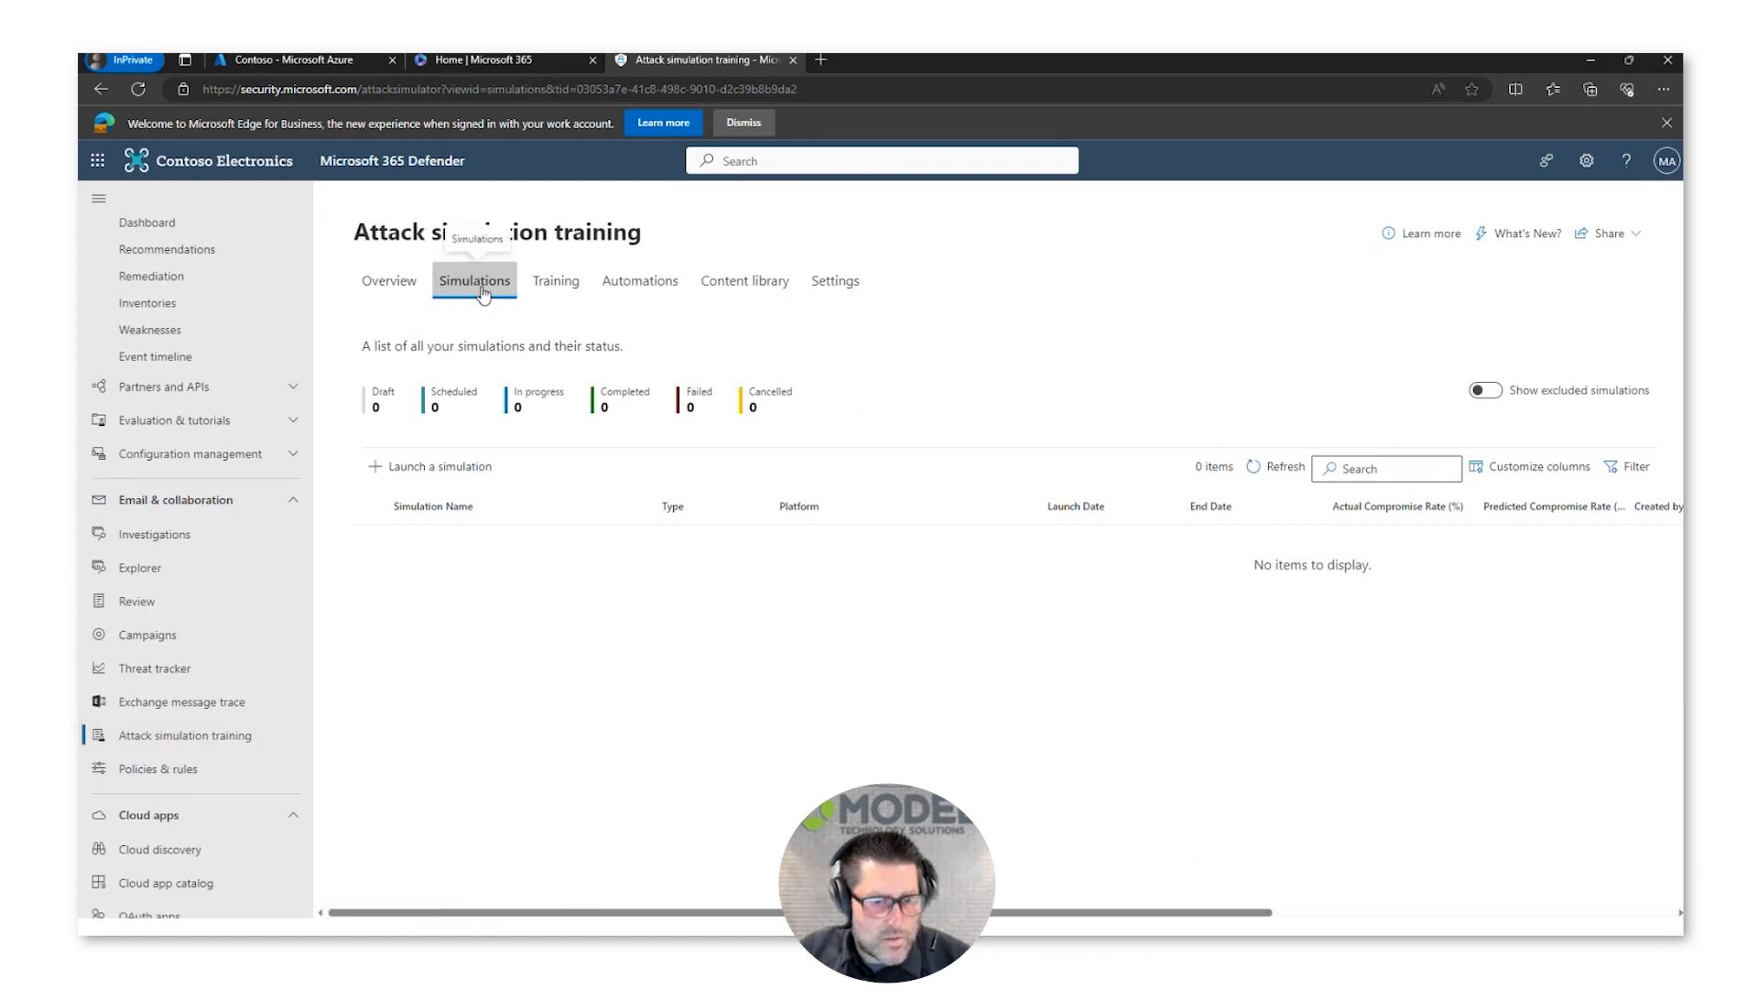
{"action": "left_click", "coordinate": [412, 471]}
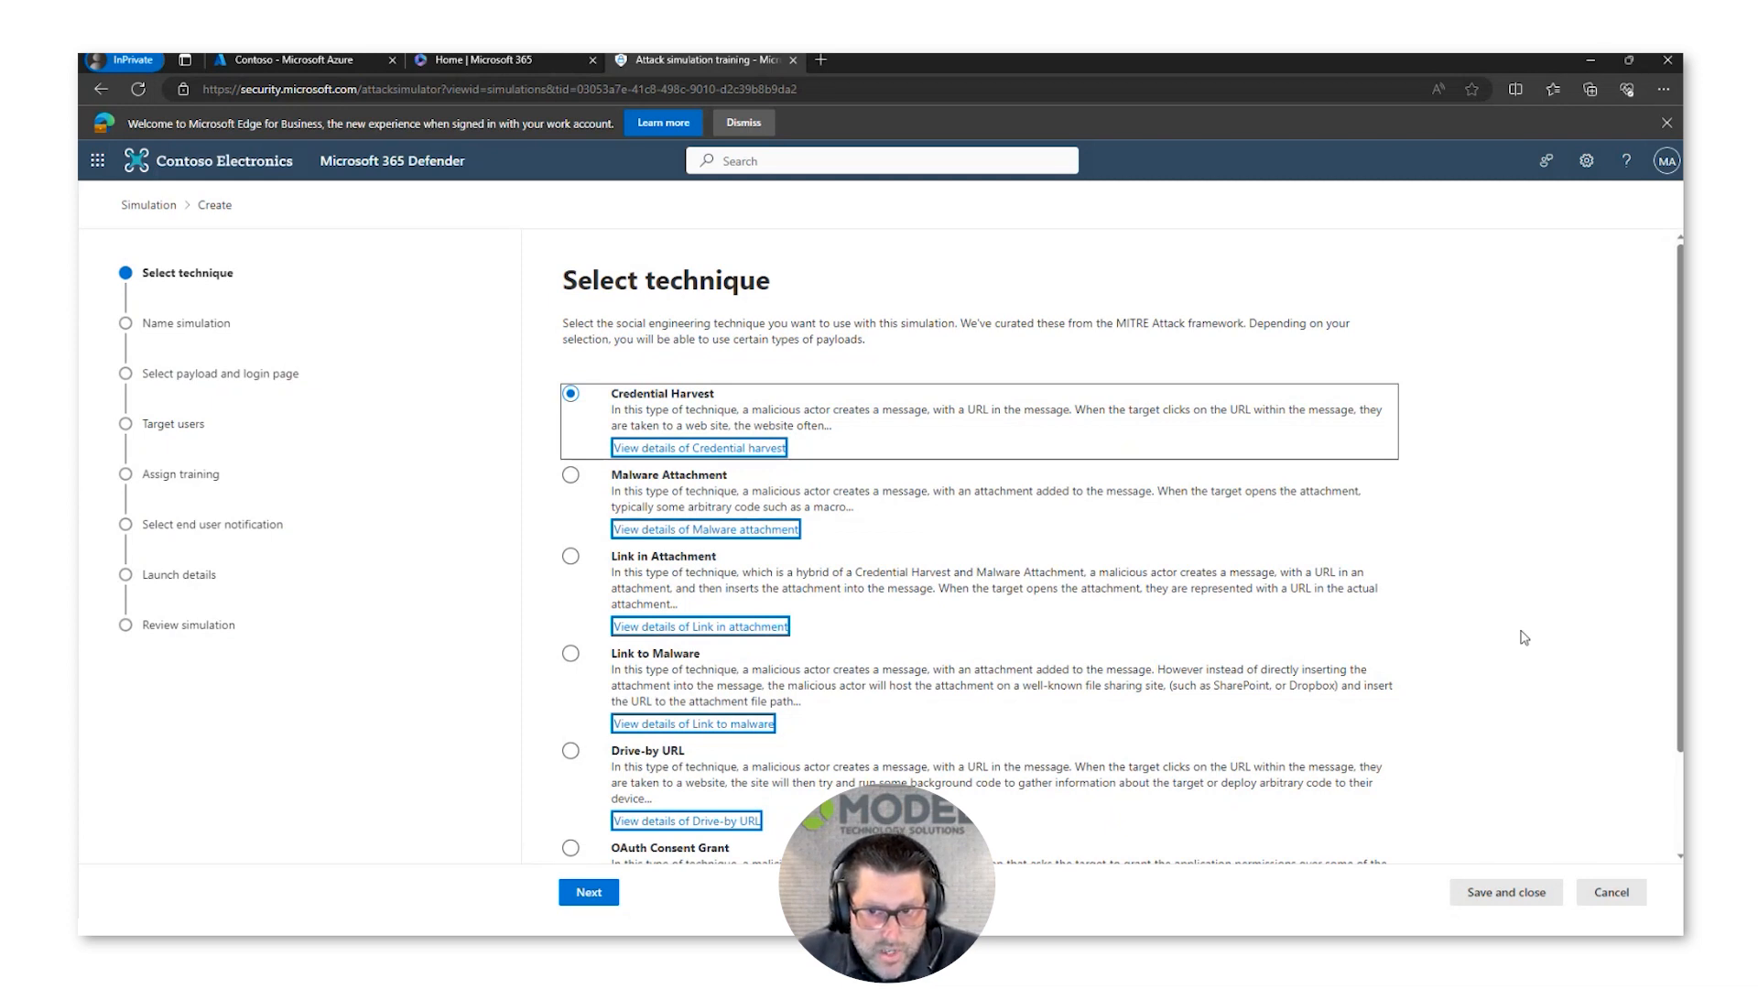
Step: Review the available social engineering techniques and proceed with Credential Harvest as the simulation's technique
{"action": "scroll", "coordinate": [1525, 638], "scroll_direction": "down", "scroll_amount": 2}
{"action": "scroll", "coordinate": [1525, 638], "scroll_direction": "up", "scroll_amount": 2}
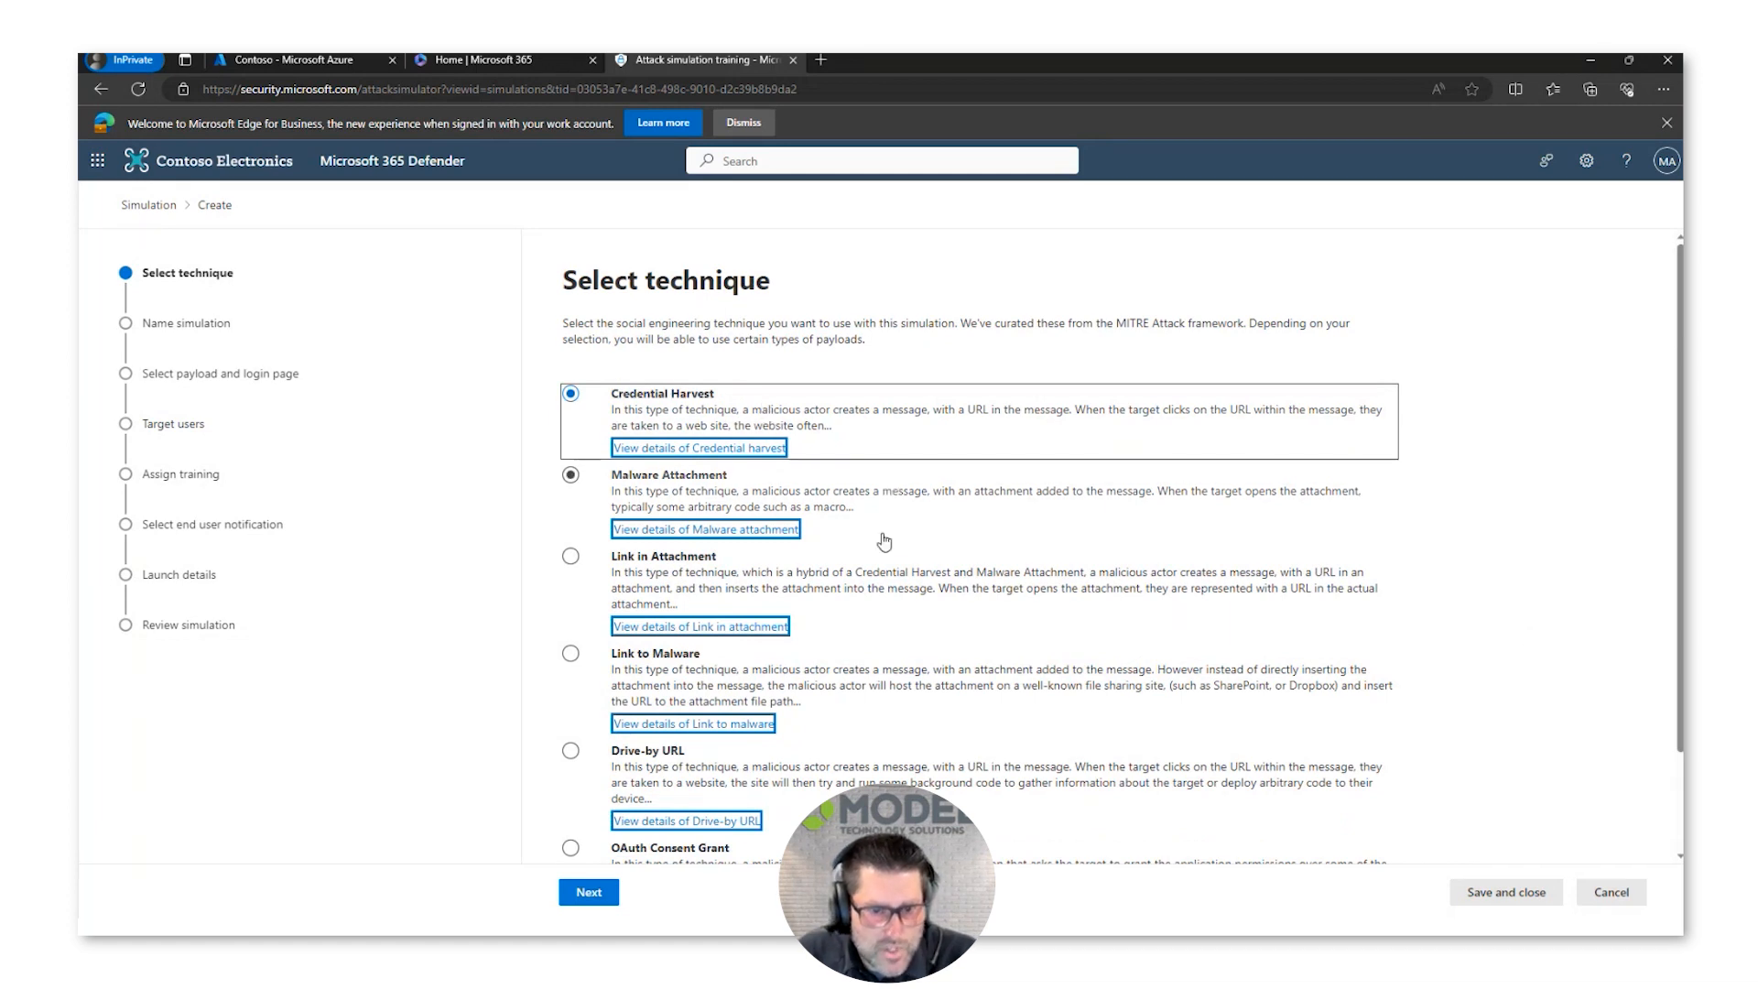
{"action": "left_click", "coordinate": [909, 674]}
{"action": "scroll", "coordinate": [909, 674], "scroll_direction": "down", "scroll_amount": 2}
{"action": "left_click", "coordinate": [909, 675]}
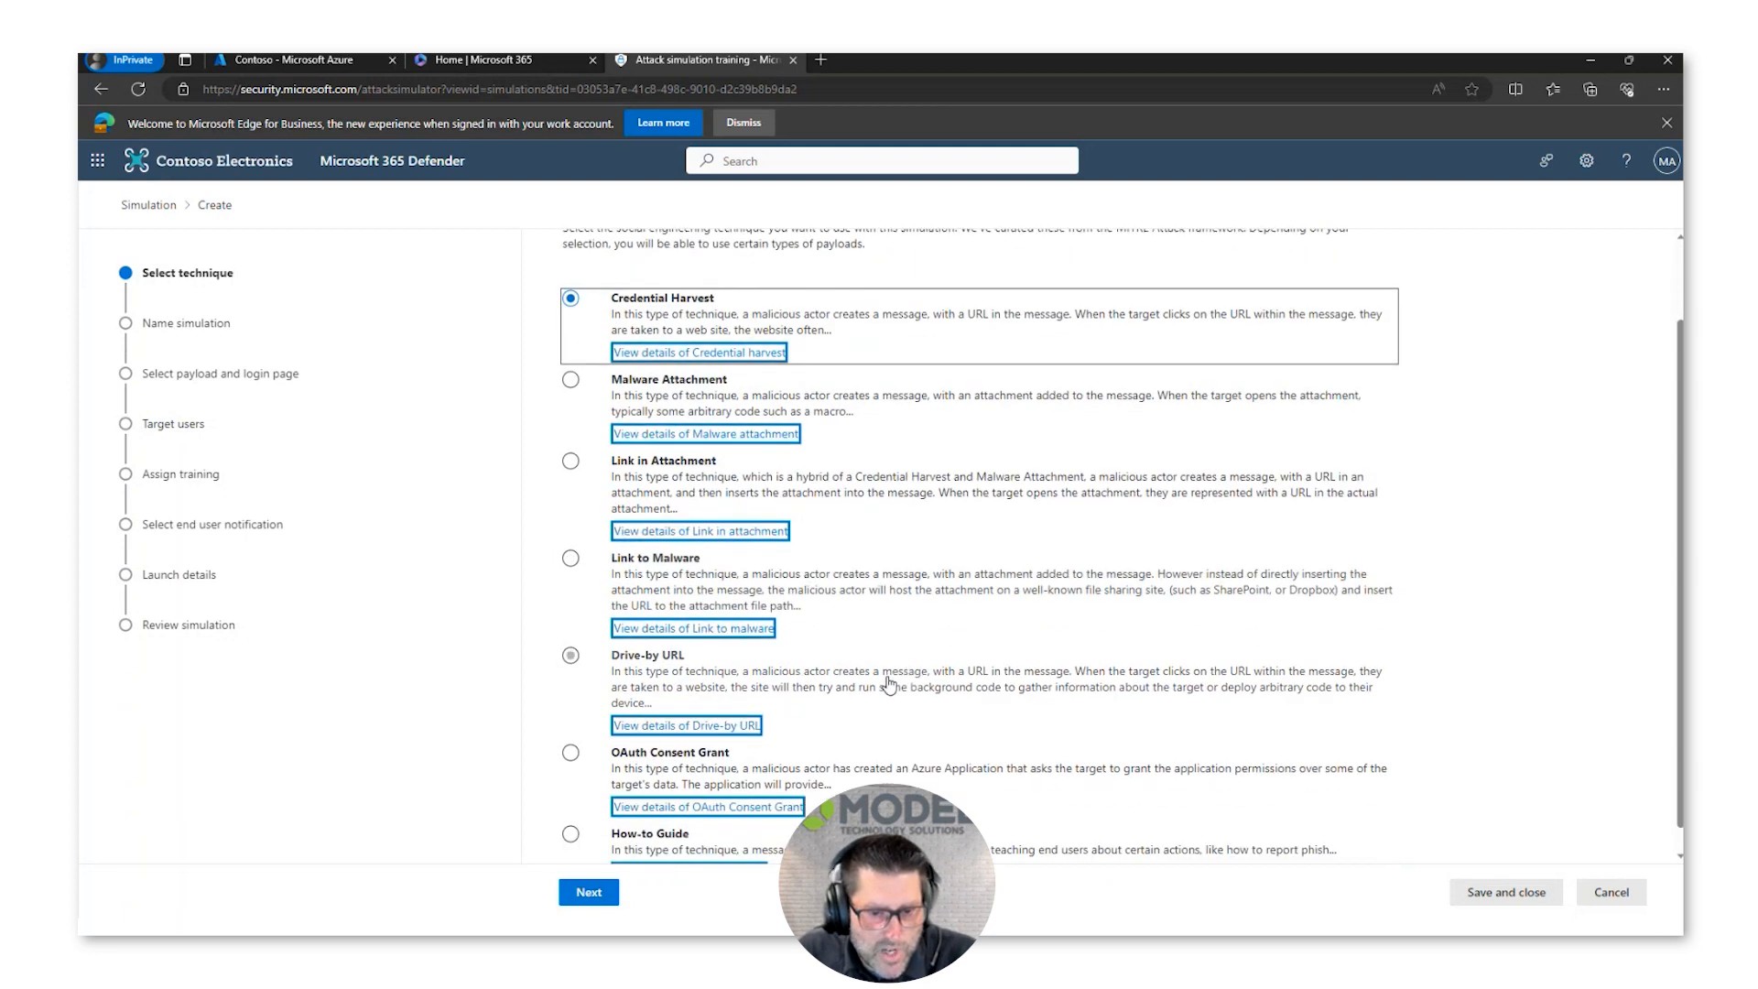
{"action": "left_click", "coordinate": [885, 737]}
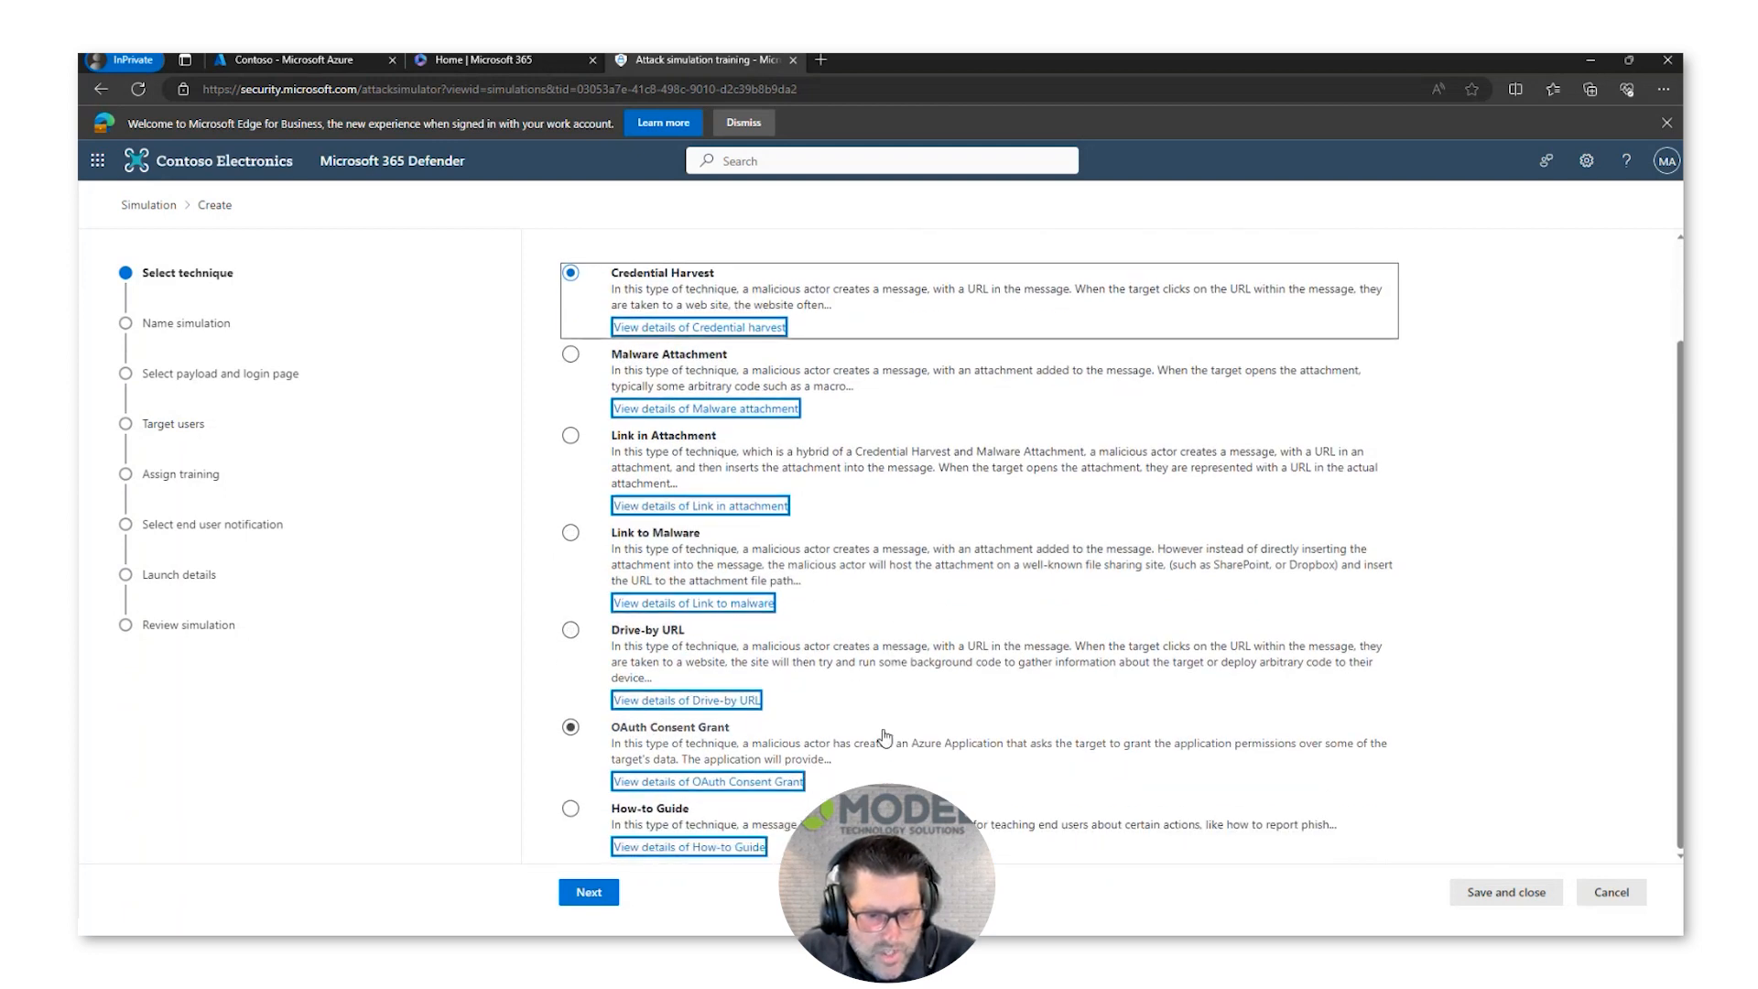
{"action": "left_click", "coordinate": [879, 820]}
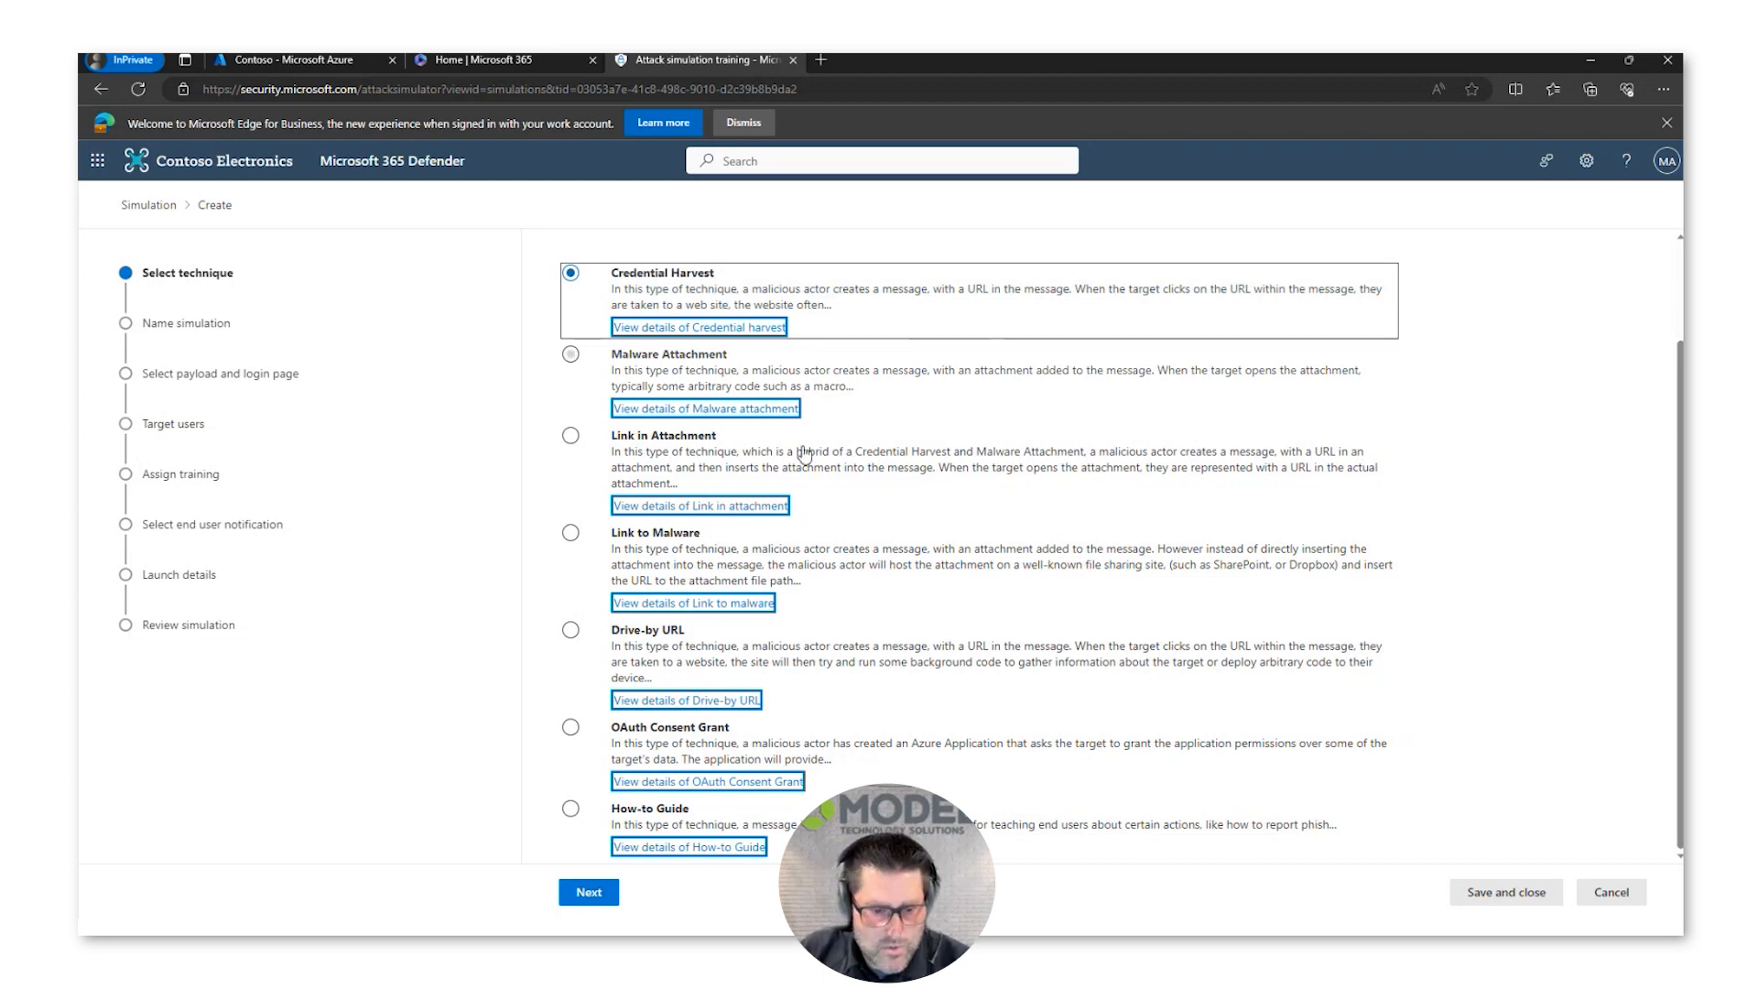
{"action": "left_click", "coordinate": [589, 893]}
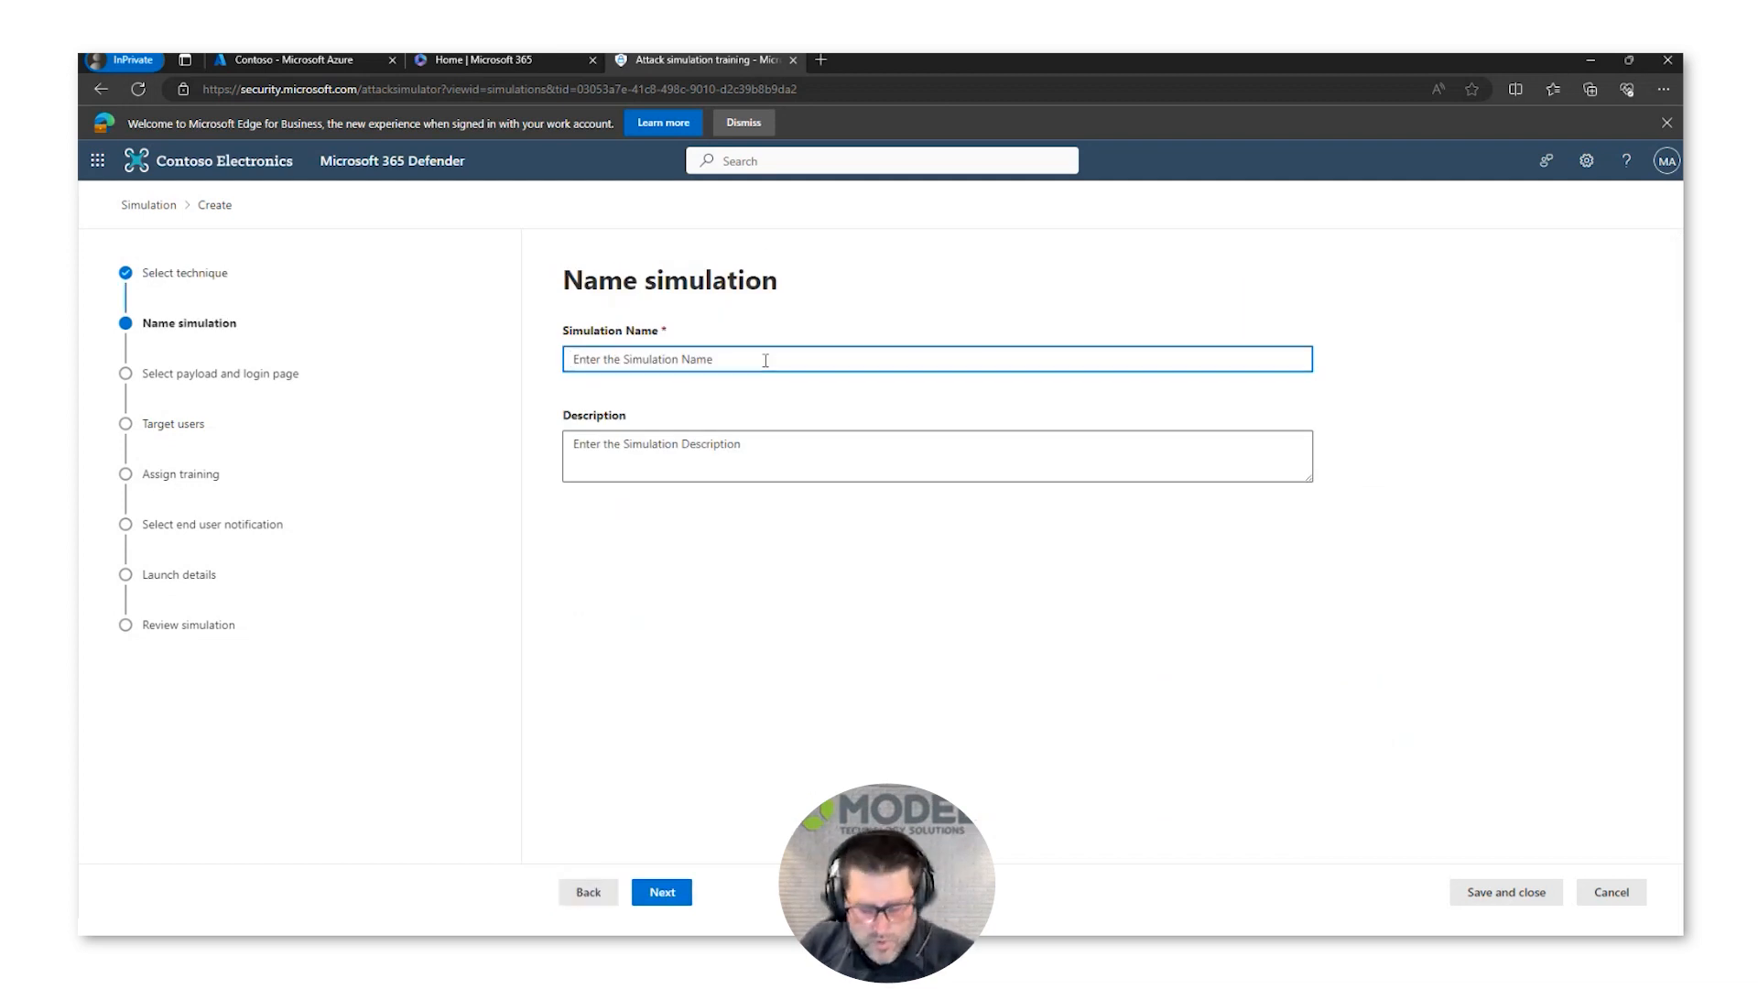
Step: Name the simulation "Model Demo August 2023 Credential Harvest" and continue to the payload selection
{"action": "type", "text": "Model Demo"}
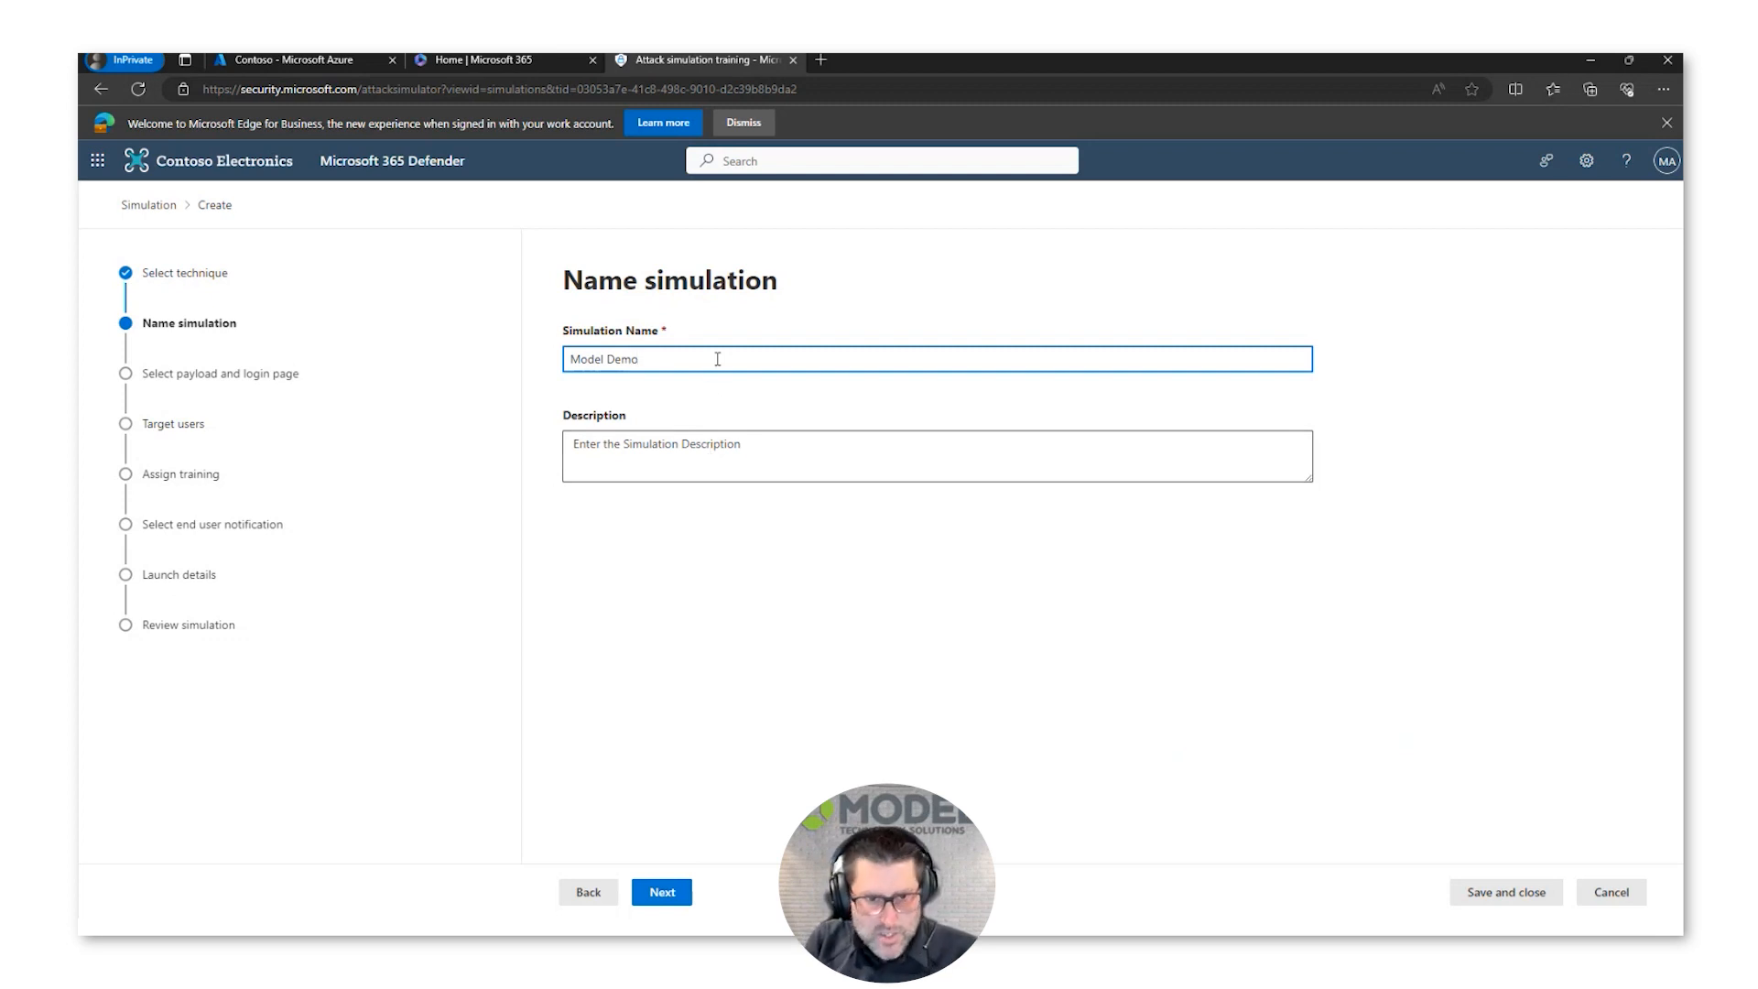
{"action": "type", "text": "A"}
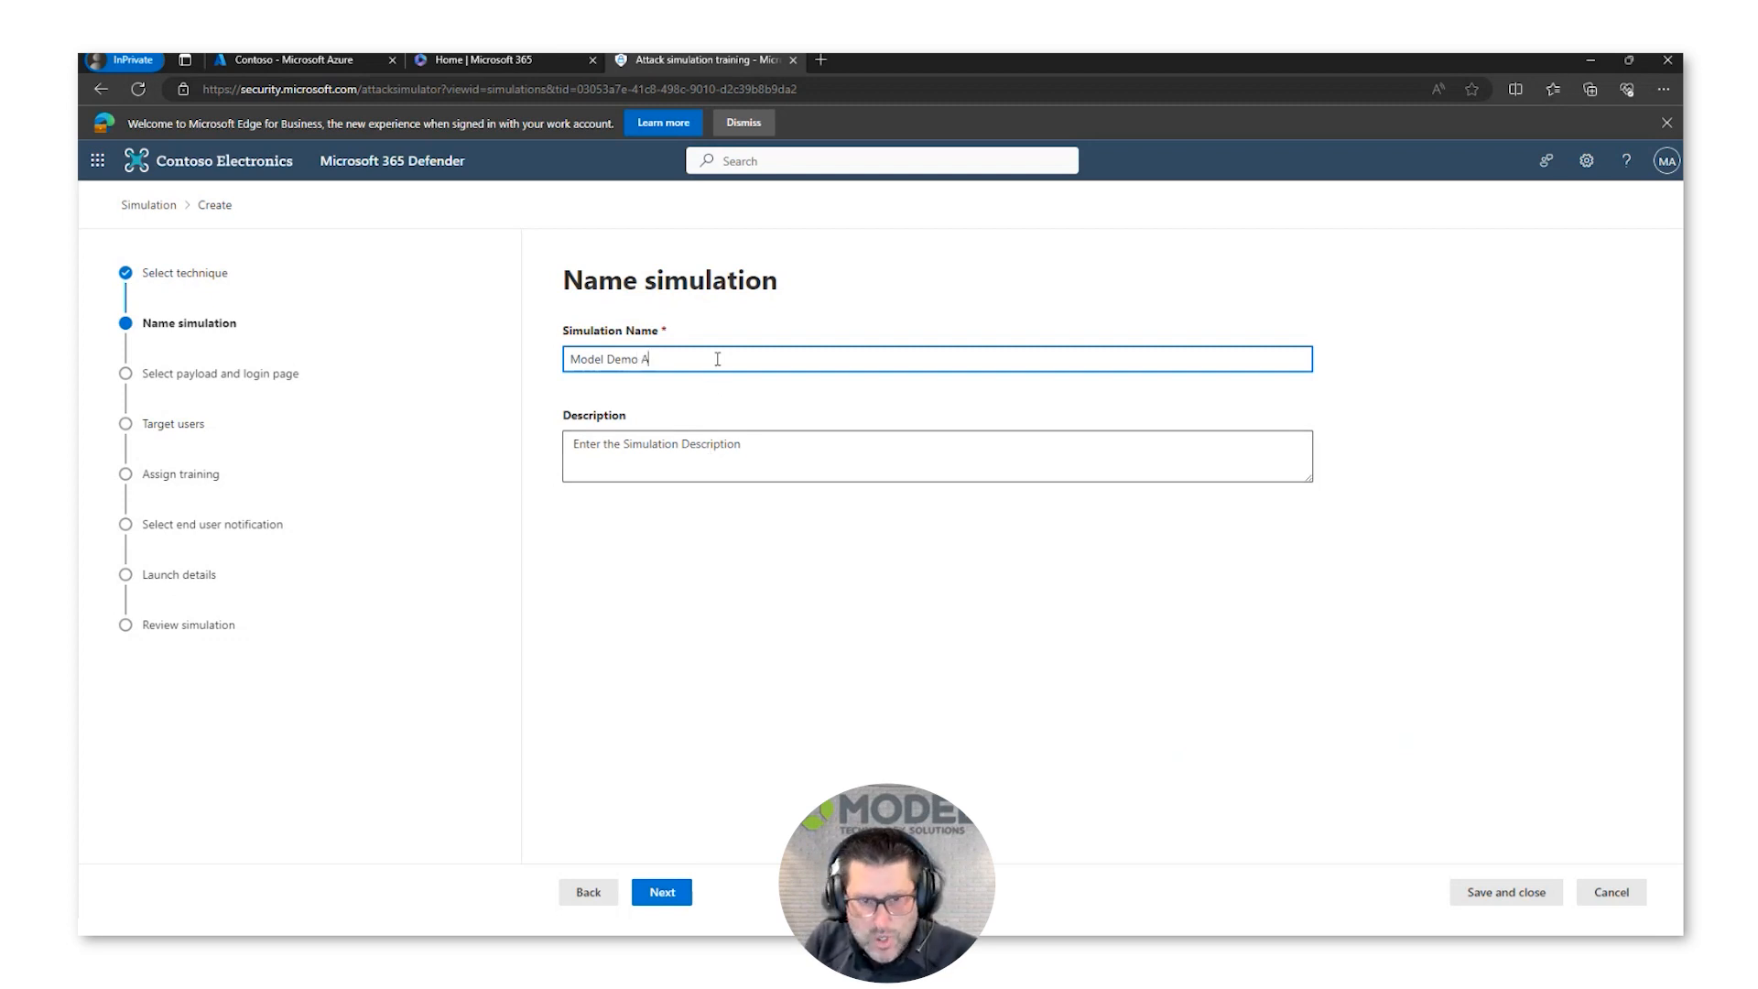
{"action": "type", "text": "ugust "}
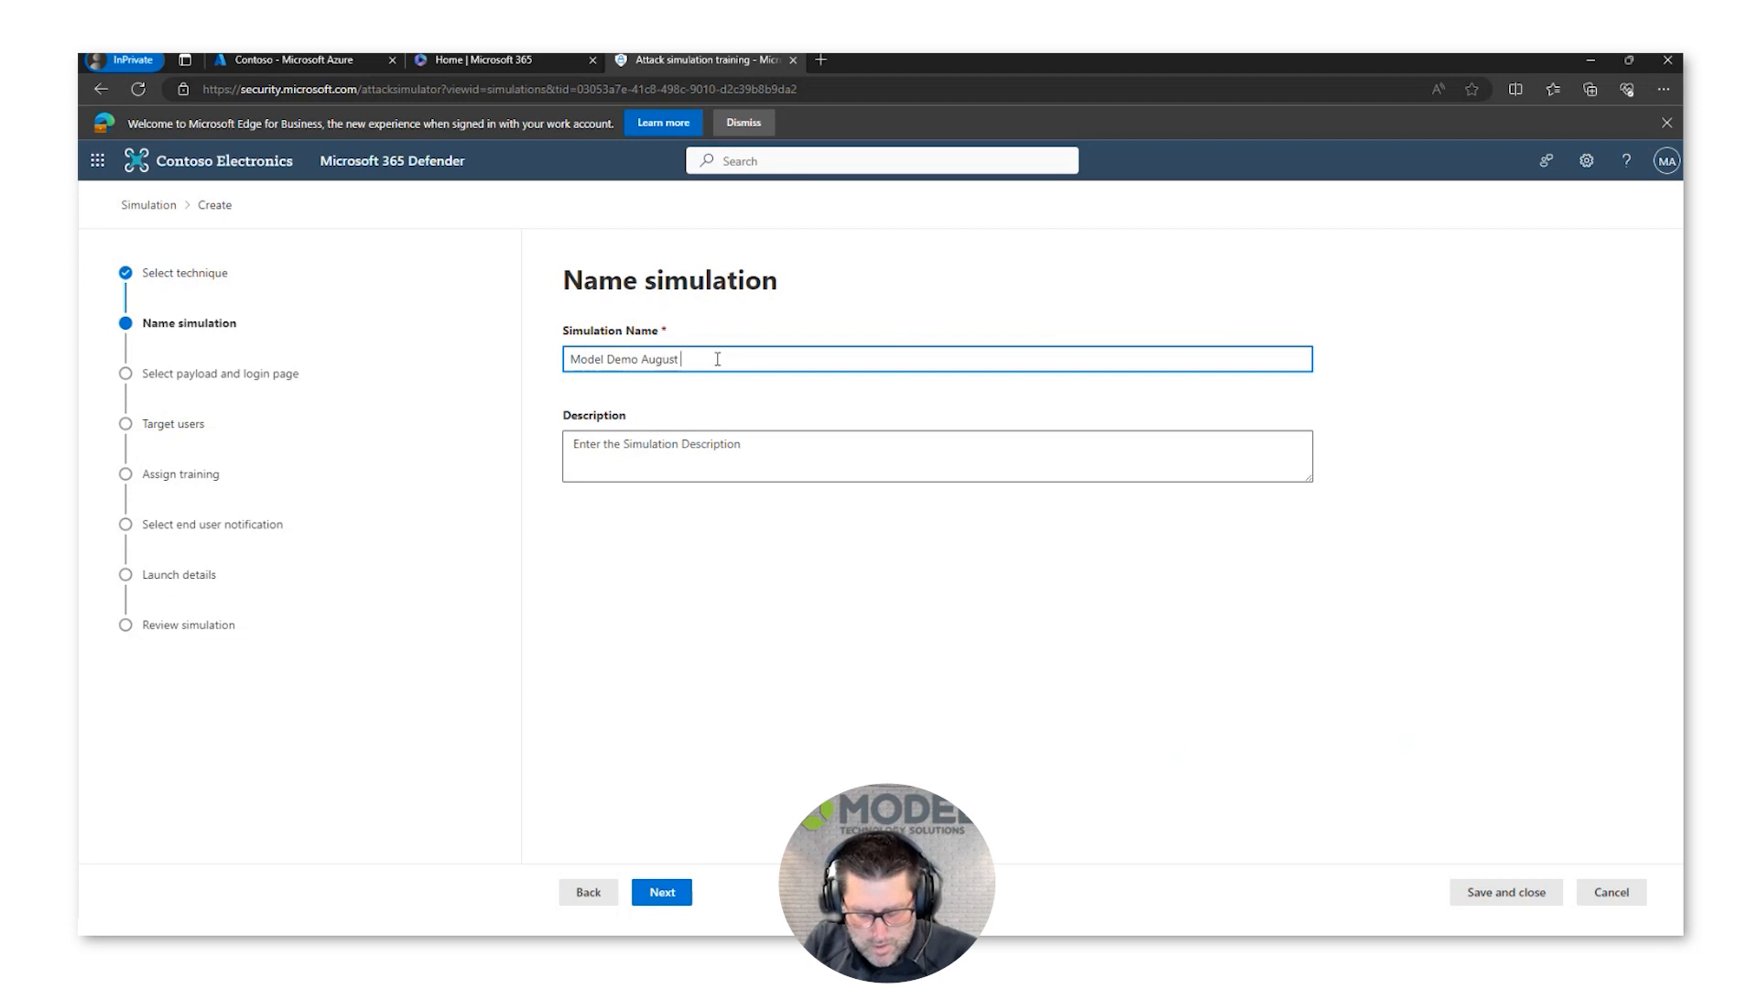
{"action": "type", "text": "2023 C"}
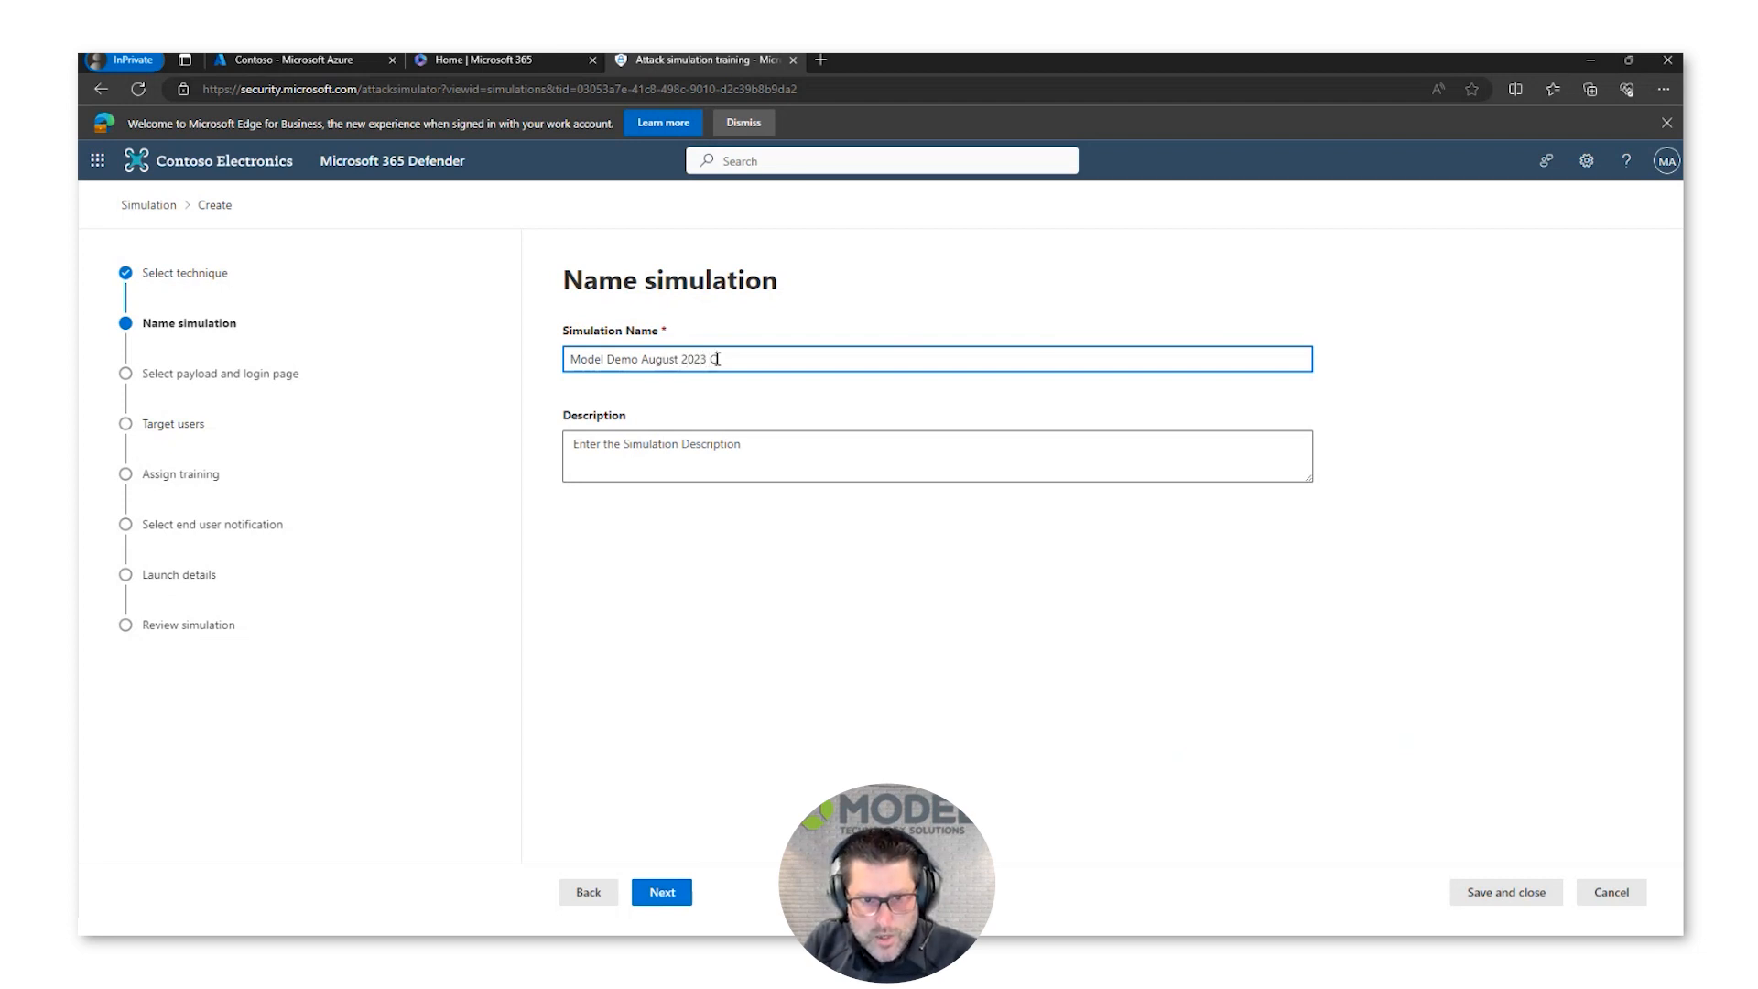
{"action": "type", "text": "redential"}
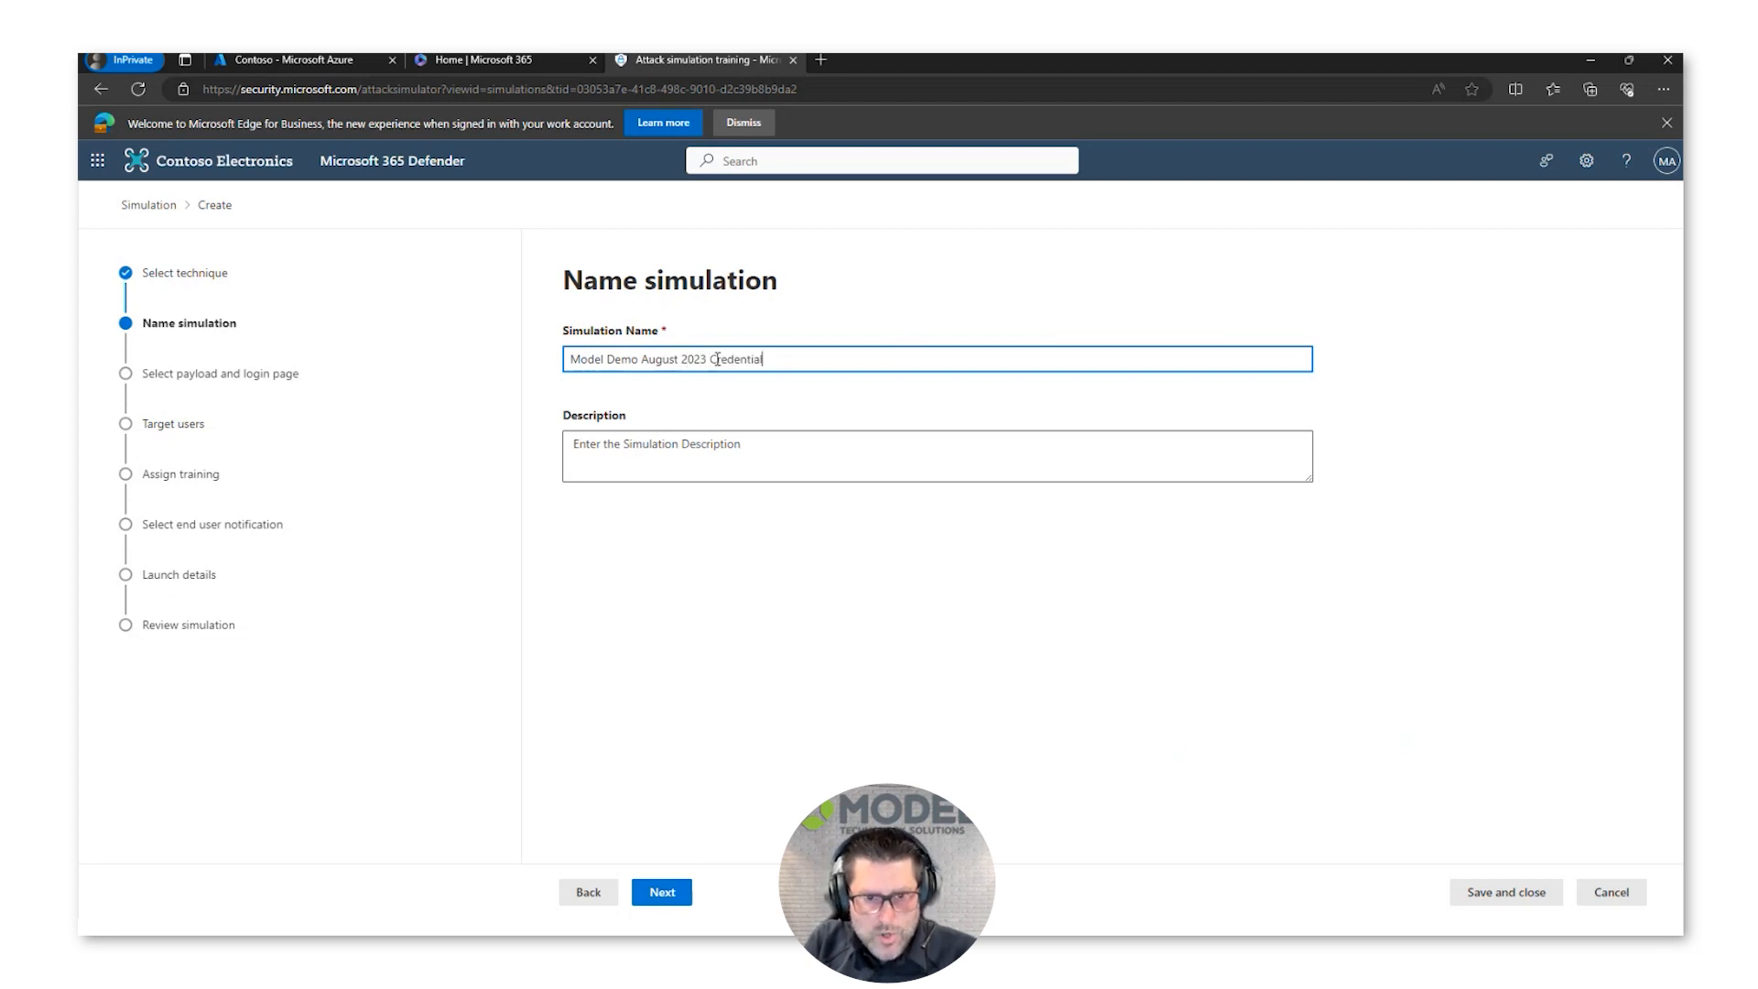
{"action": "type", "text": " Harvest"}
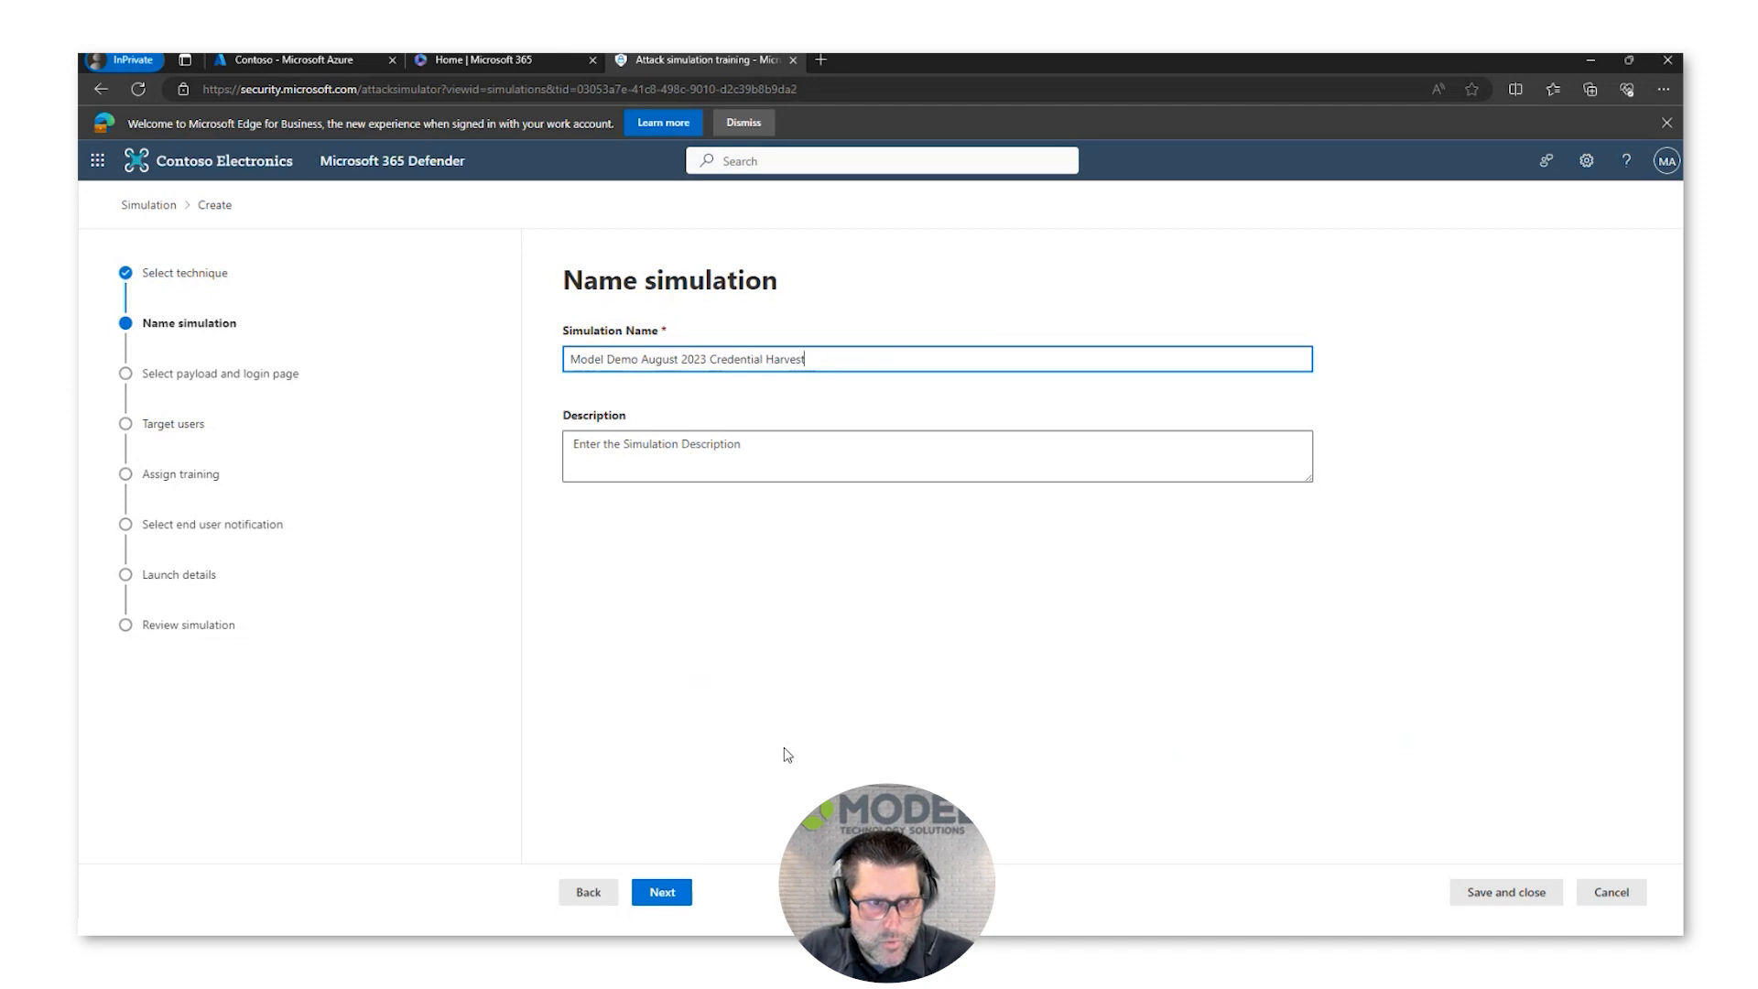
{"action": "left_click", "coordinate": [663, 893]}
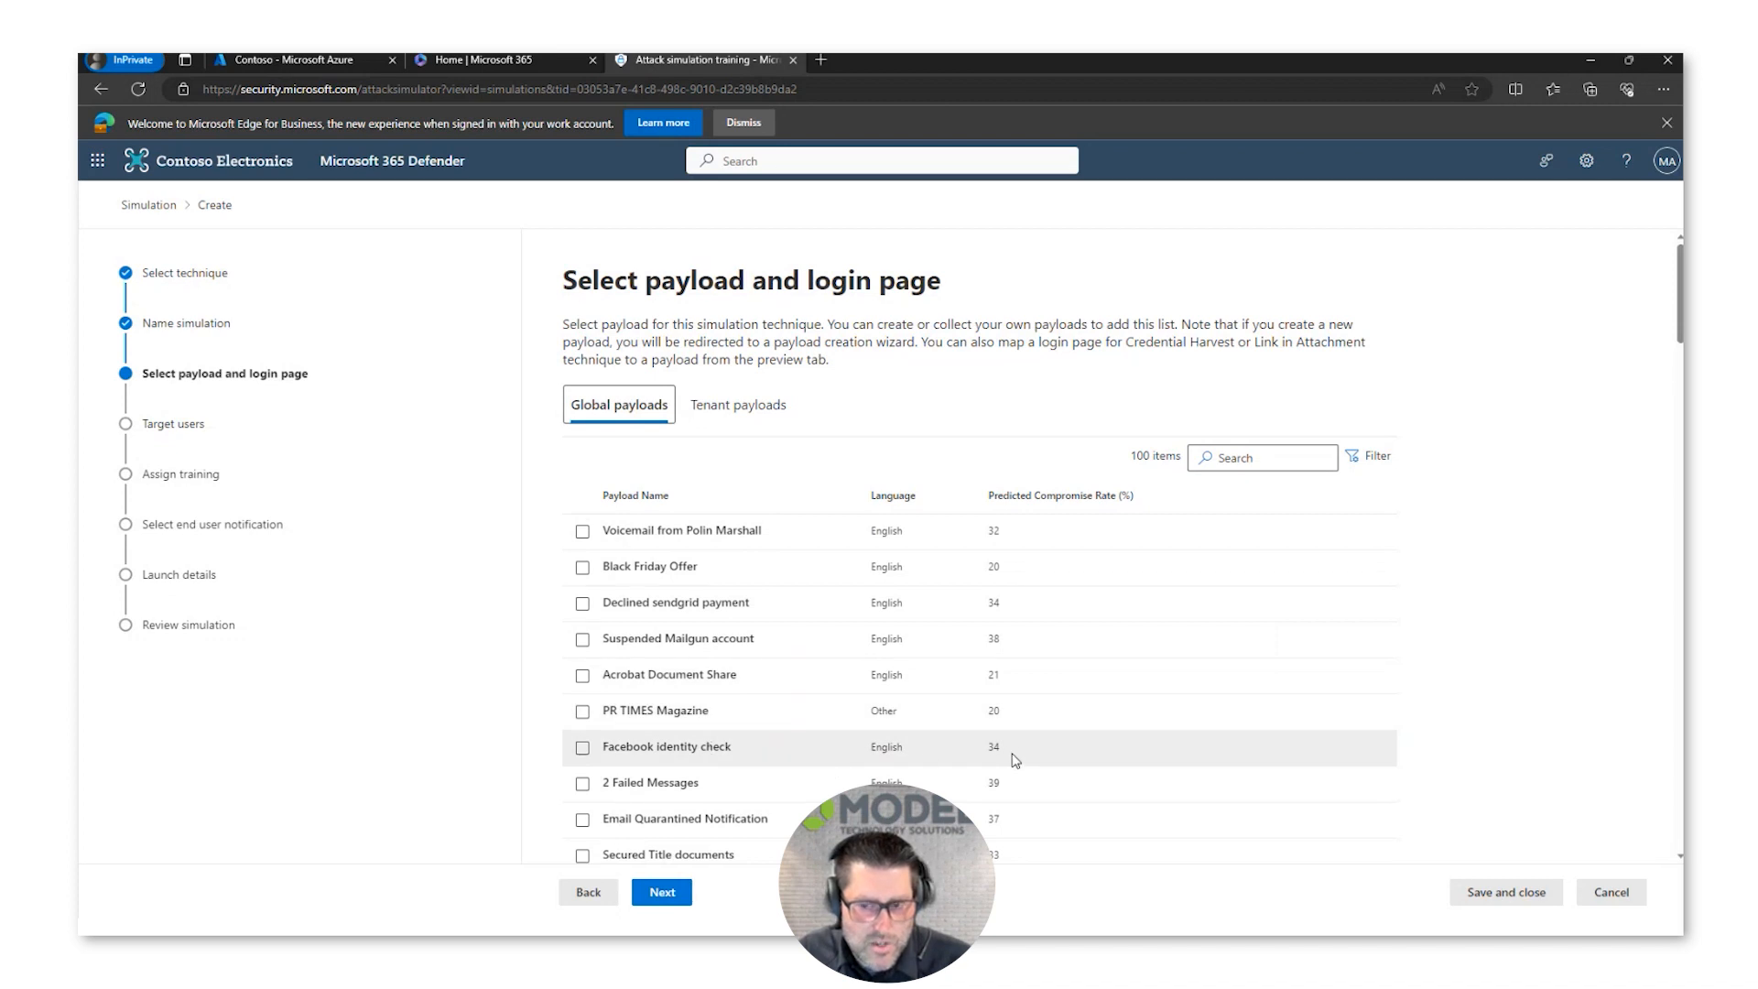
Step: Select the Facebook identity check payload, preview its email and login page, and continue to the target users
{"action": "left_click", "coordinate": [676, 747]}
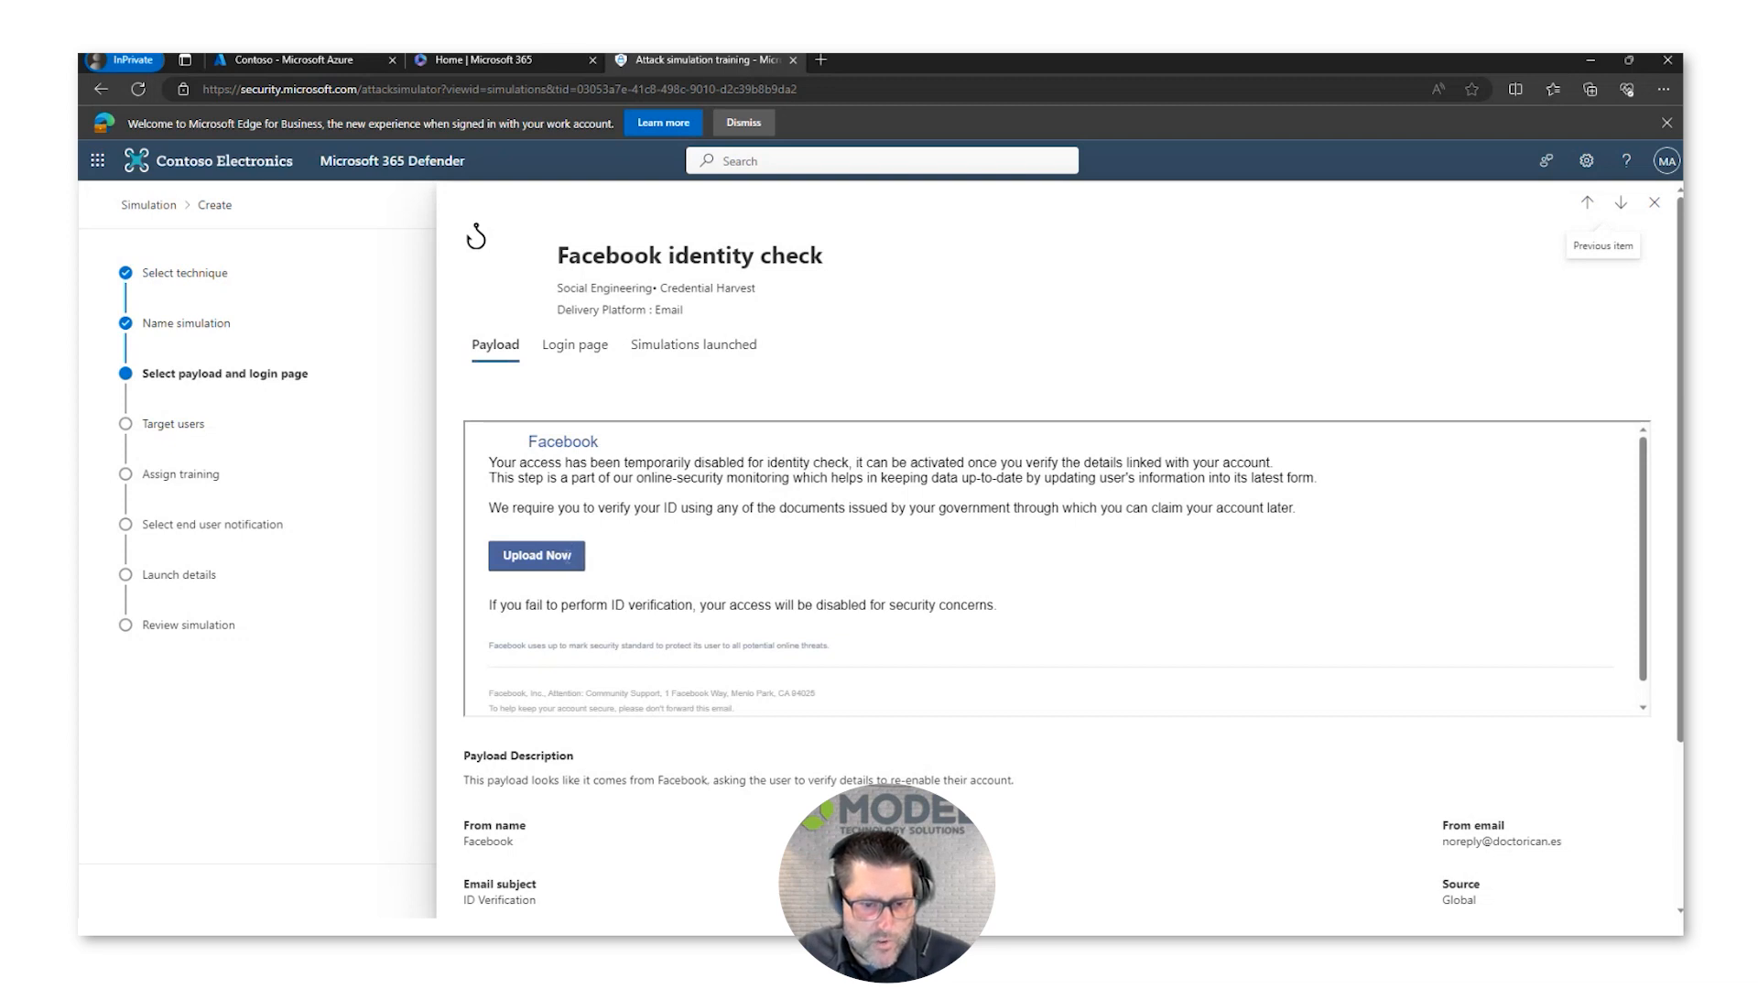
{"action": "scroll", "coordinate": [738, 536], "scroll_direction": "down", "scroll_amount": 1}
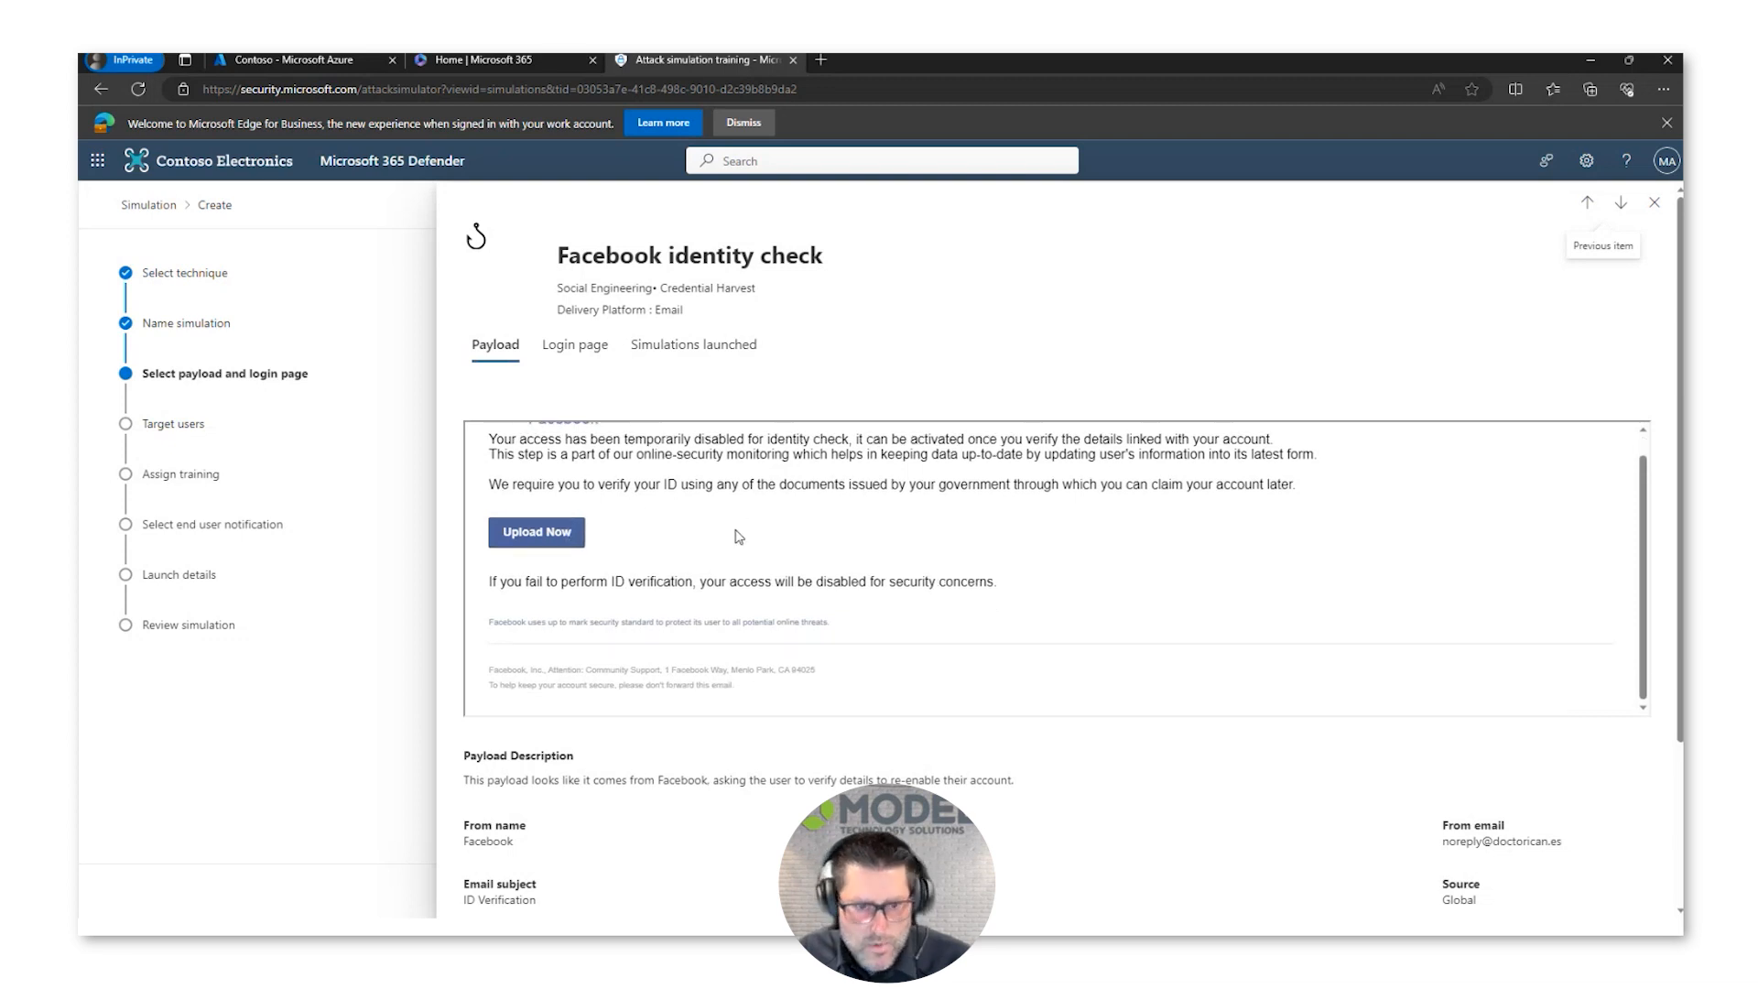
{"action": "scroll", "coordinate": [738, 536], "scroll_direction": "up", "scroll_amount": 1}
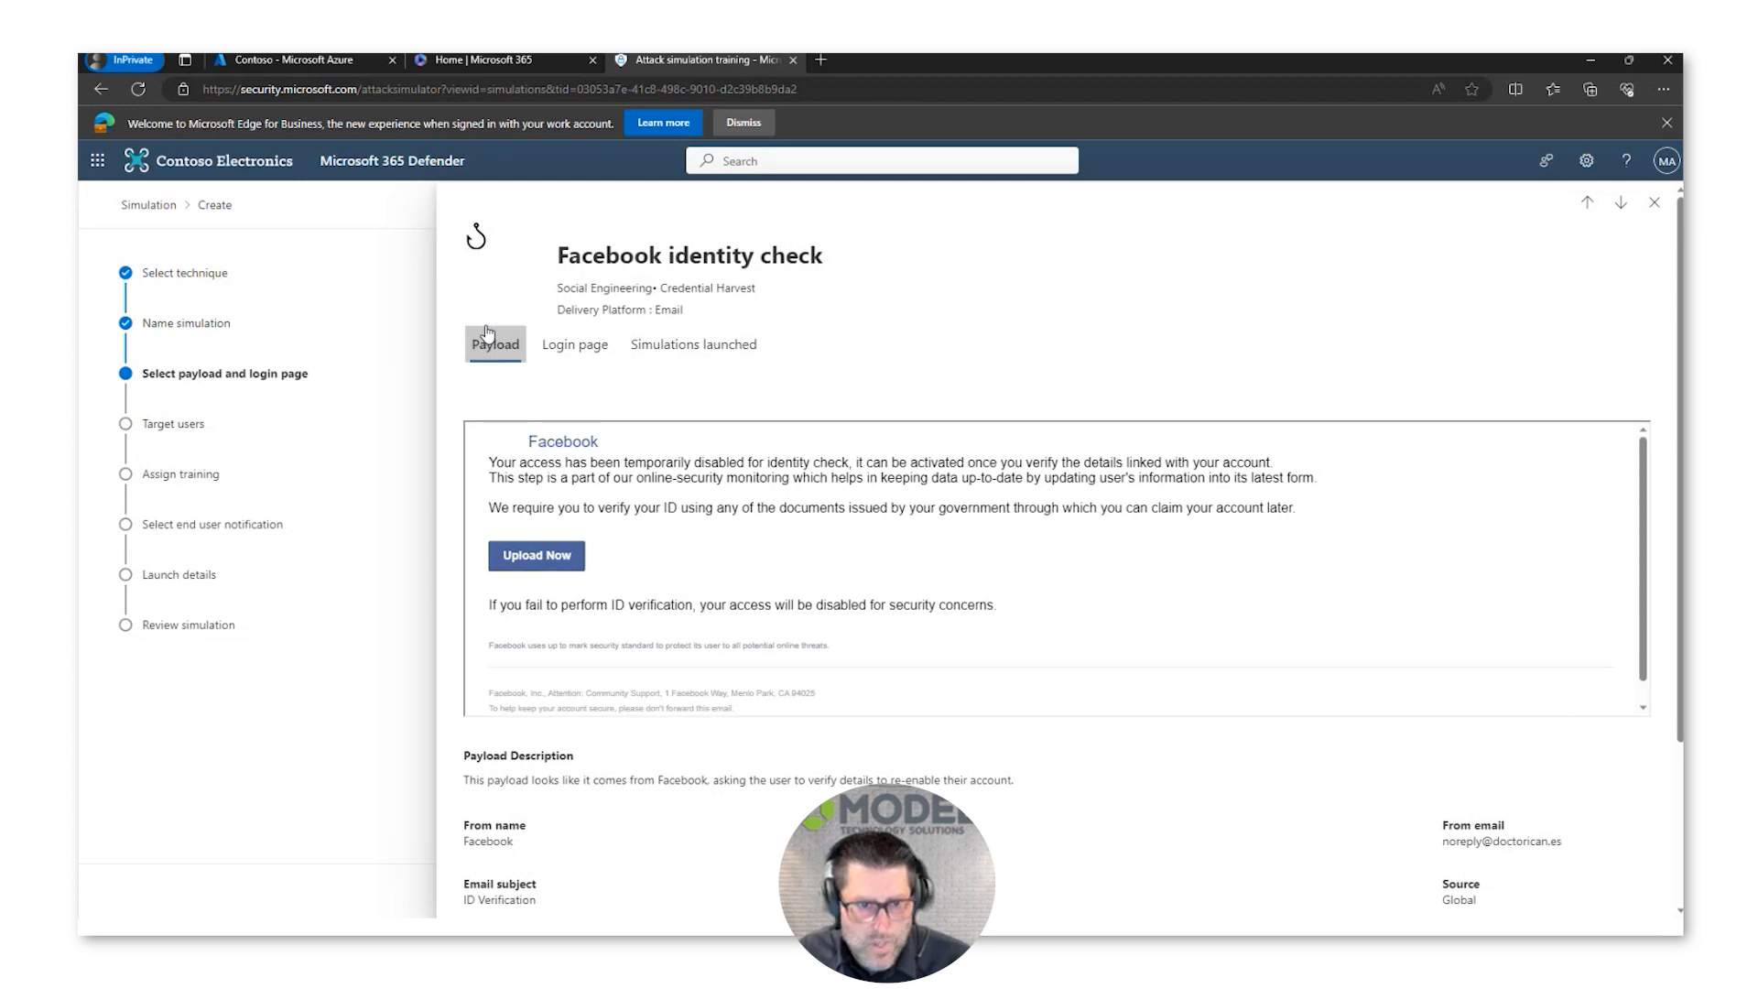
{"action": "left_click", "coordinate": [572, 348]}
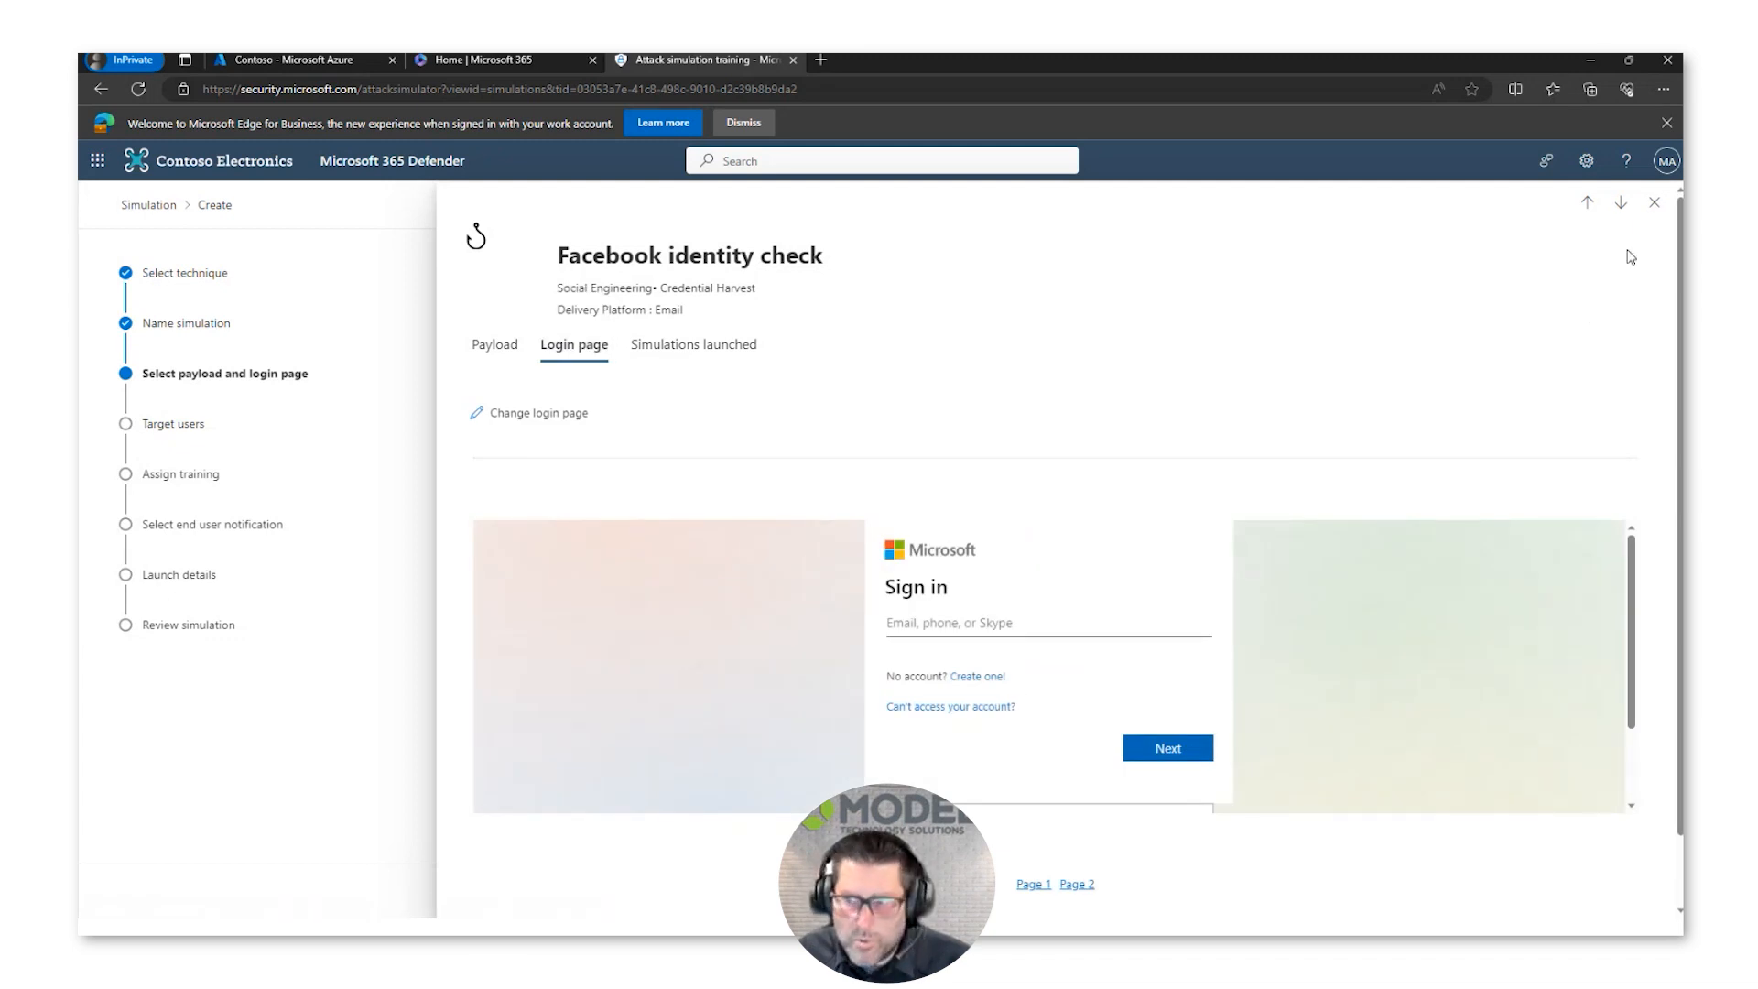
{"action": "left_click", "coordinate": [1654, 202]}
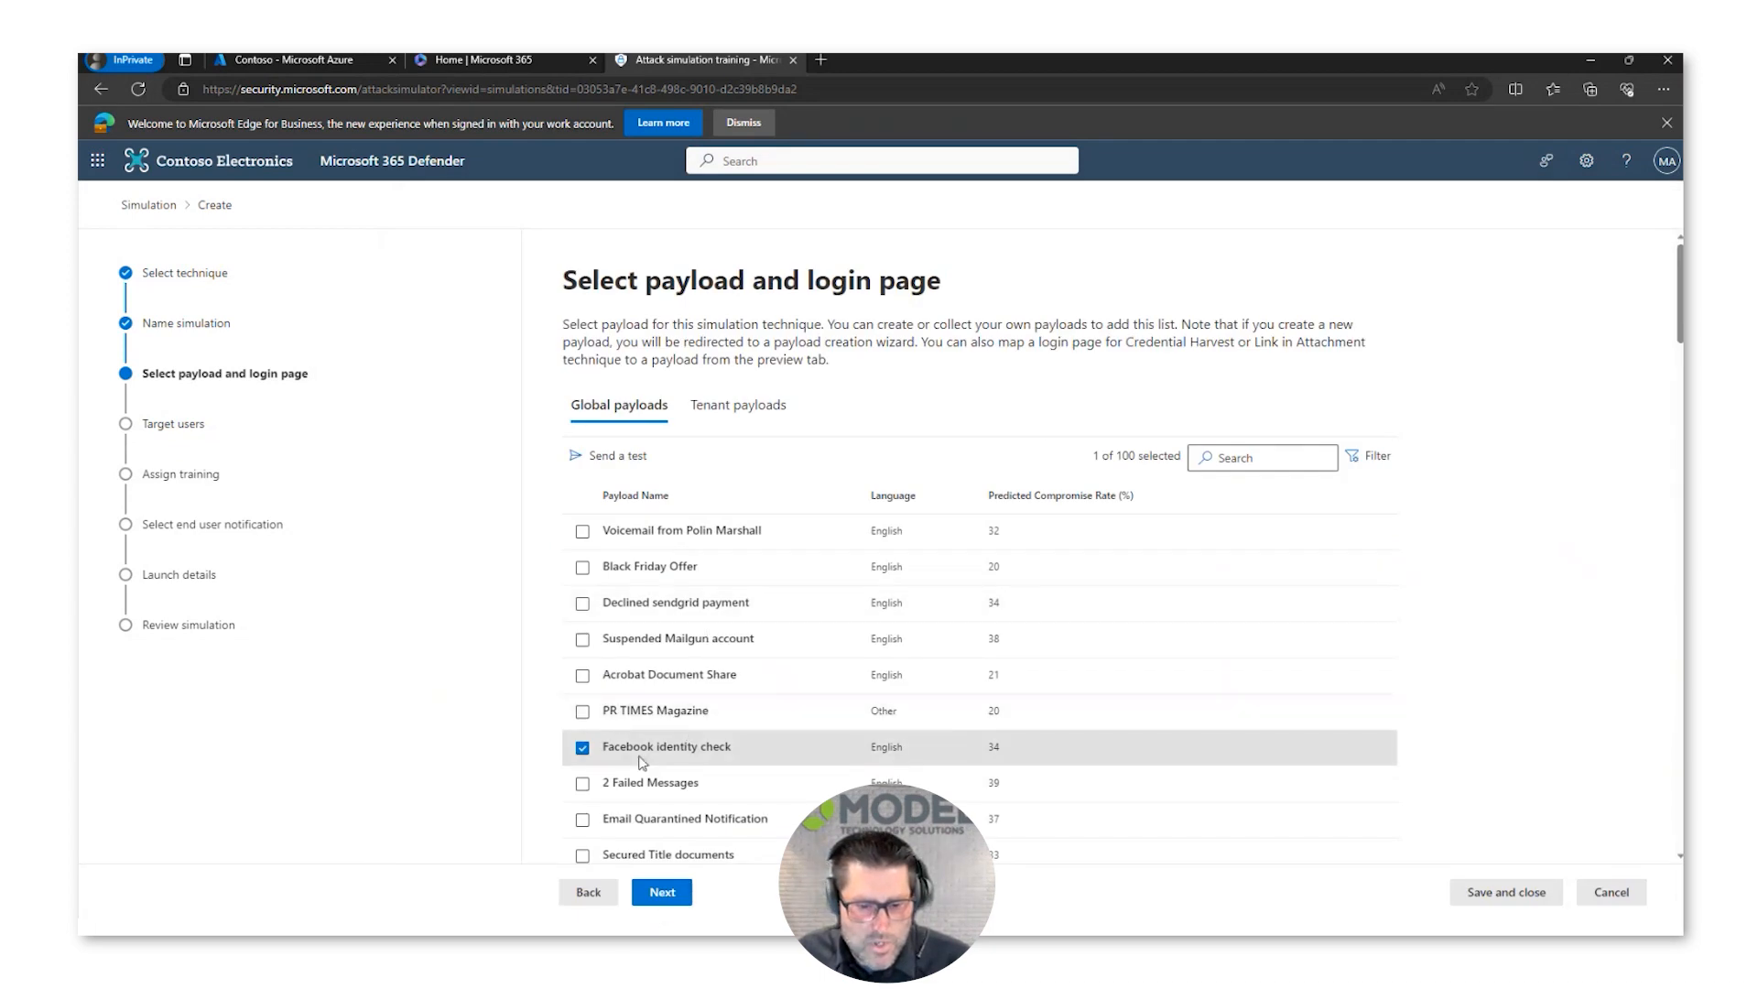
{"action": "left_click", "coordinate": [660, 893]}
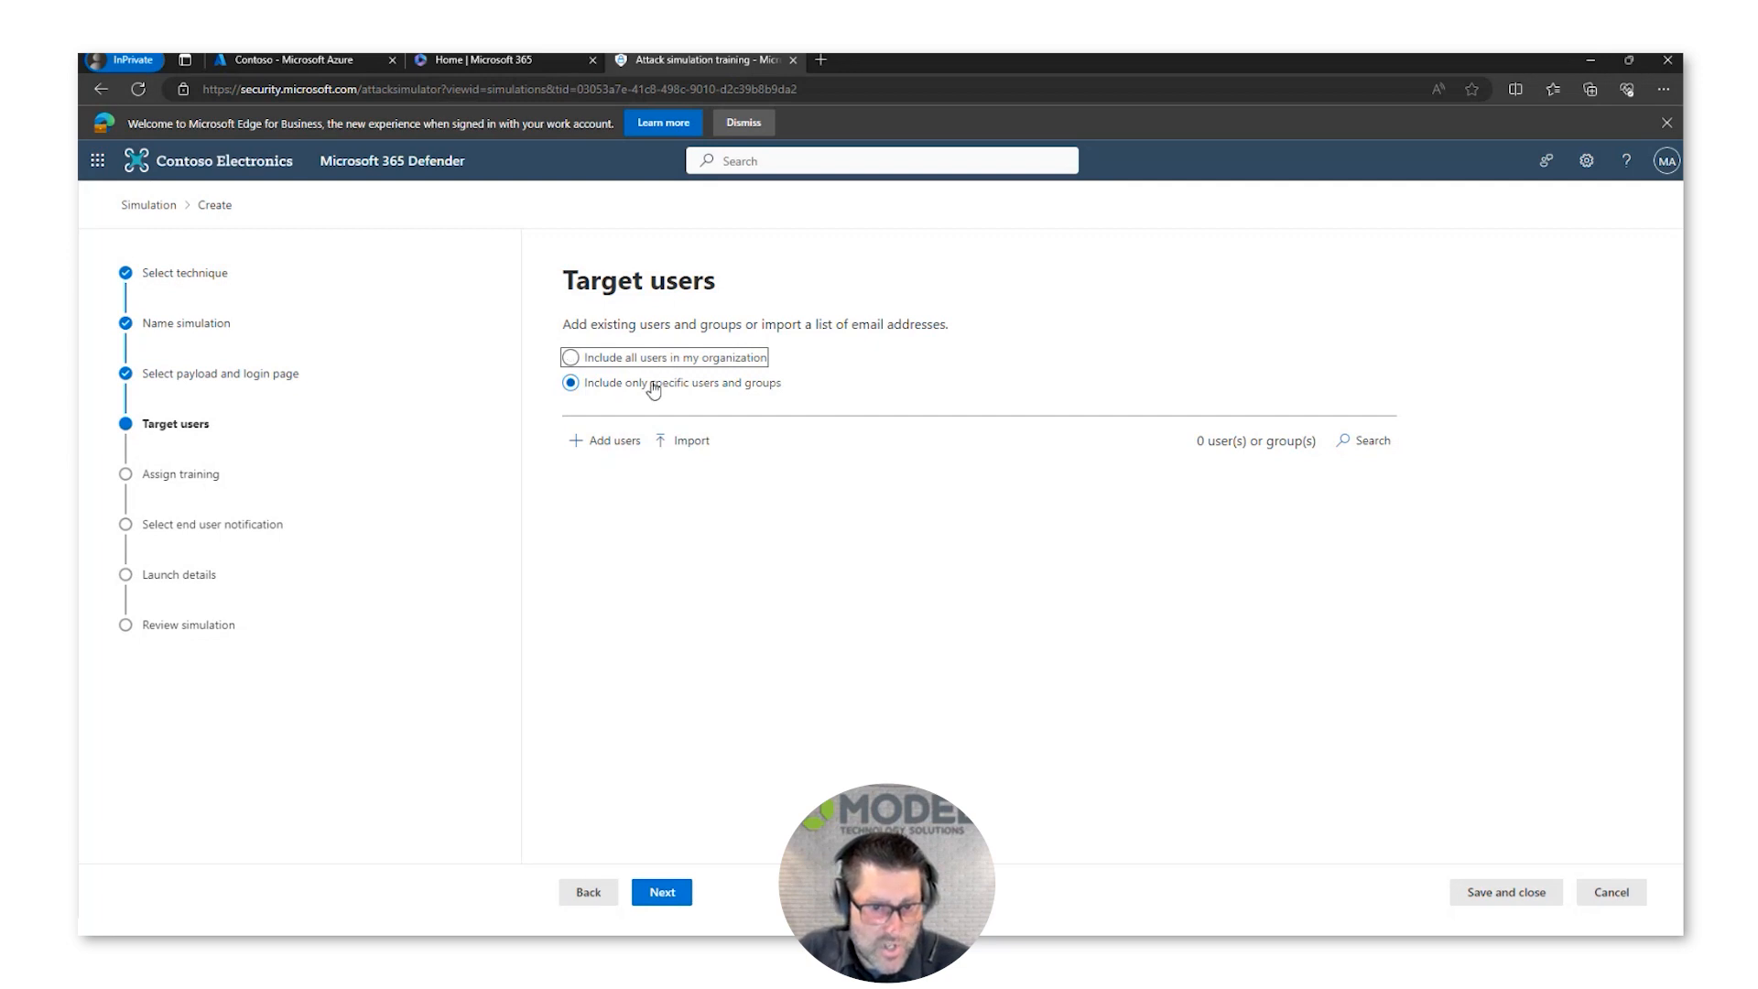
Step: Search for "Contos", add the Contoso Team group as the simulation's target, and continue without excluding any users
{"action": "left_click", "coordinate": [608, 441]}
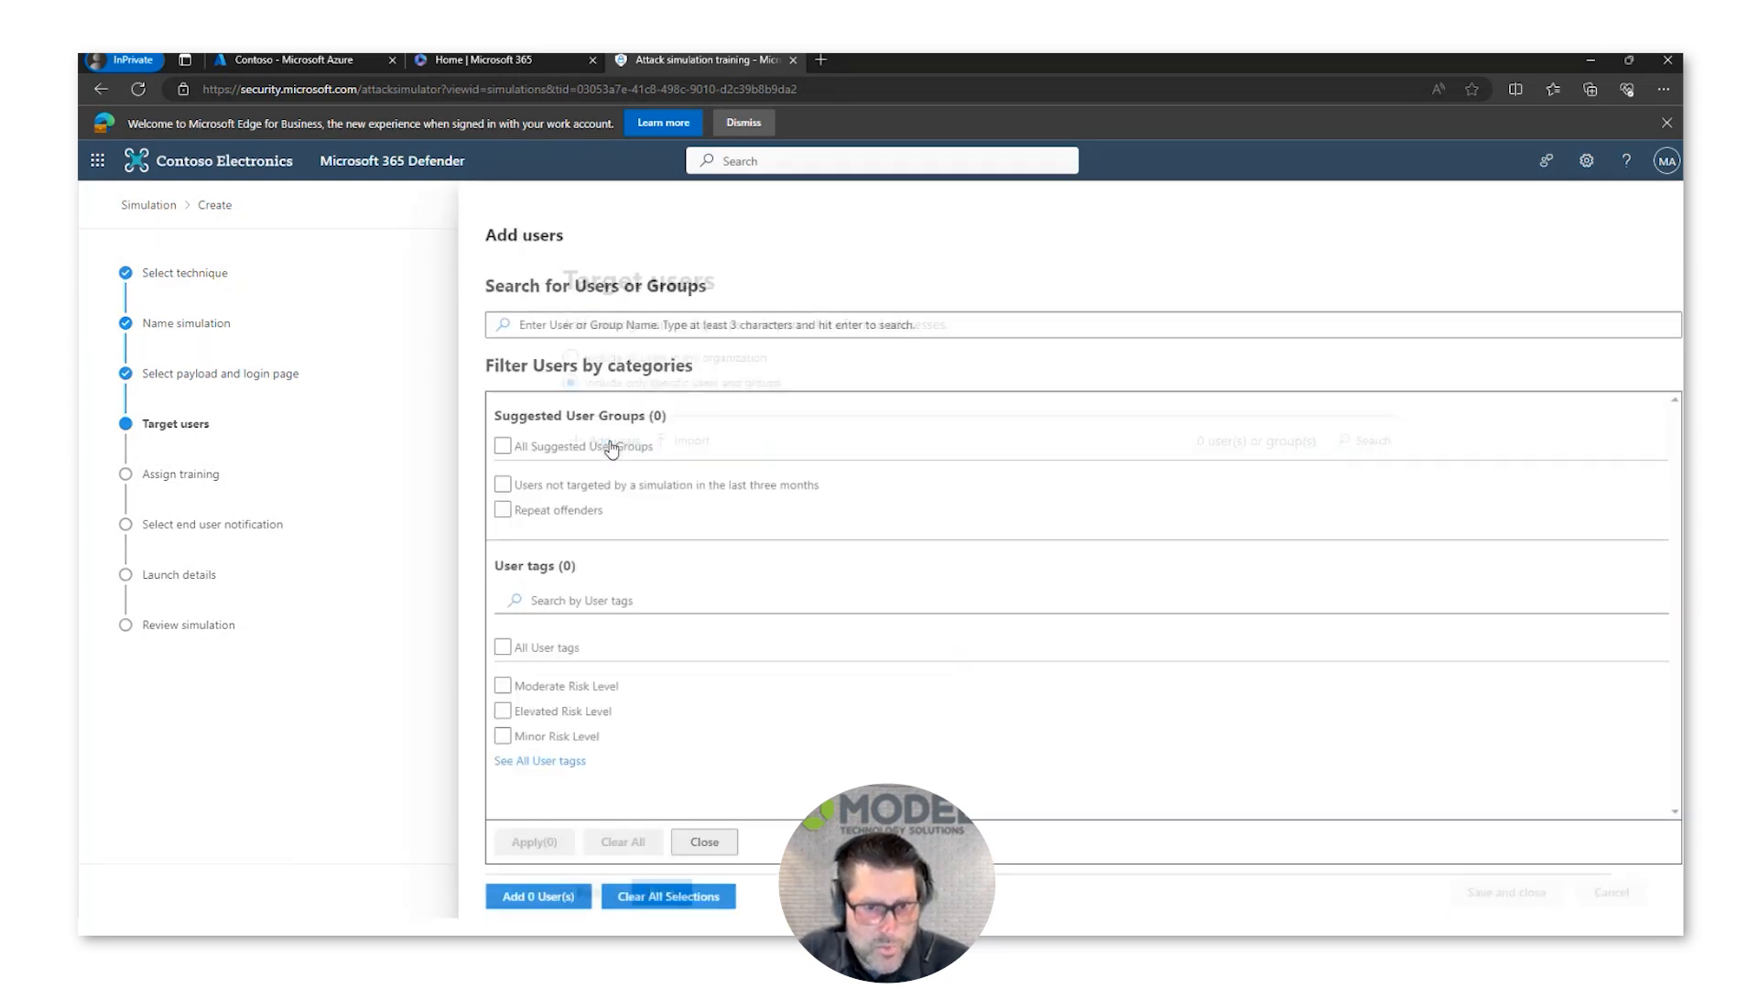
{"action": "left_click", "coordinate": [666, 322]}
{"action": "type", "text": "Contos"}
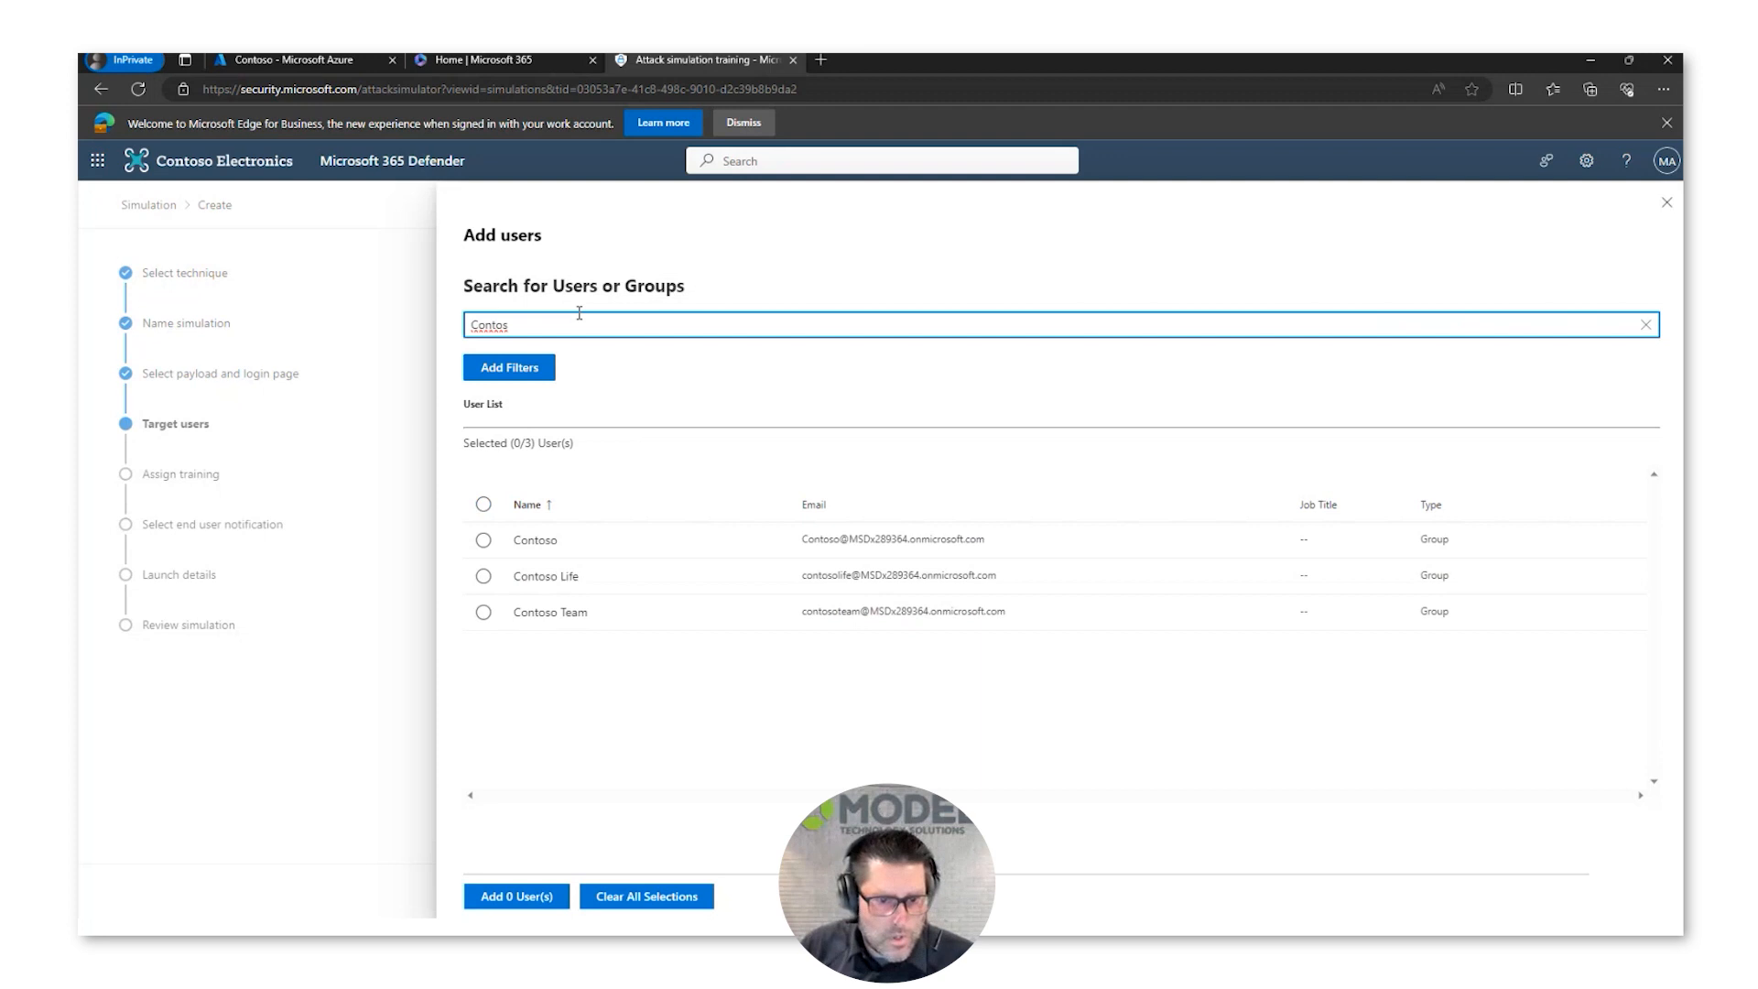
{"action": "left_click", "coordinate": [537, 619]}
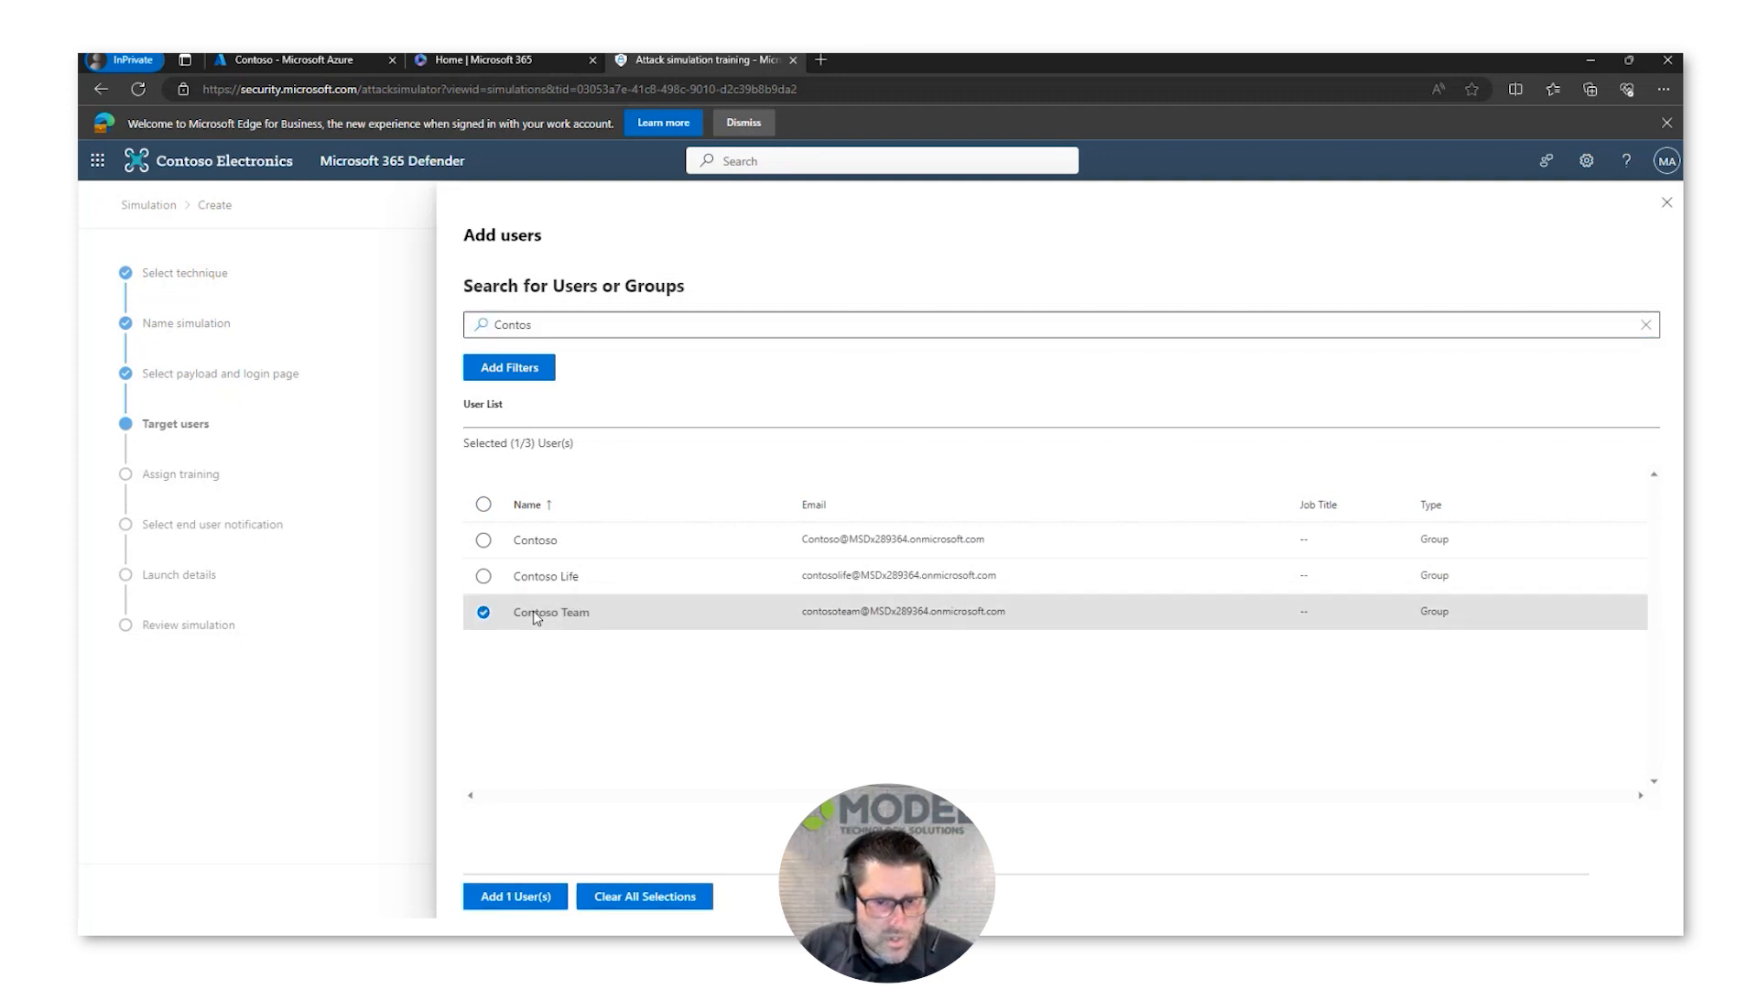
{"action": "left_click", "coordinate": [515, 897]}
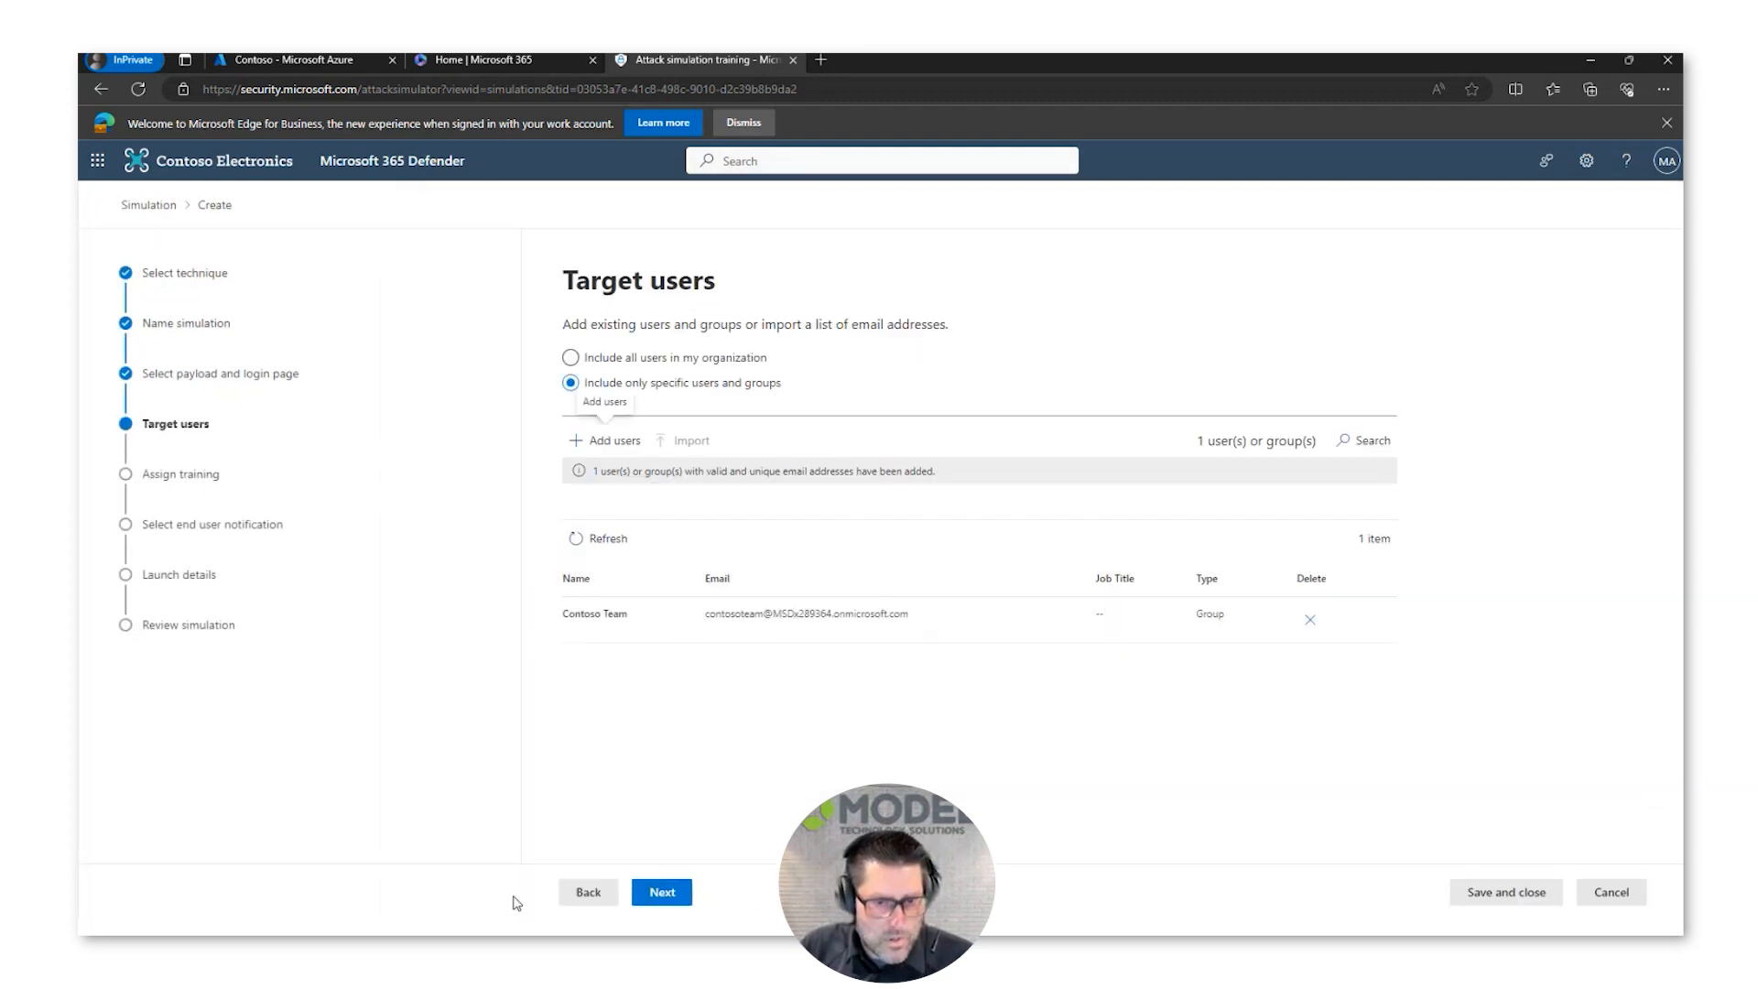
{"action": "left_click", "coordinate": [661, 893]}
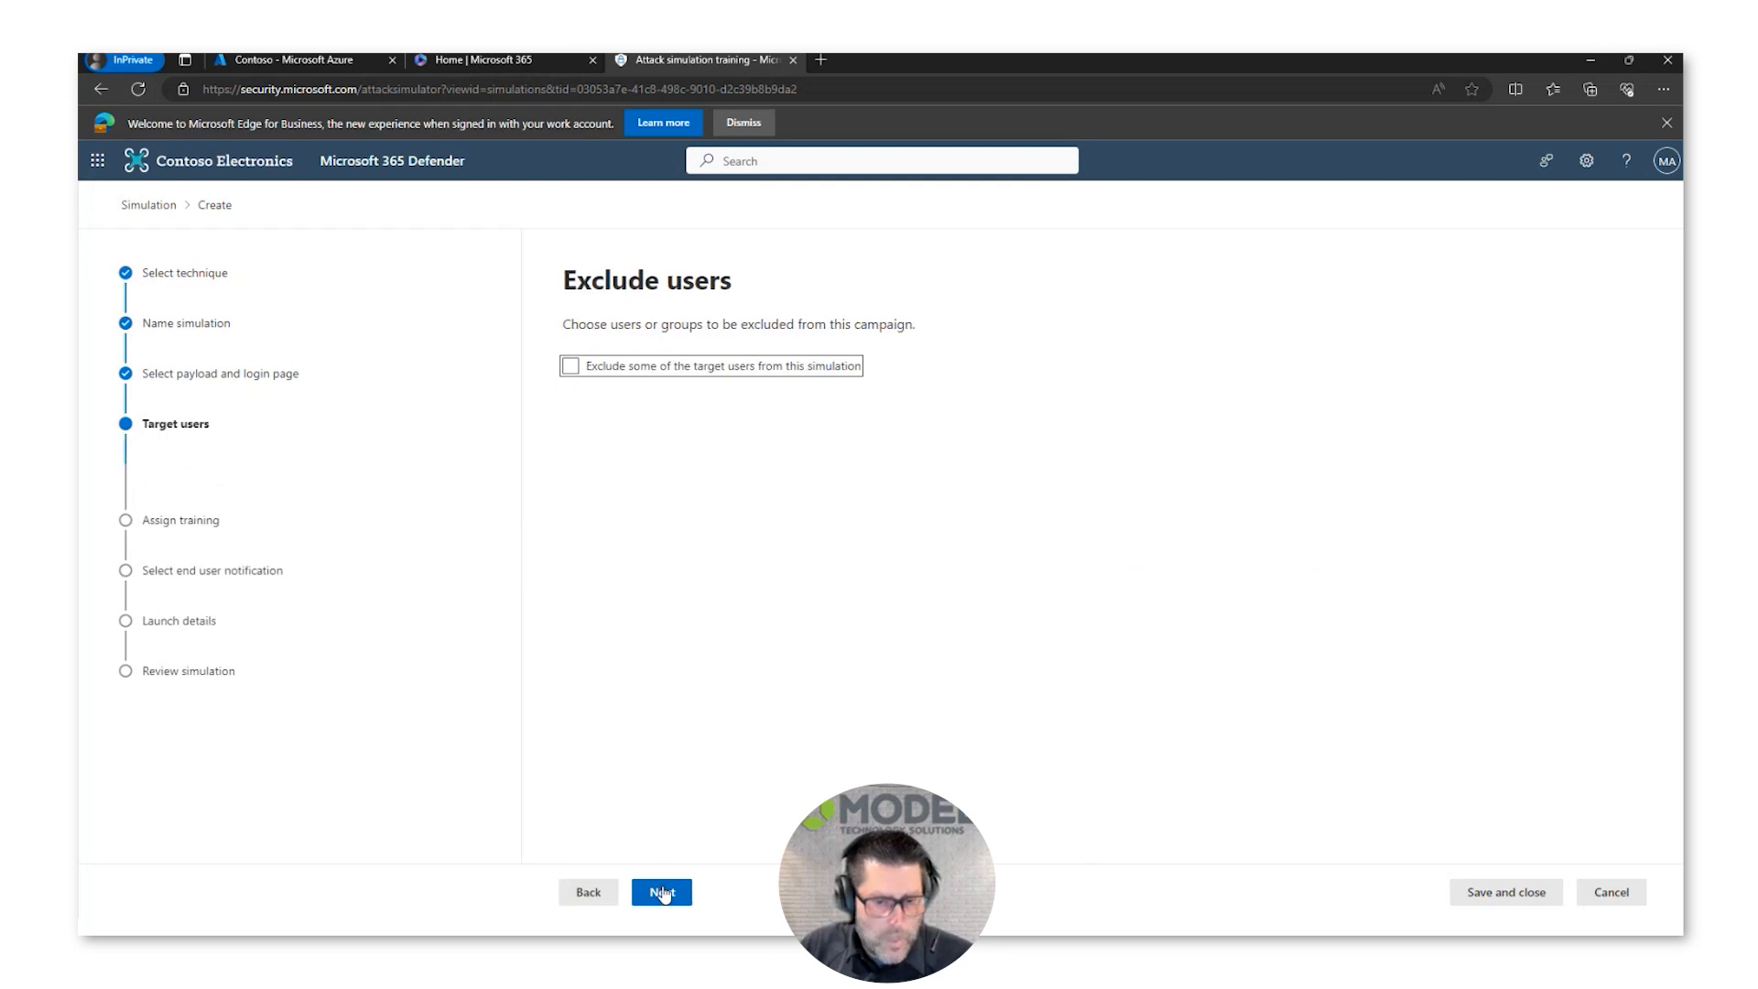
{"action": "left_click", "coordinate": [788, 371]}
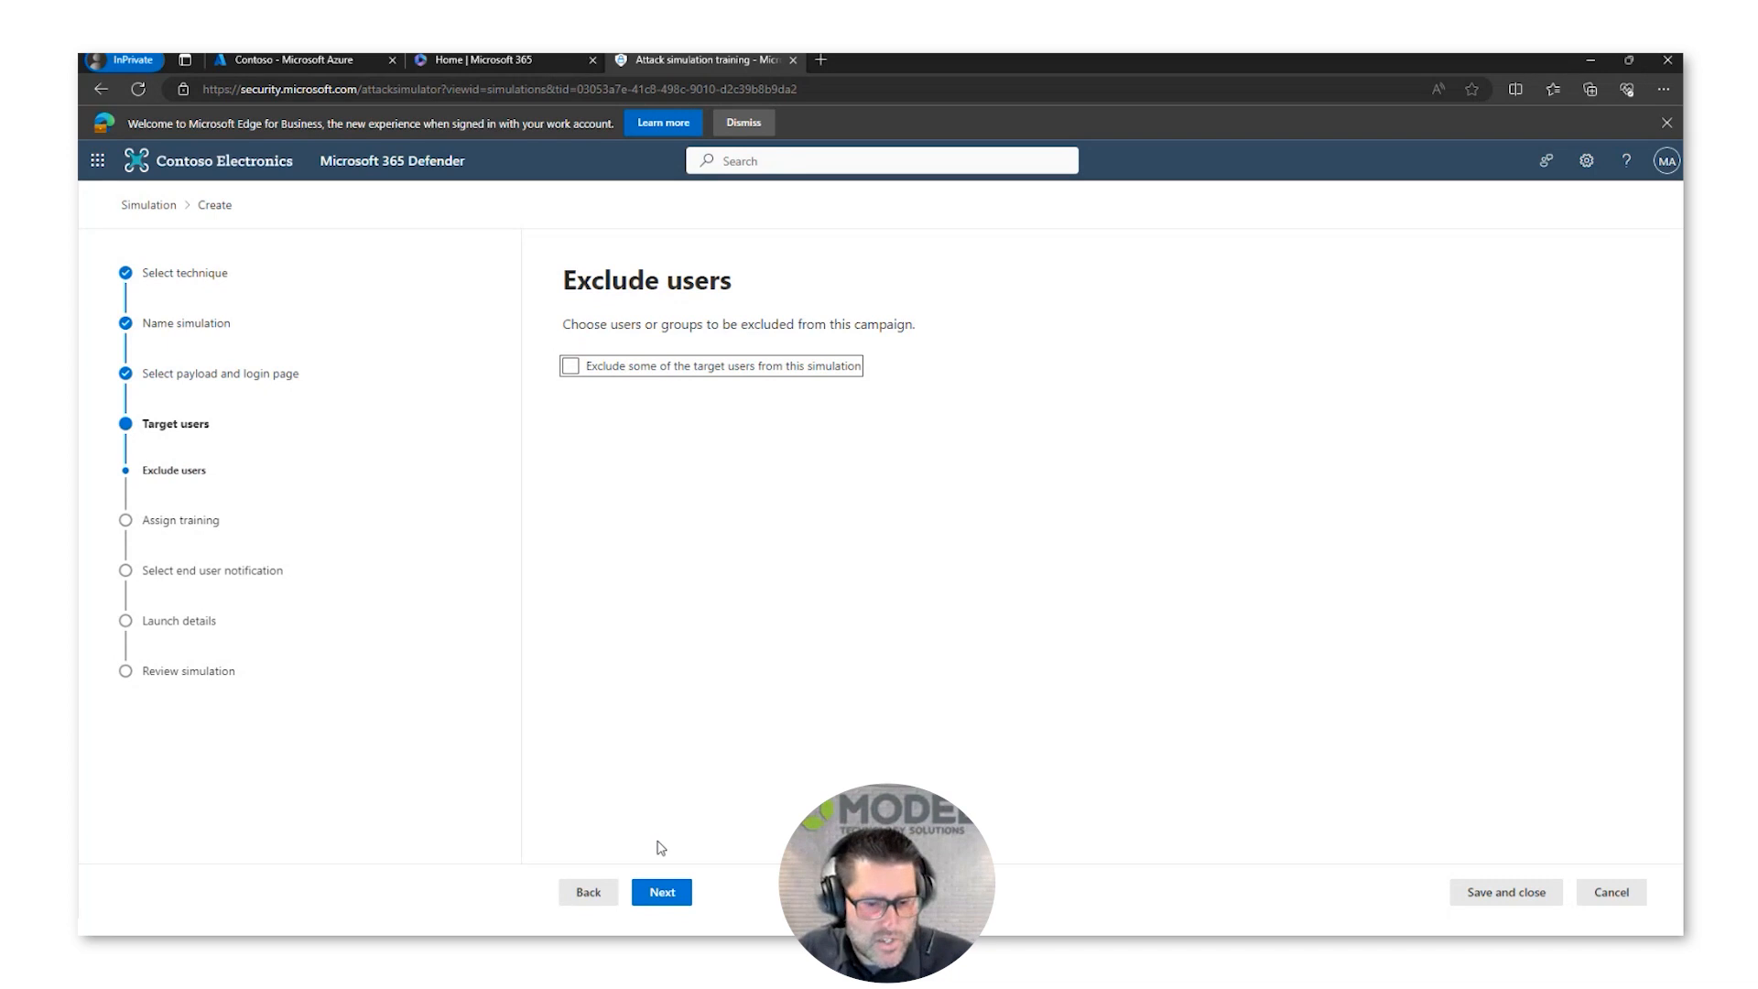
{"action": "left_click", "coordinate": [662, 893]}
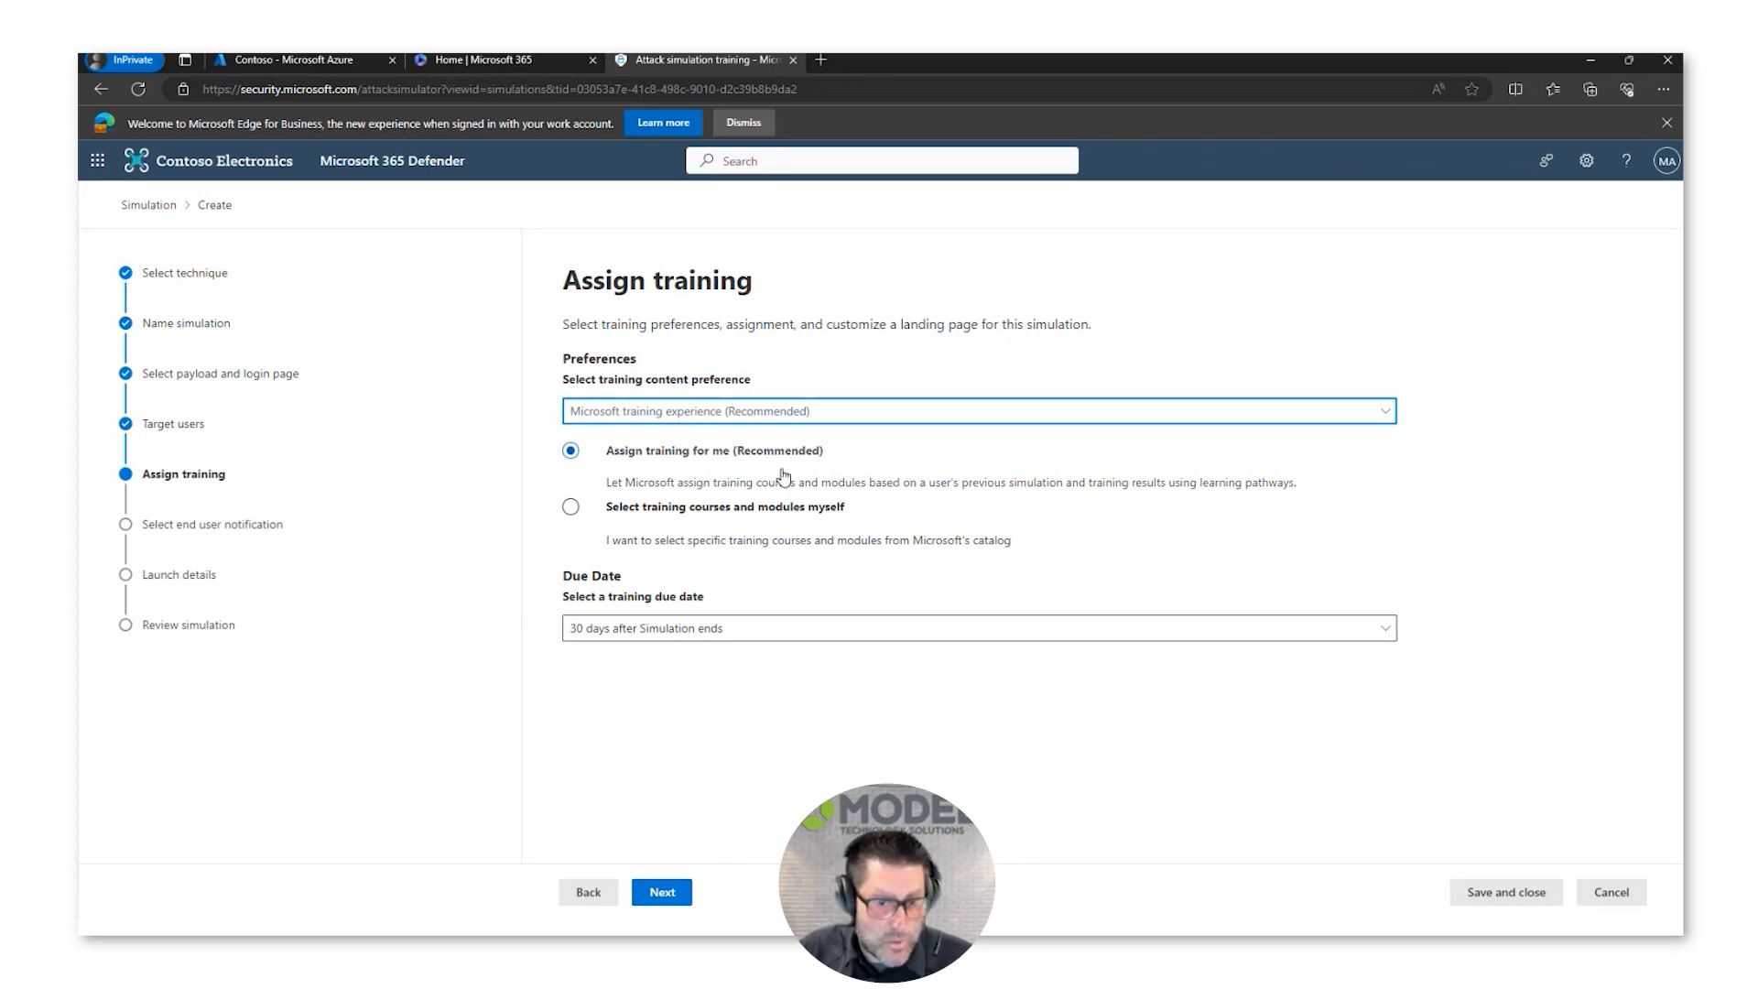
Step: Keep the Microsoft training experience as content preference and choose to select the training courses and modules manually
{"action": "left_click", "coordinate": [844, 408]}
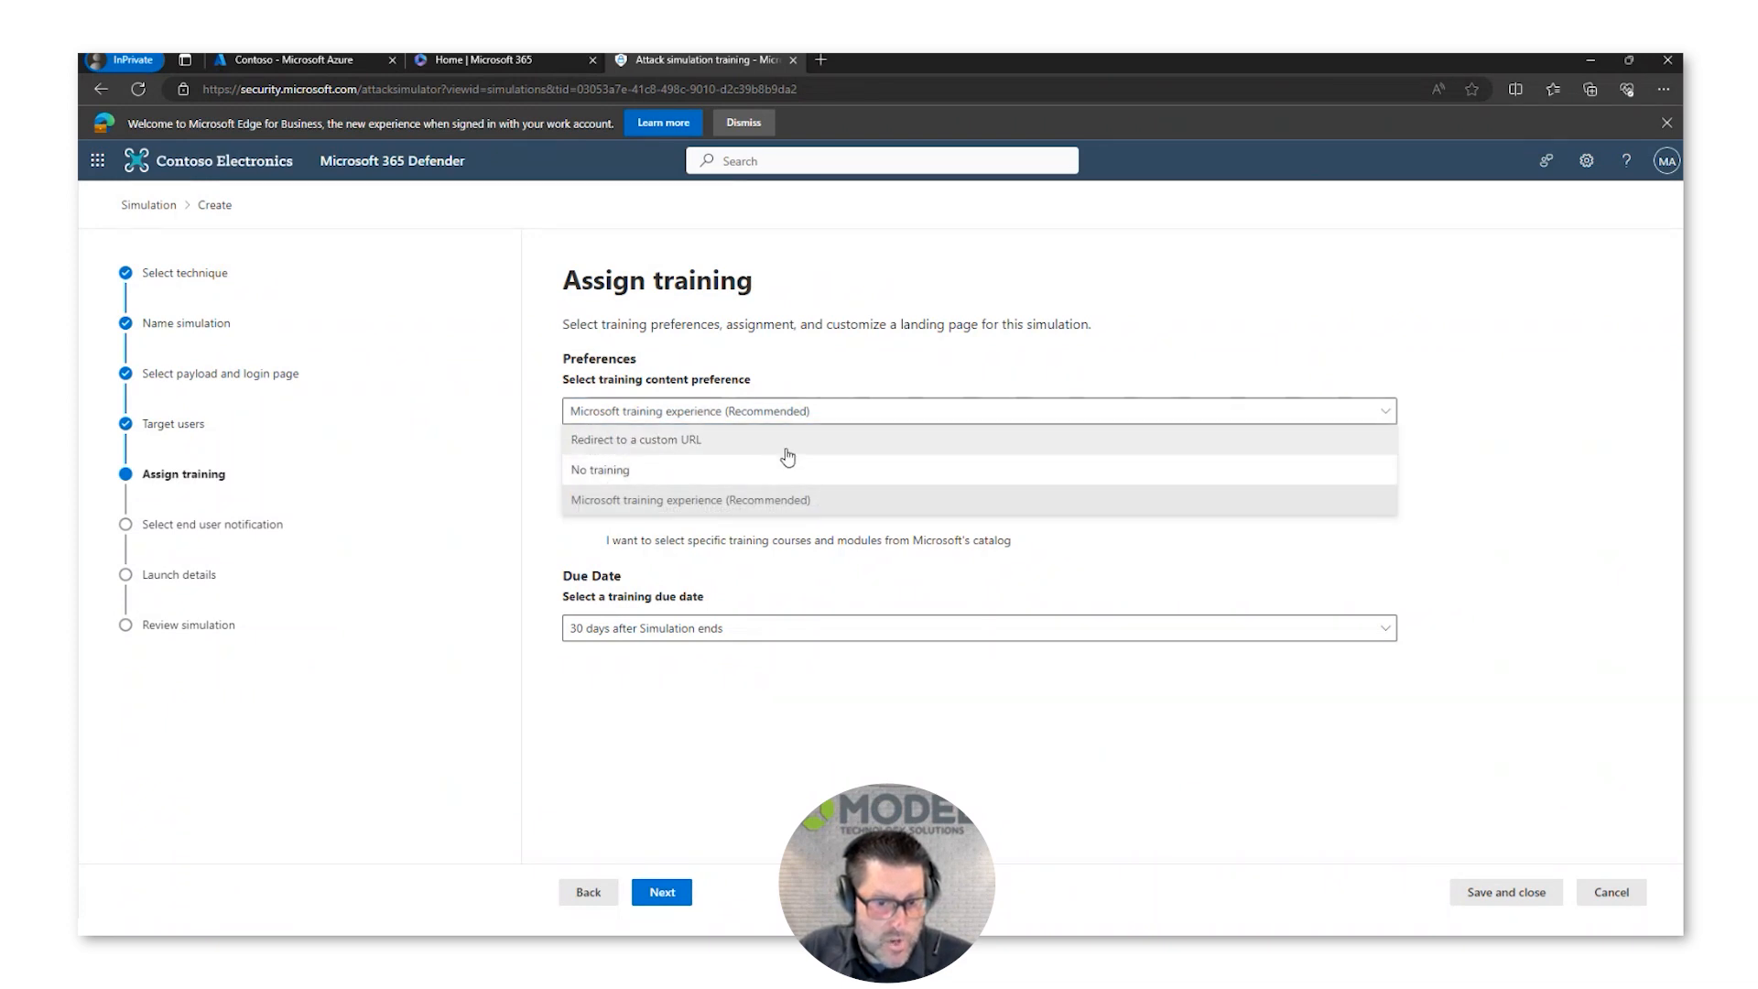
{"action": "left_click", "coordinate": [818, 504]}
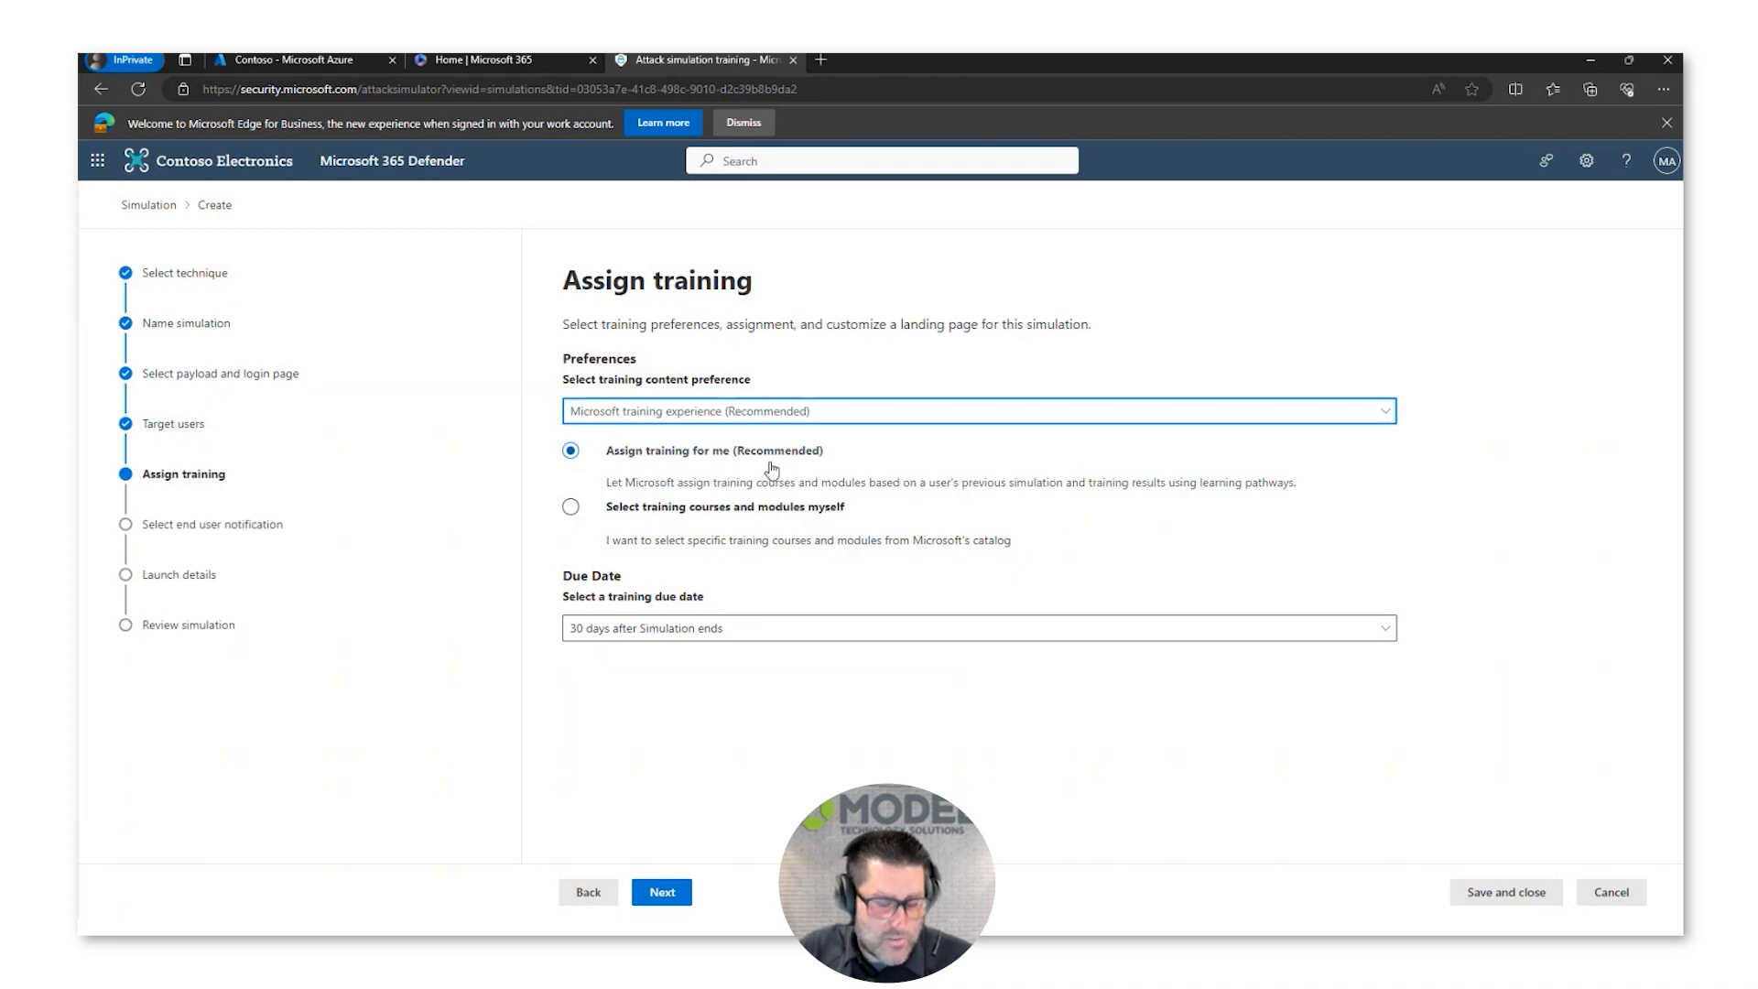
{"action": "left_click", "coordinate": [742, 510]}
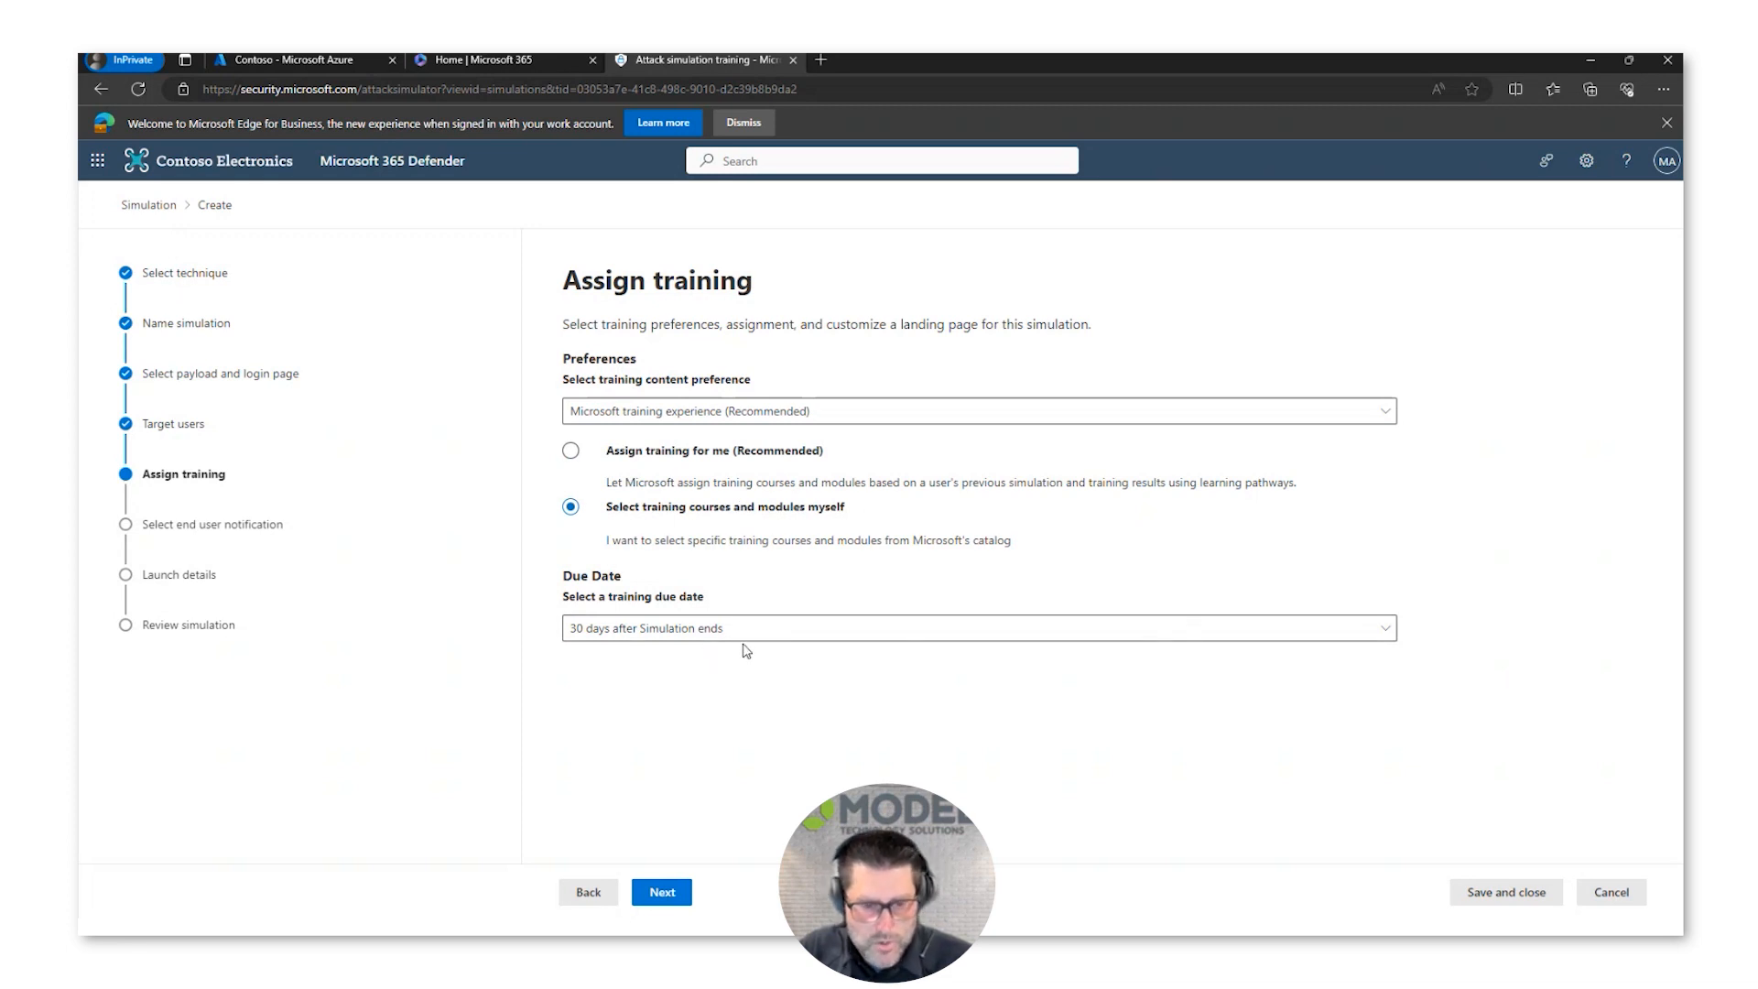
{"action": "left_click", "coordinate": [660, 893]}
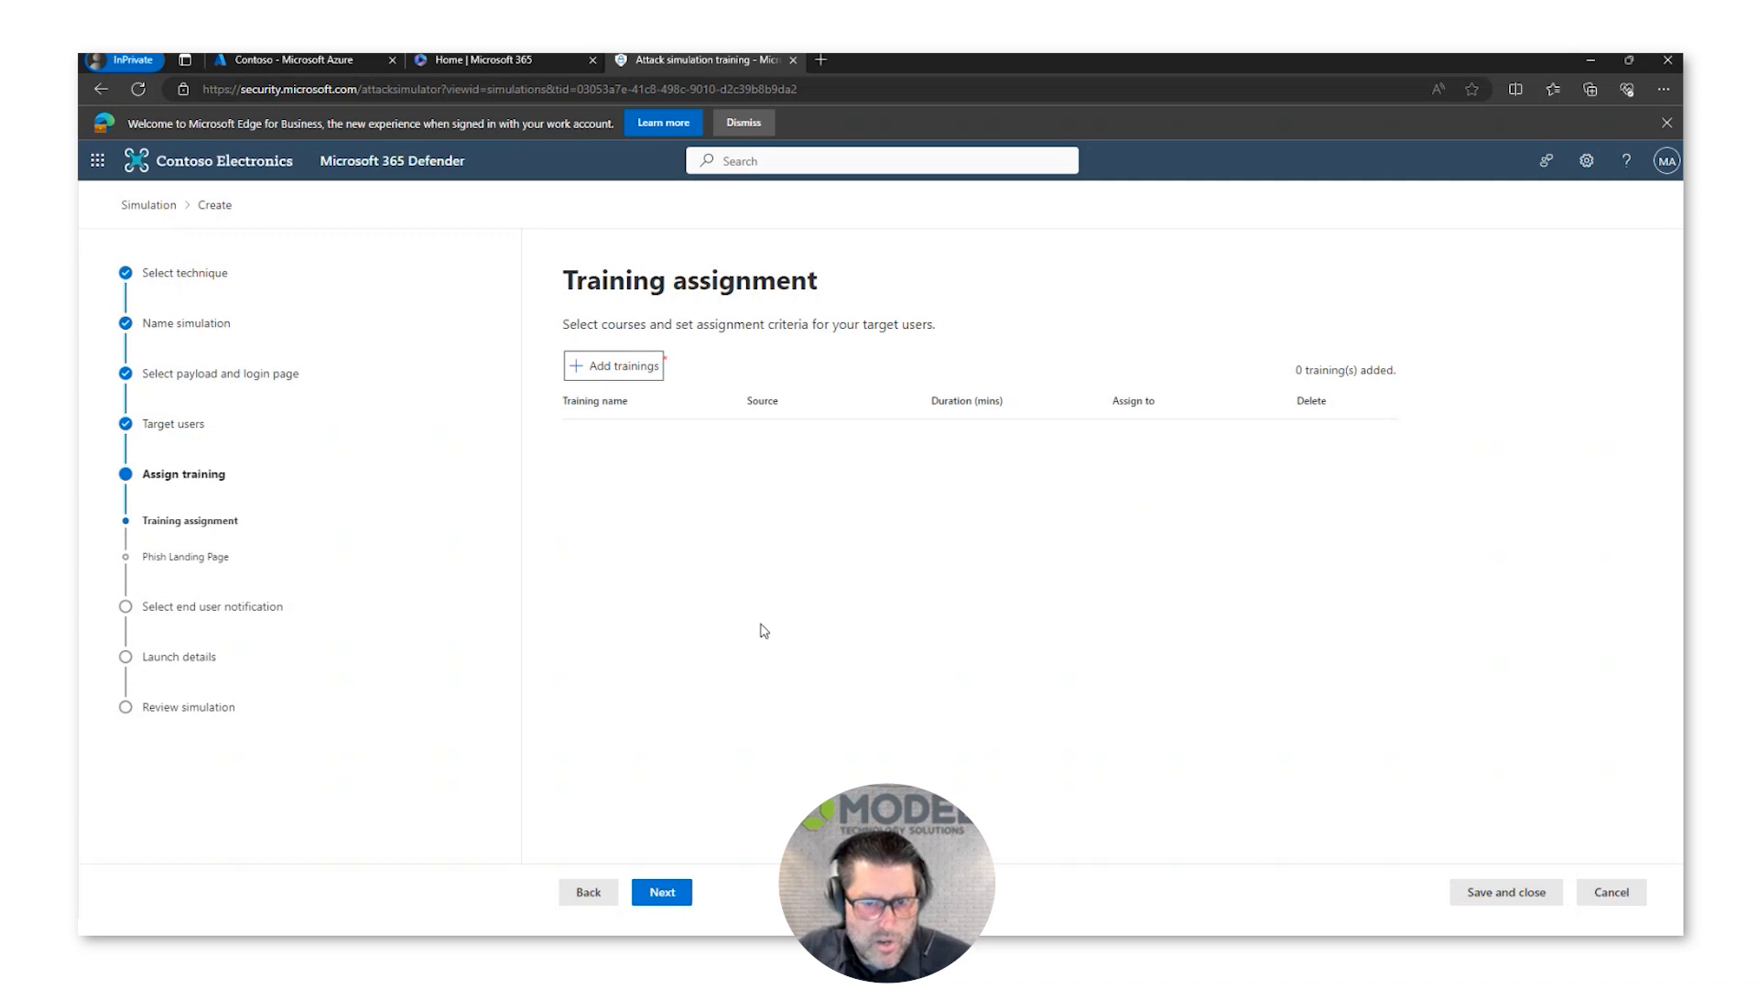
Step: Add the recommended Email training, assign it to compromised users only, and continue to the phish landing page selection
{"action": "left_click", "coordinate": [625, 368]}
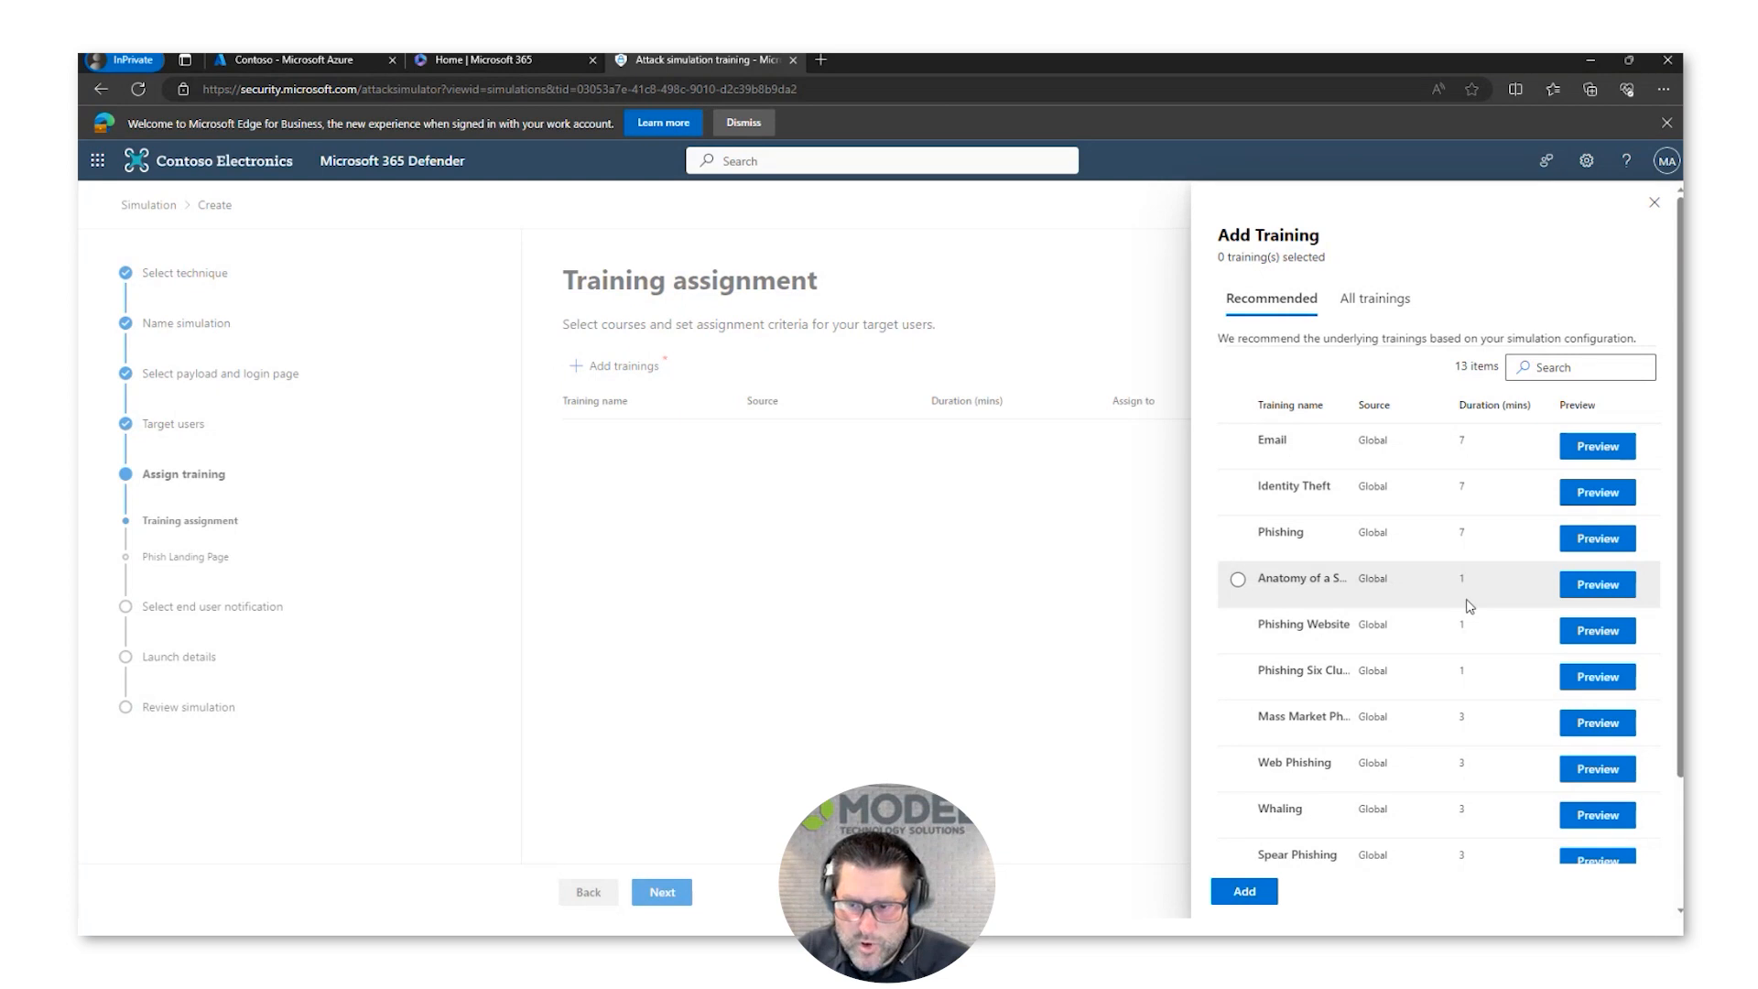
{"action": "scroll", "coordinate": [1469, 730], "scroll_direction": "down", "scroll_amount": 2}
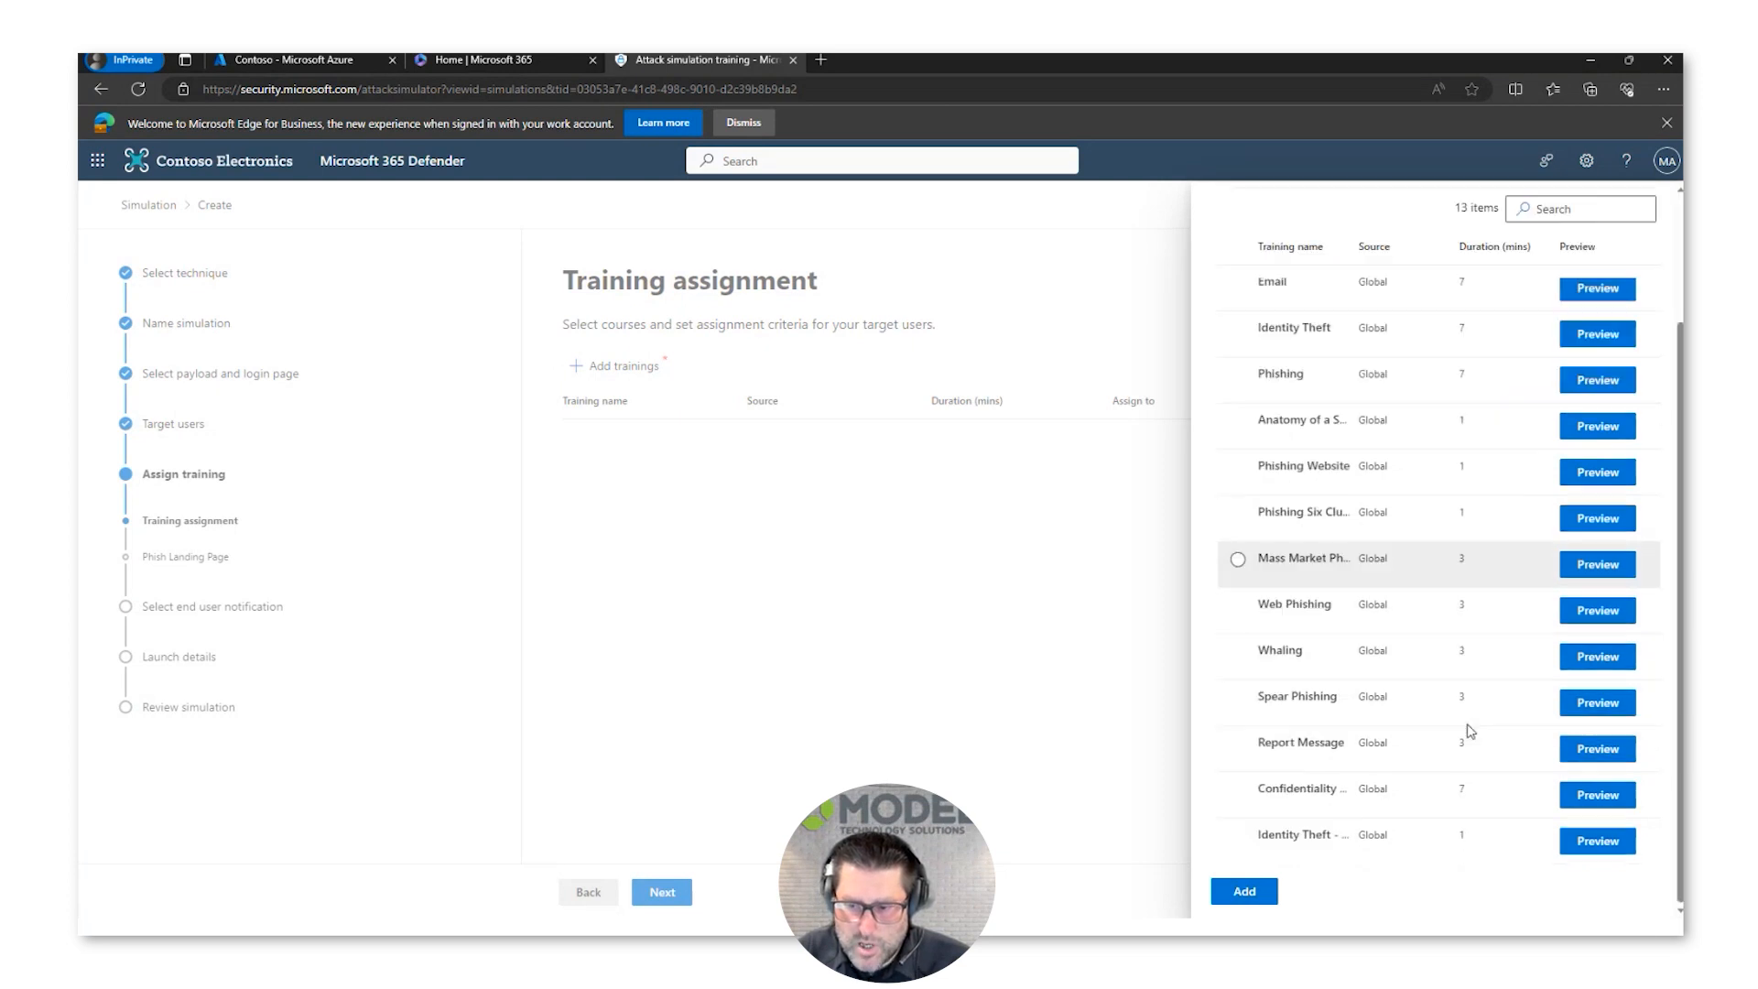
{"action": "scroll", "coordinate": [1459, 667], "scroll_direction": "up", "scroll_amount": 2}
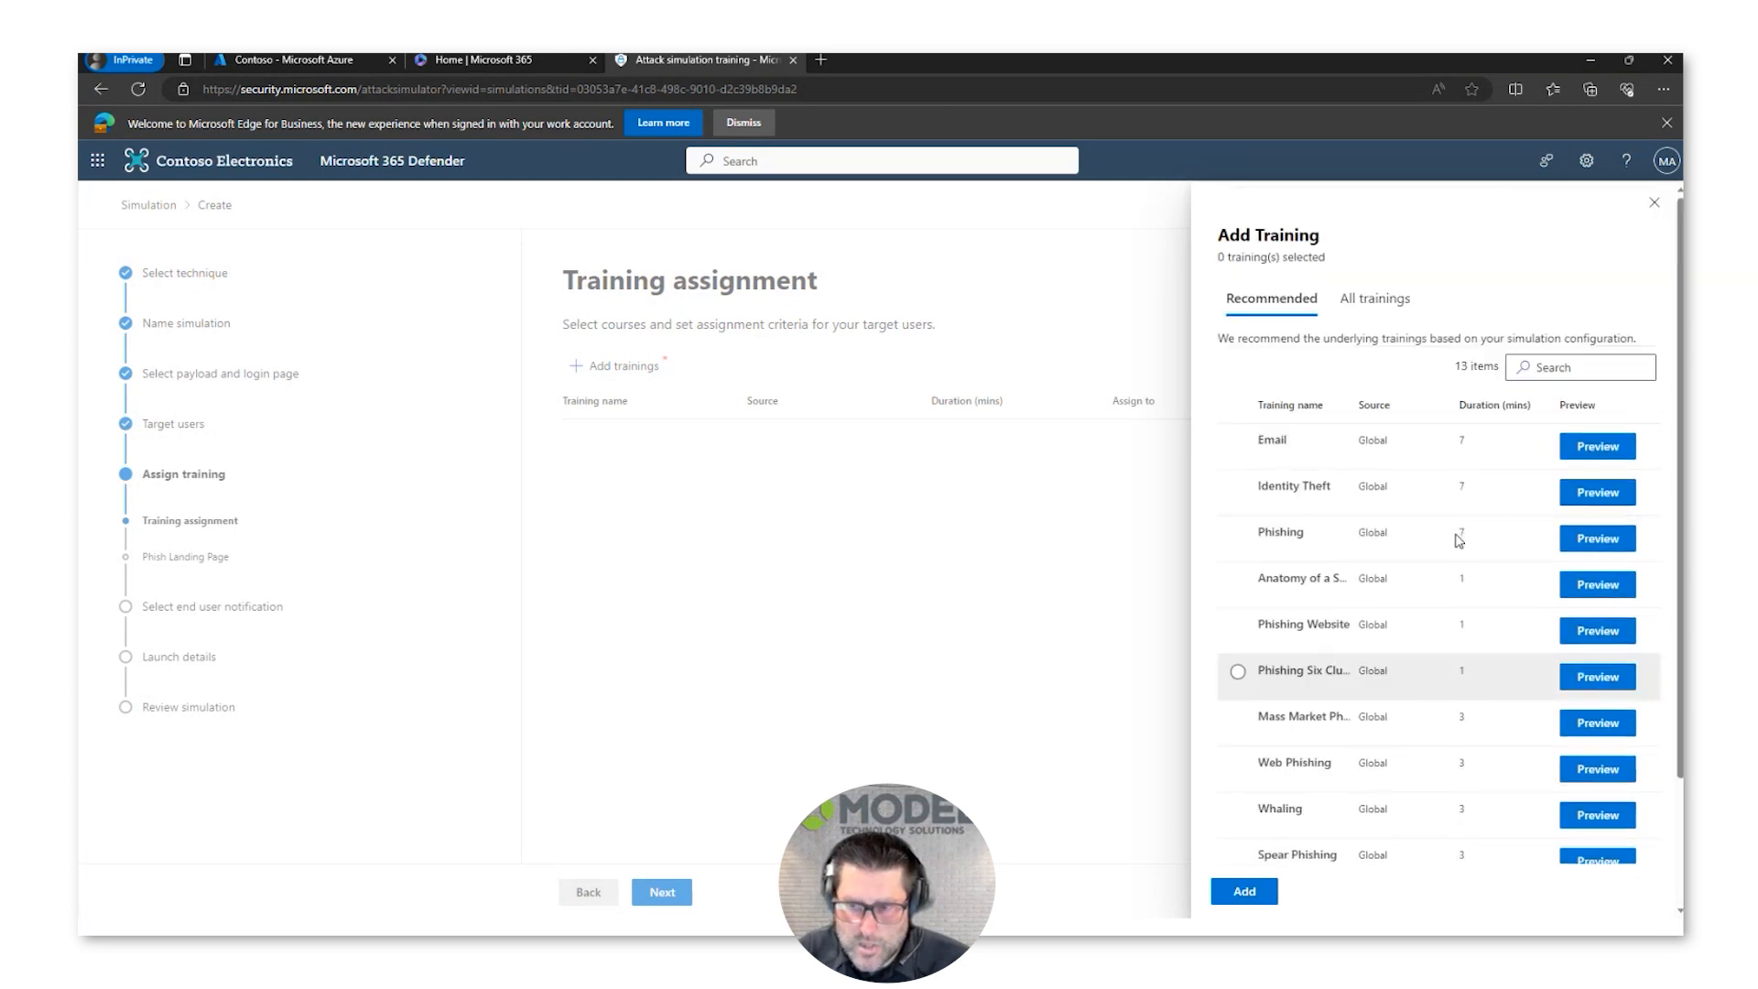
{"action": "scroll", "coordinate": [1476, 511], "scroll_direction": "down", "scroll_amount": 2}
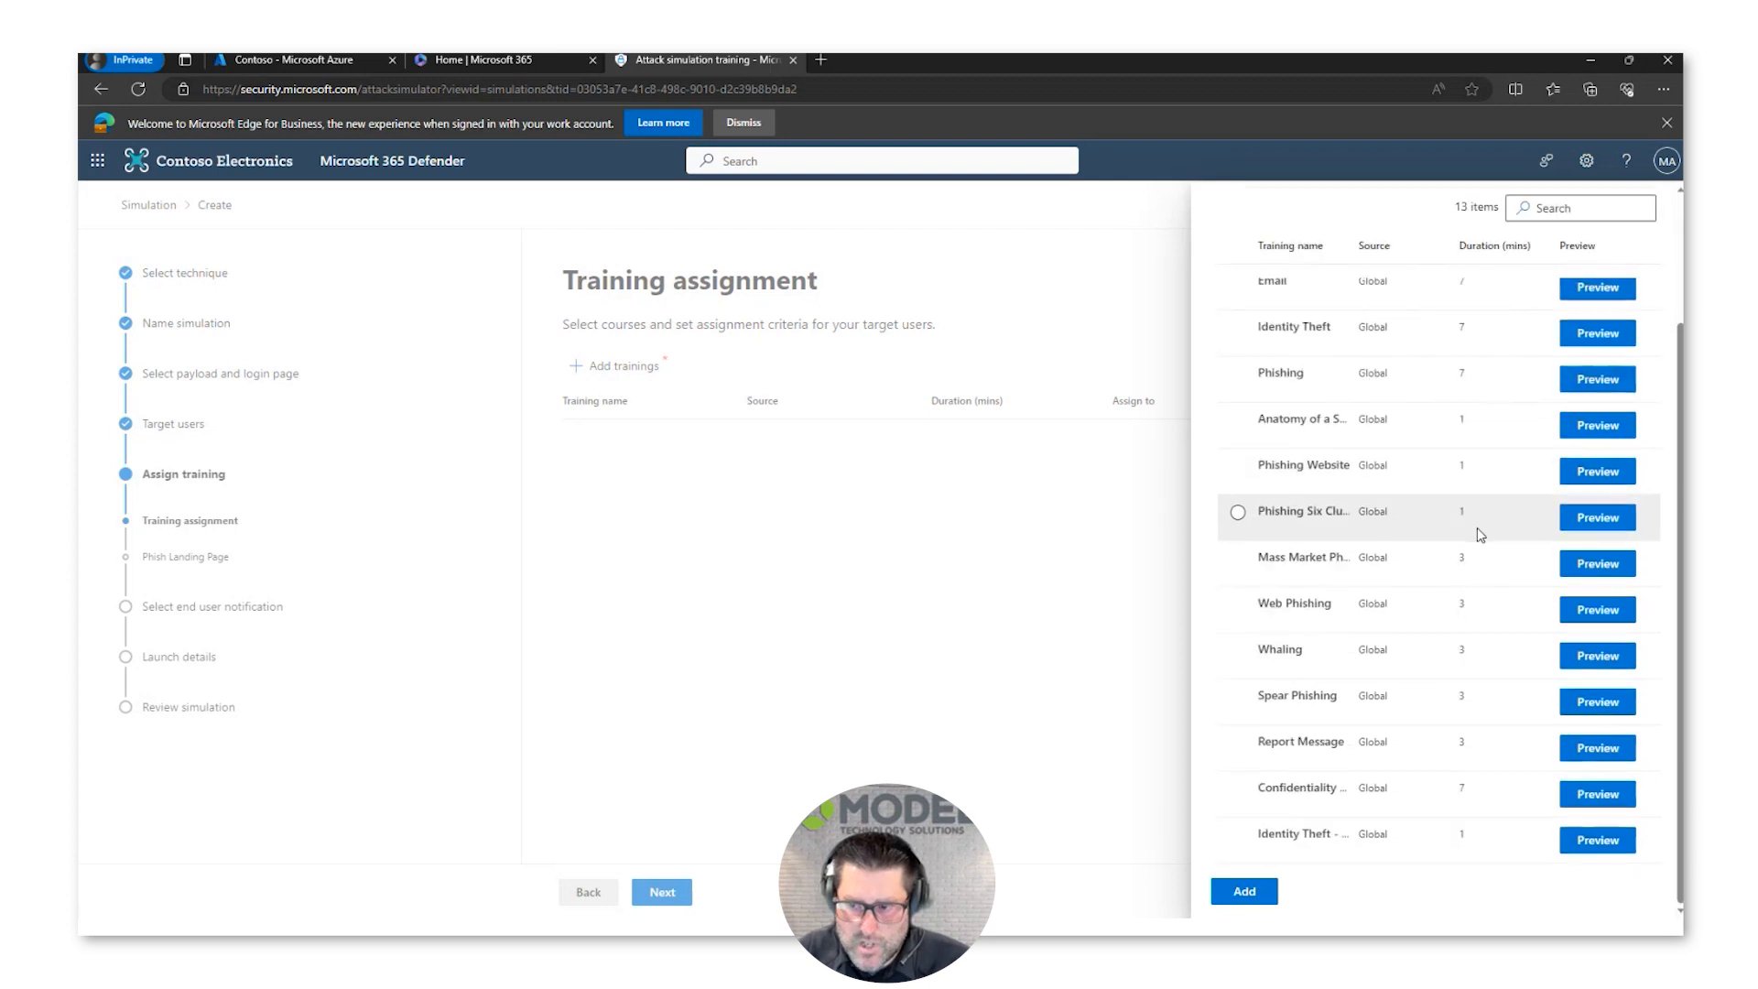
{"action": "scroll", "coordinate": [1481, 534], "scroll_direction": "up", "scroll_amount": 2}
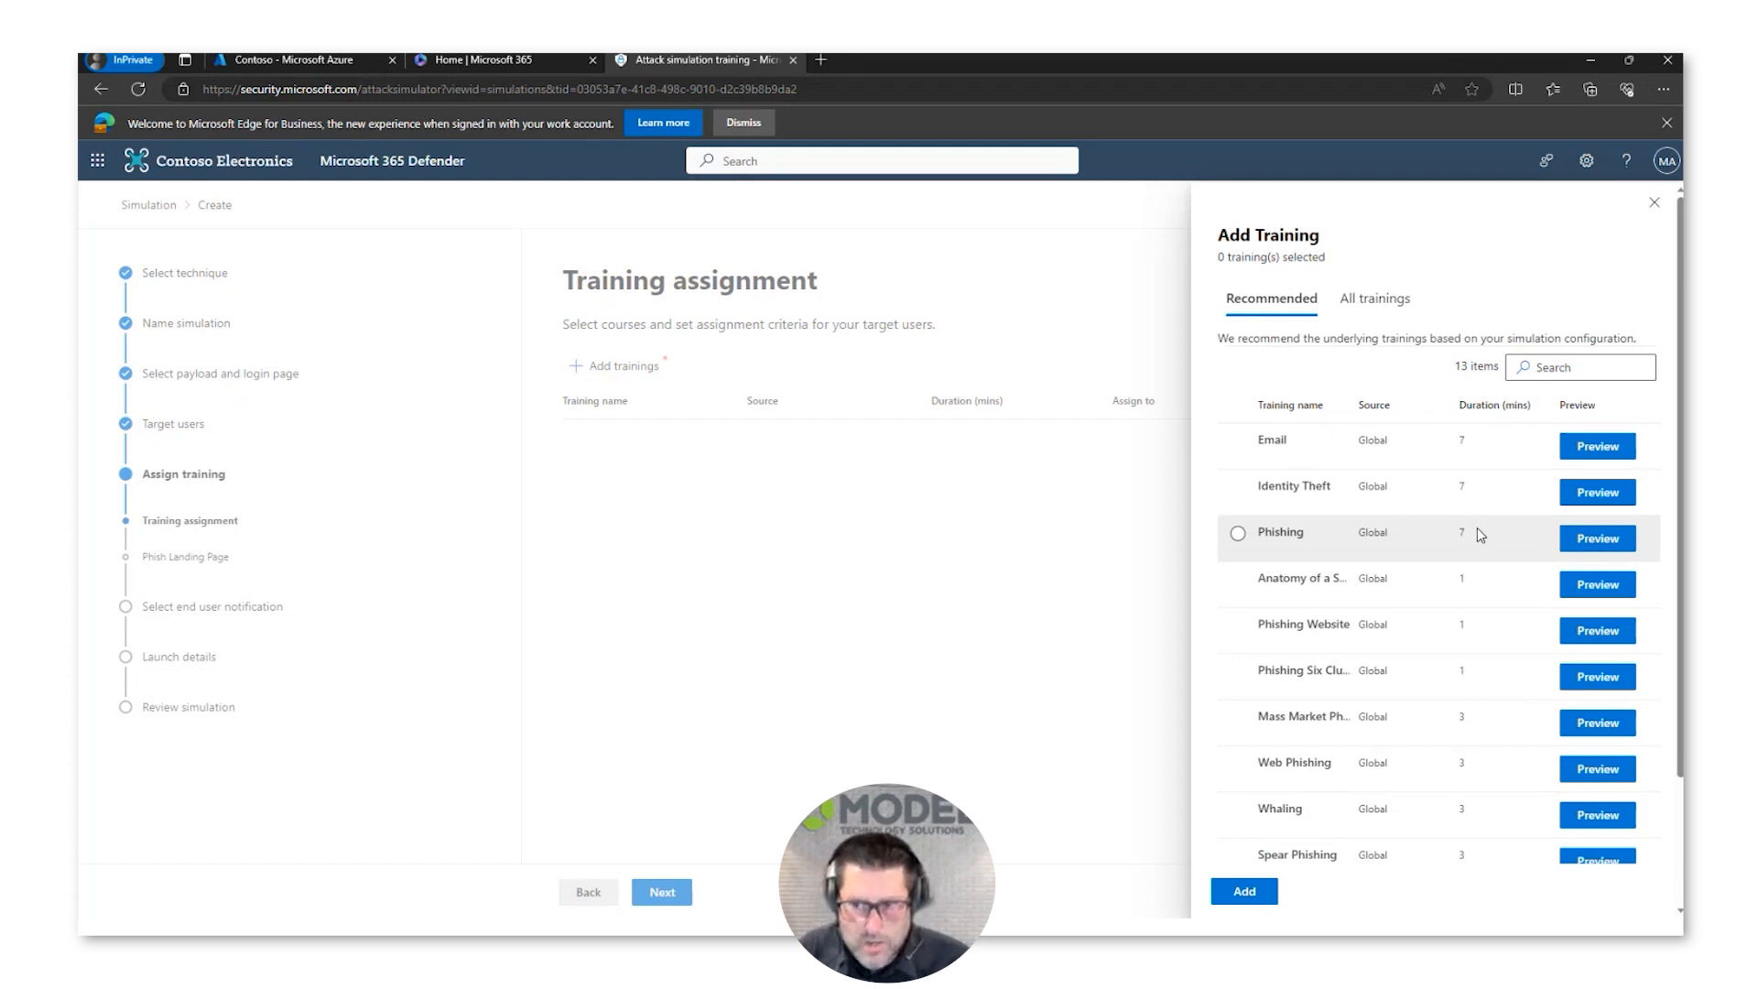
{"action": "left_click", "coordinate": [1292, 445]}
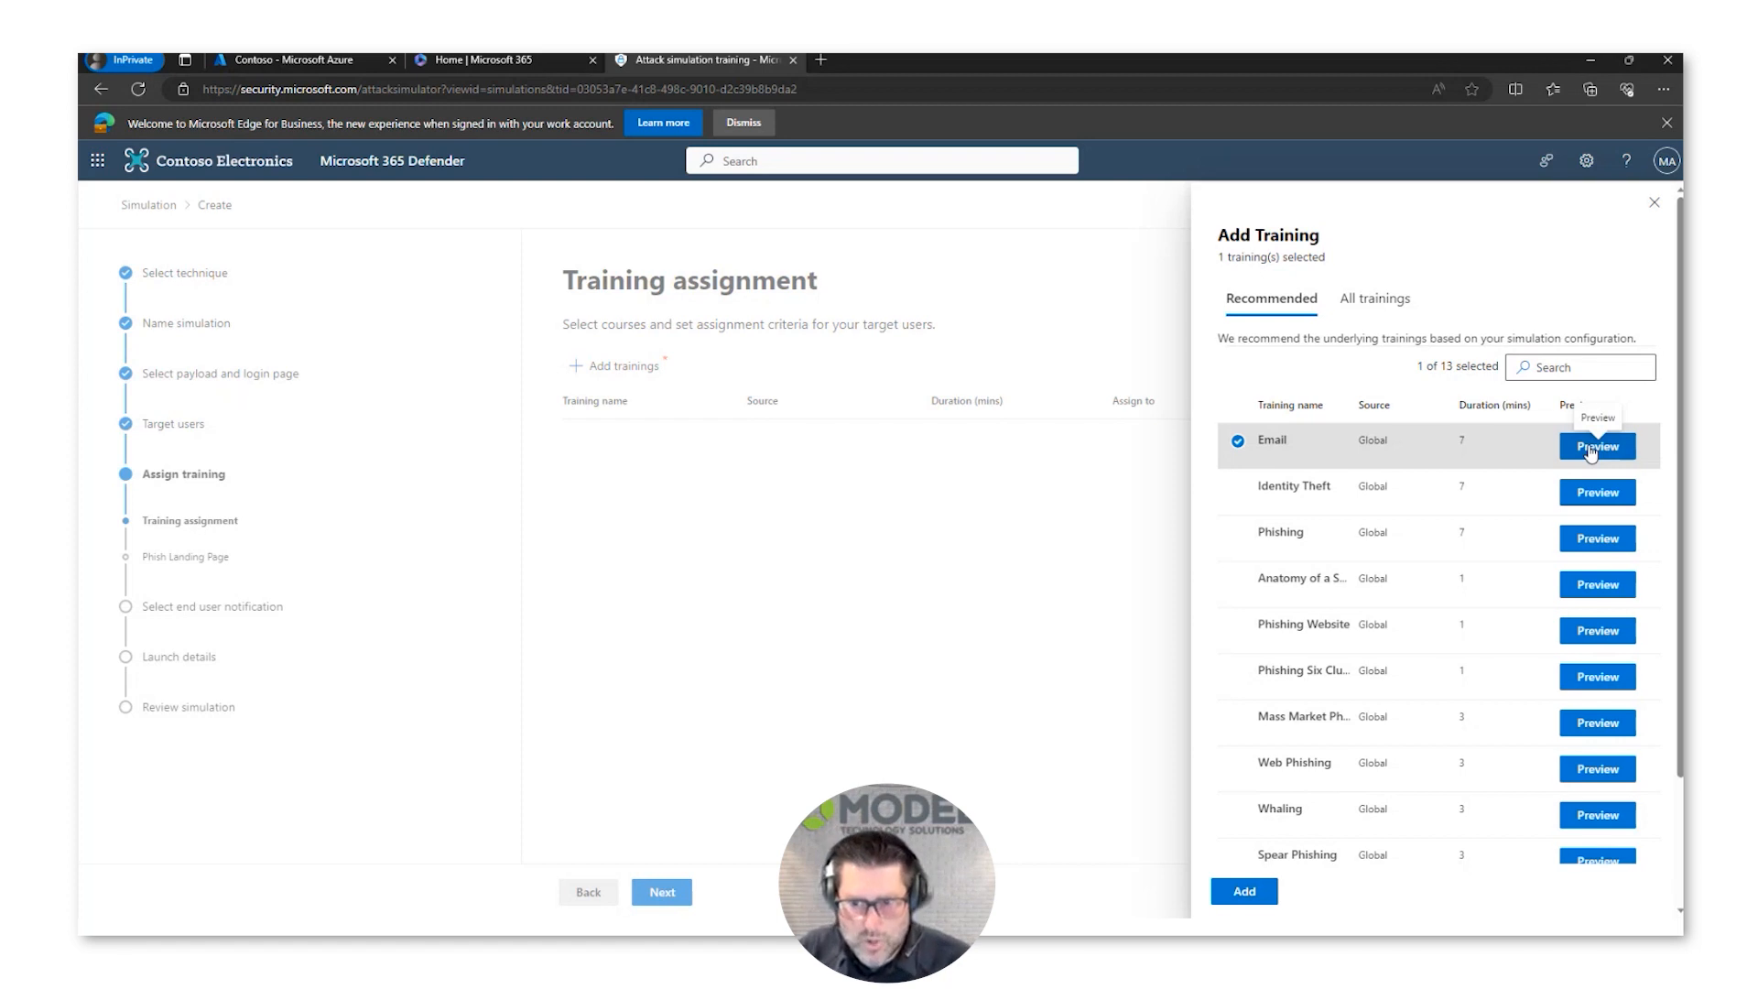
{"action": "left_click", "coordinate": [1242, 892]}
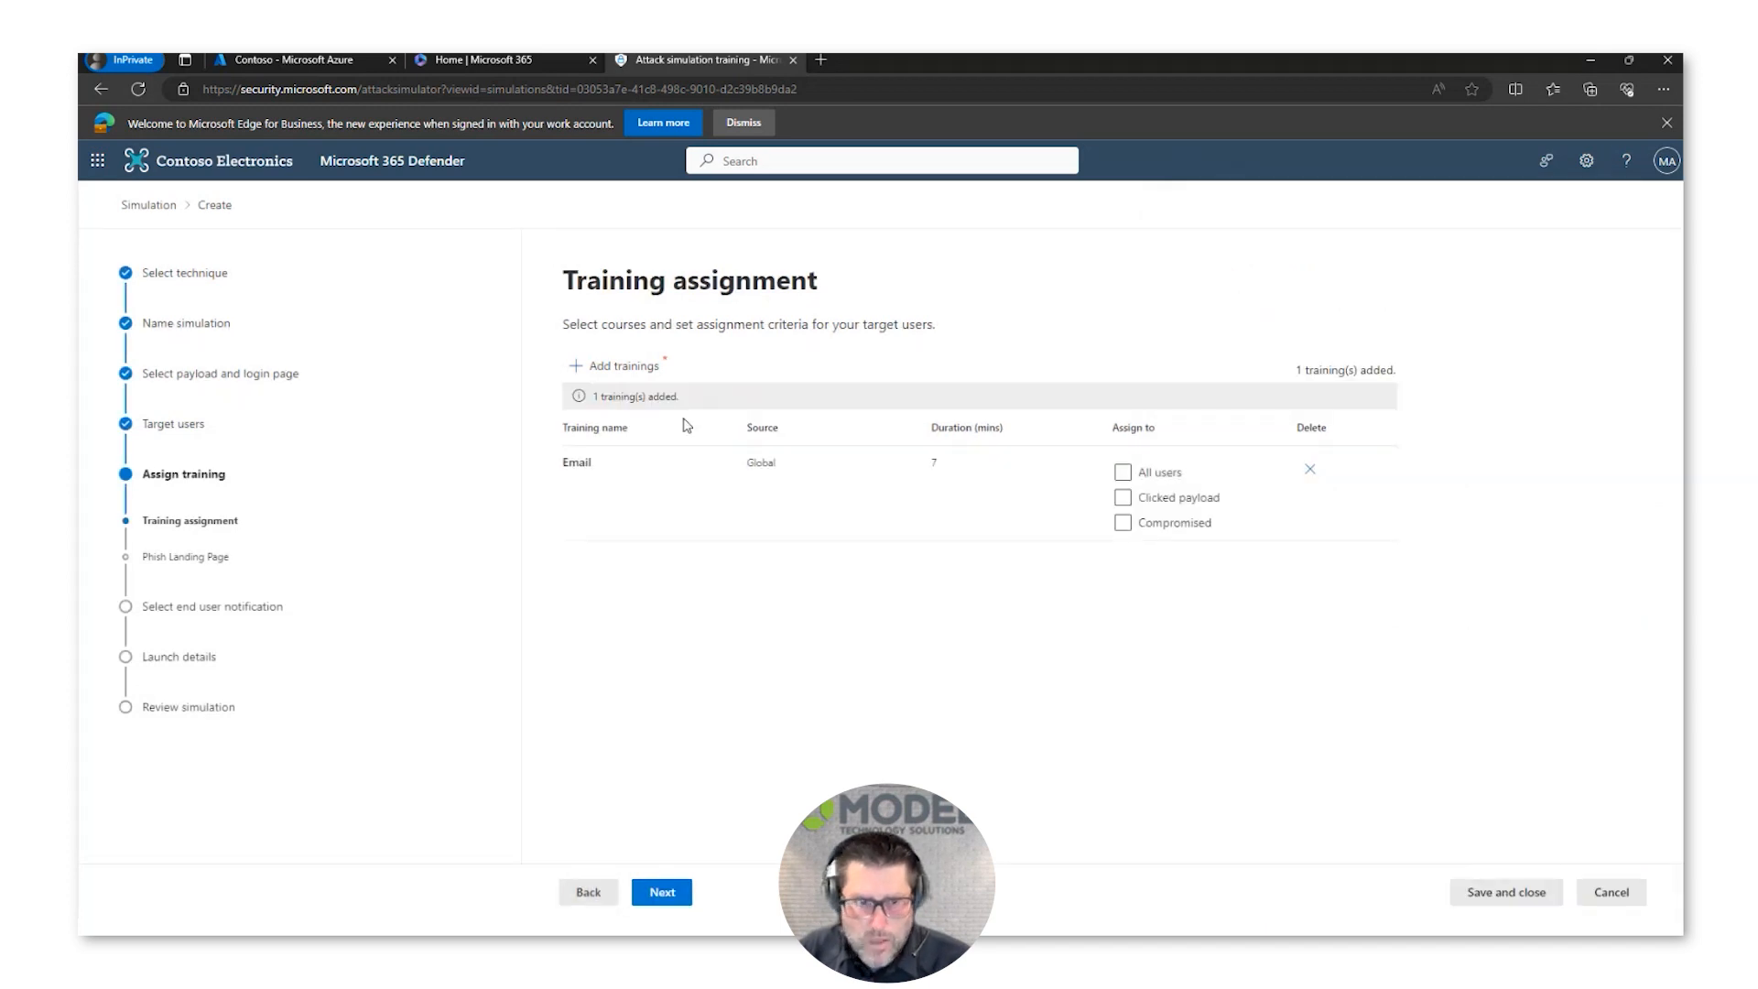
{"action": "left_click", "coordinate": [1123, 522]}
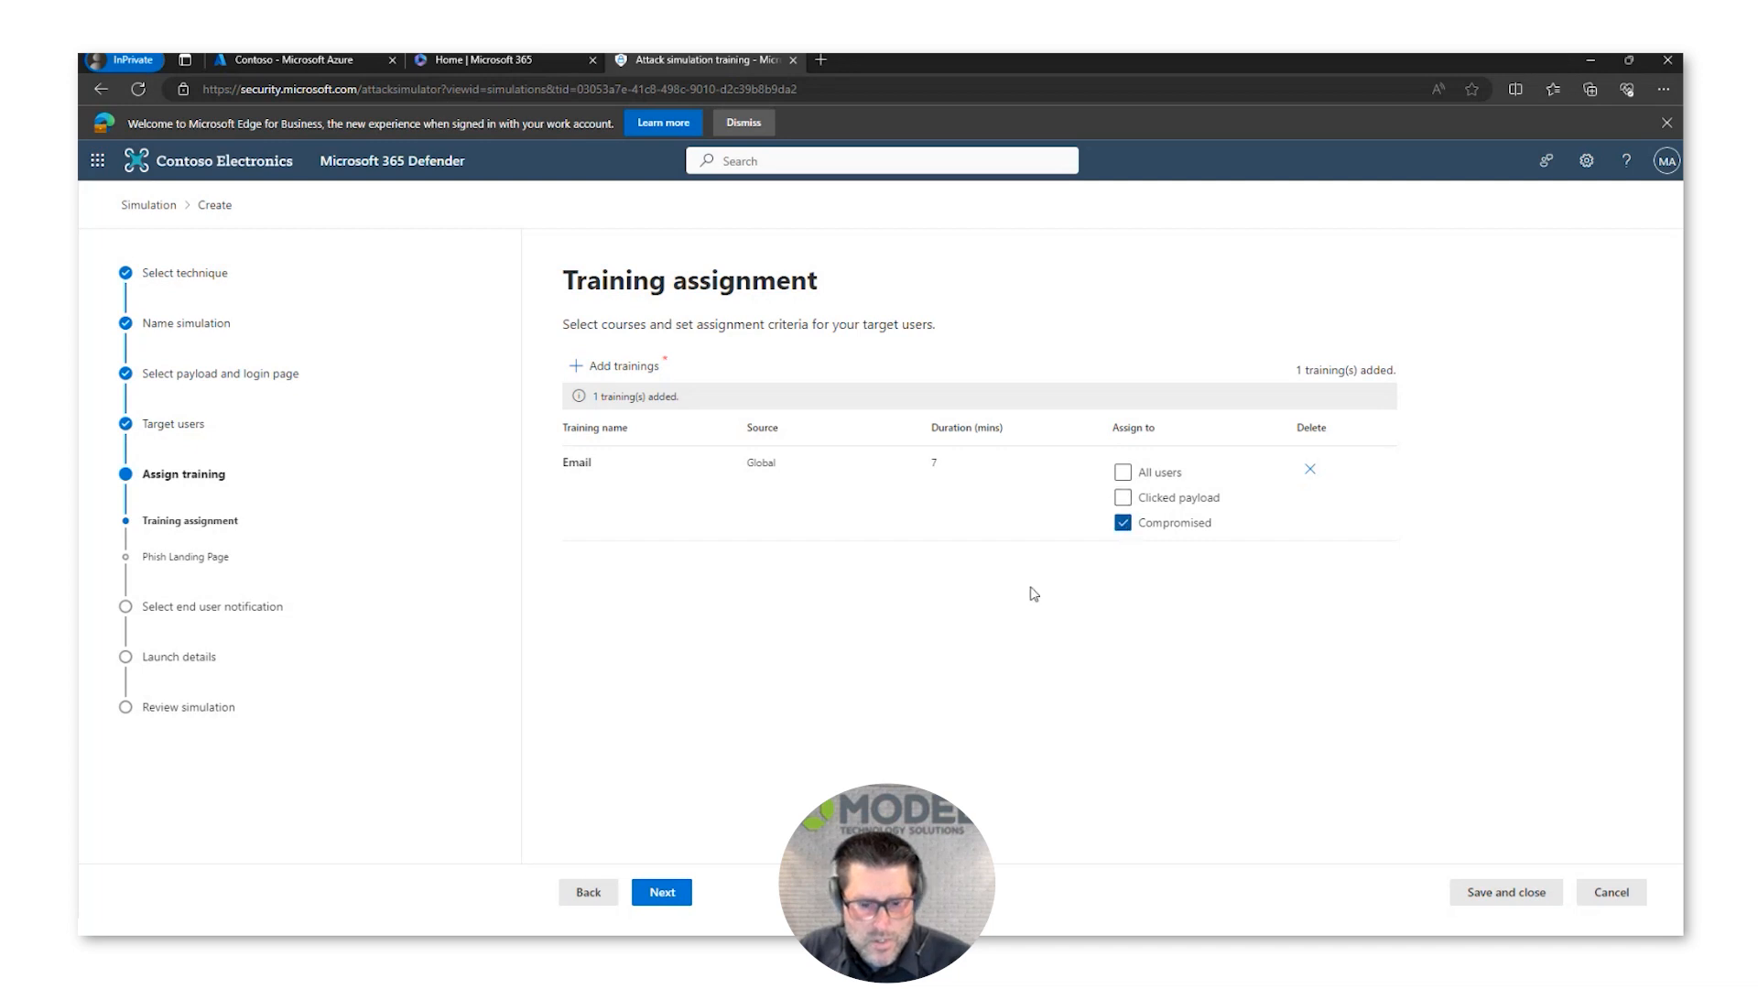
{"action": "left_click", "coordinate": [663, 894]}
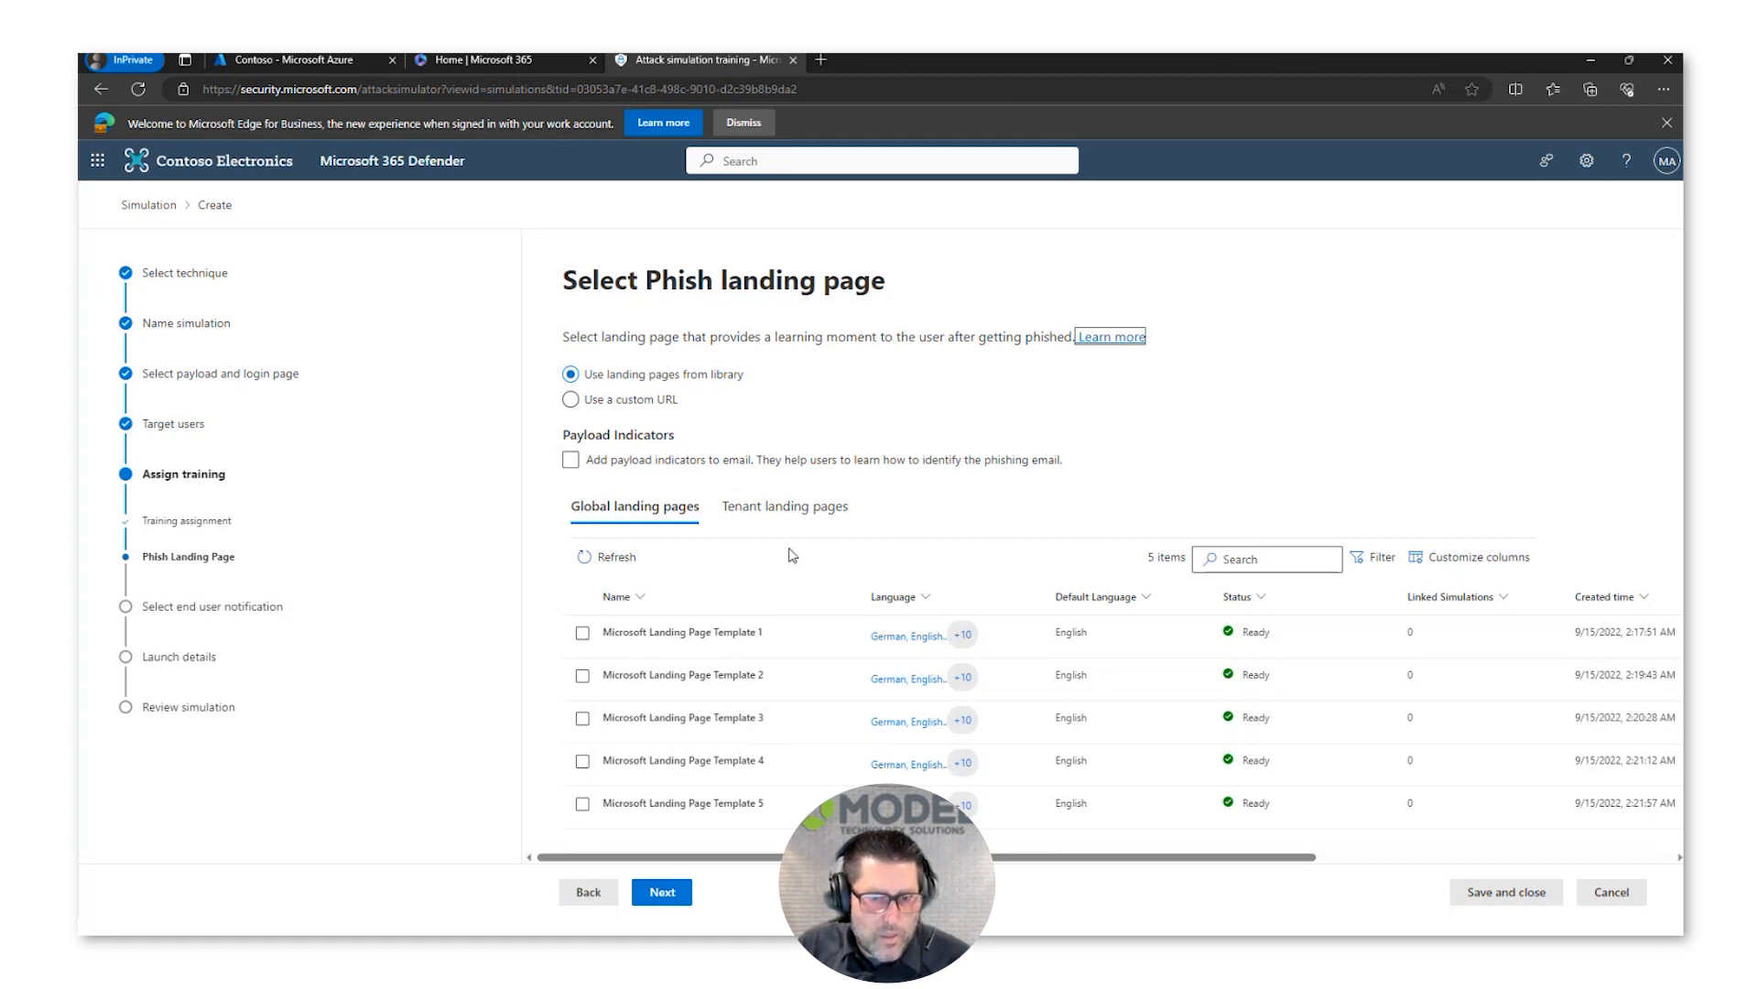
Step: Select Microsoft Landing Page Template 1 from the library, review its preview and details, and continue to the next stage
{"action": "left_click", "coordinate": [666, 631]}
{"action": "scroll", "coordinate": [943, 626], "scroll_direction": "down", "scroll_amount": 3}
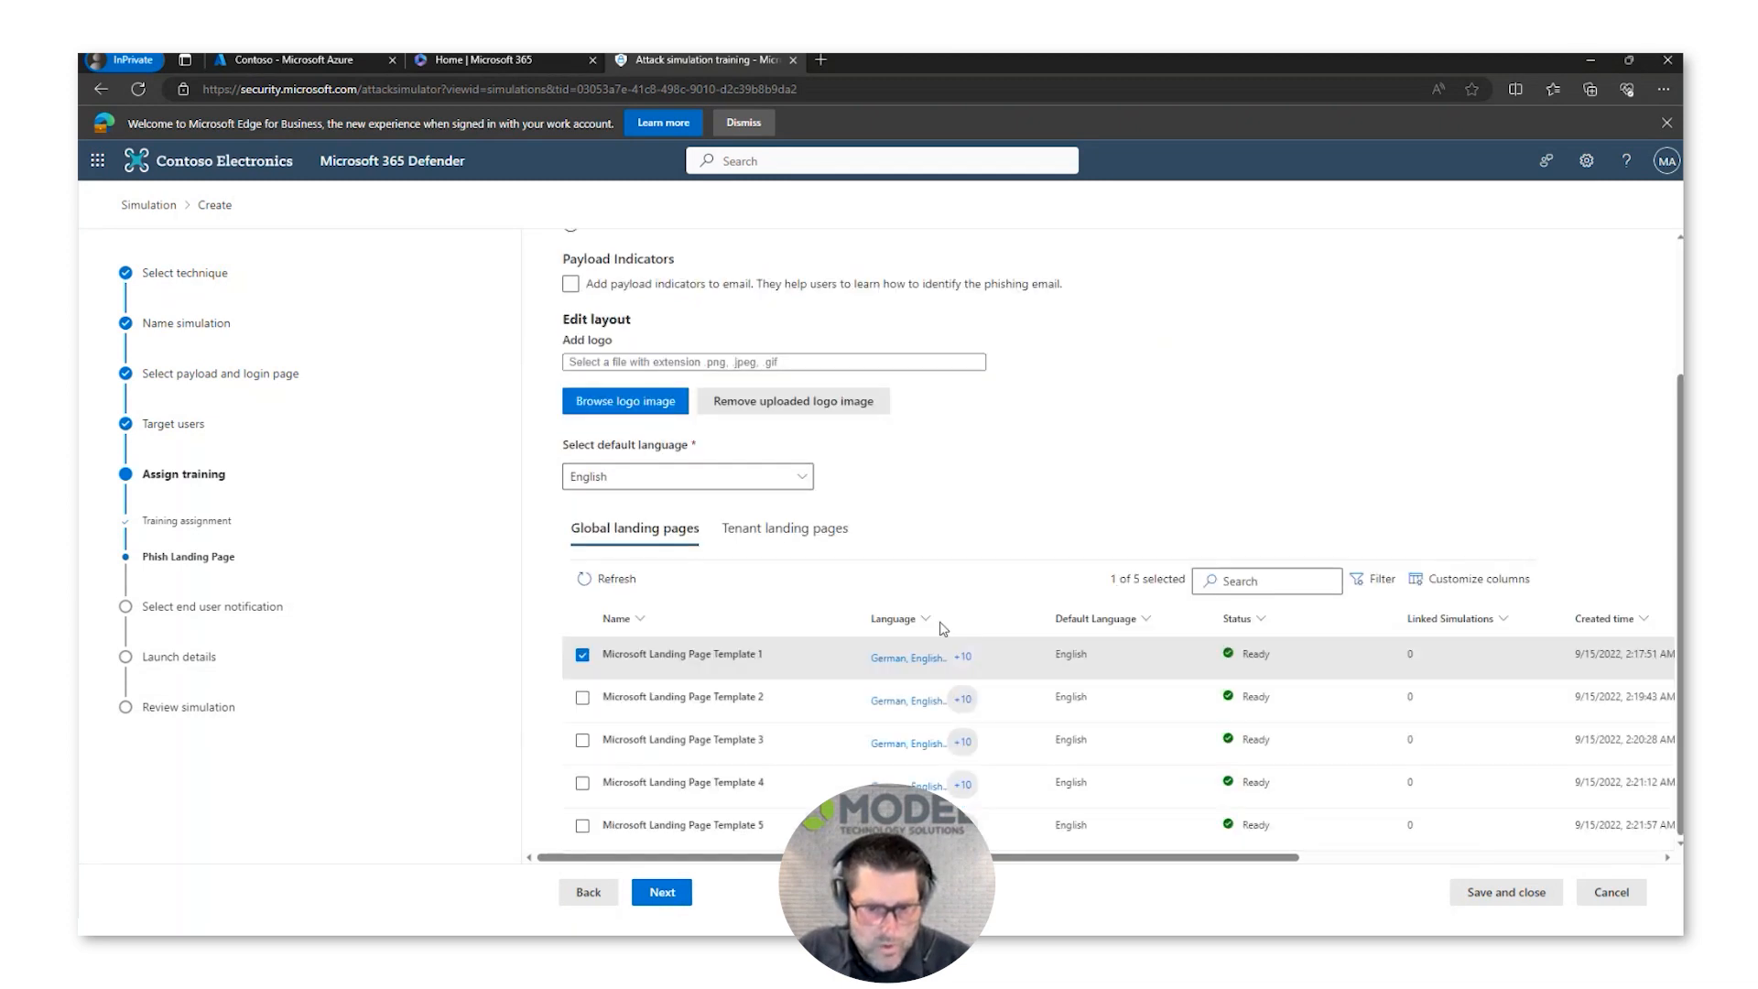
{"action": "left_click", "coordinate": [749, 654]}
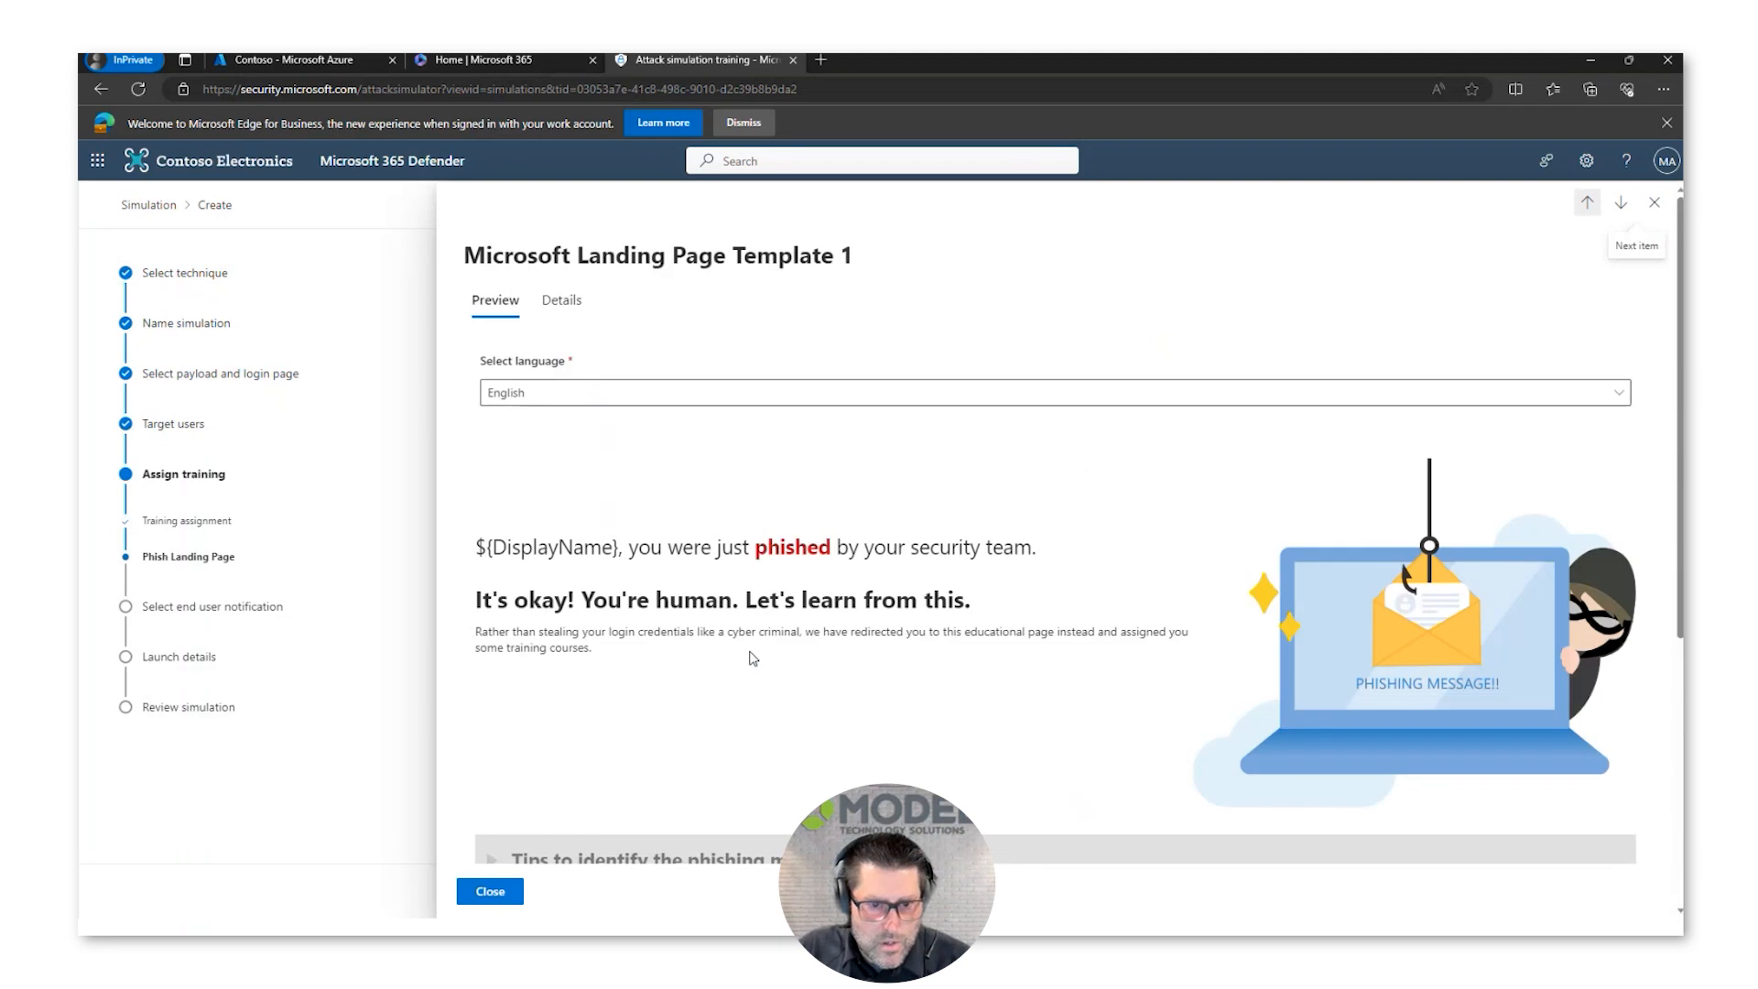
{"action": "left_click_drag", "start_coordinate": [661, 549], "coordinate": [1051, 550]}
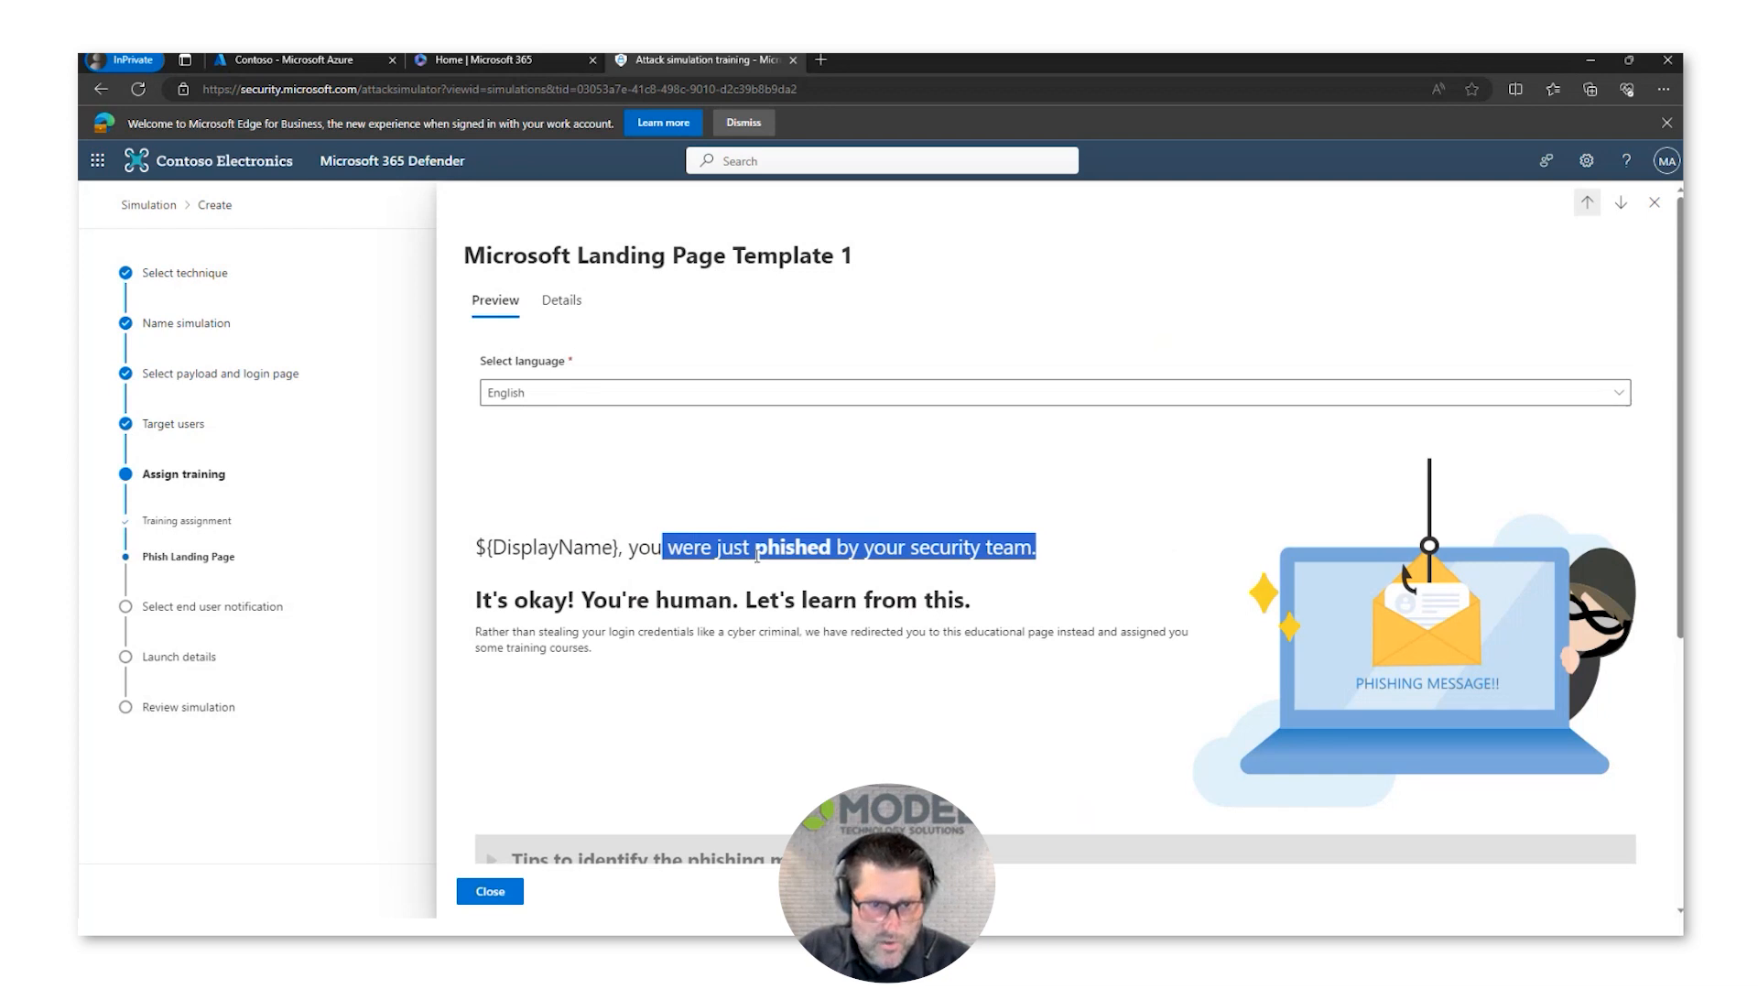
{"action": "left_click", "coordinate": [577, 321]}
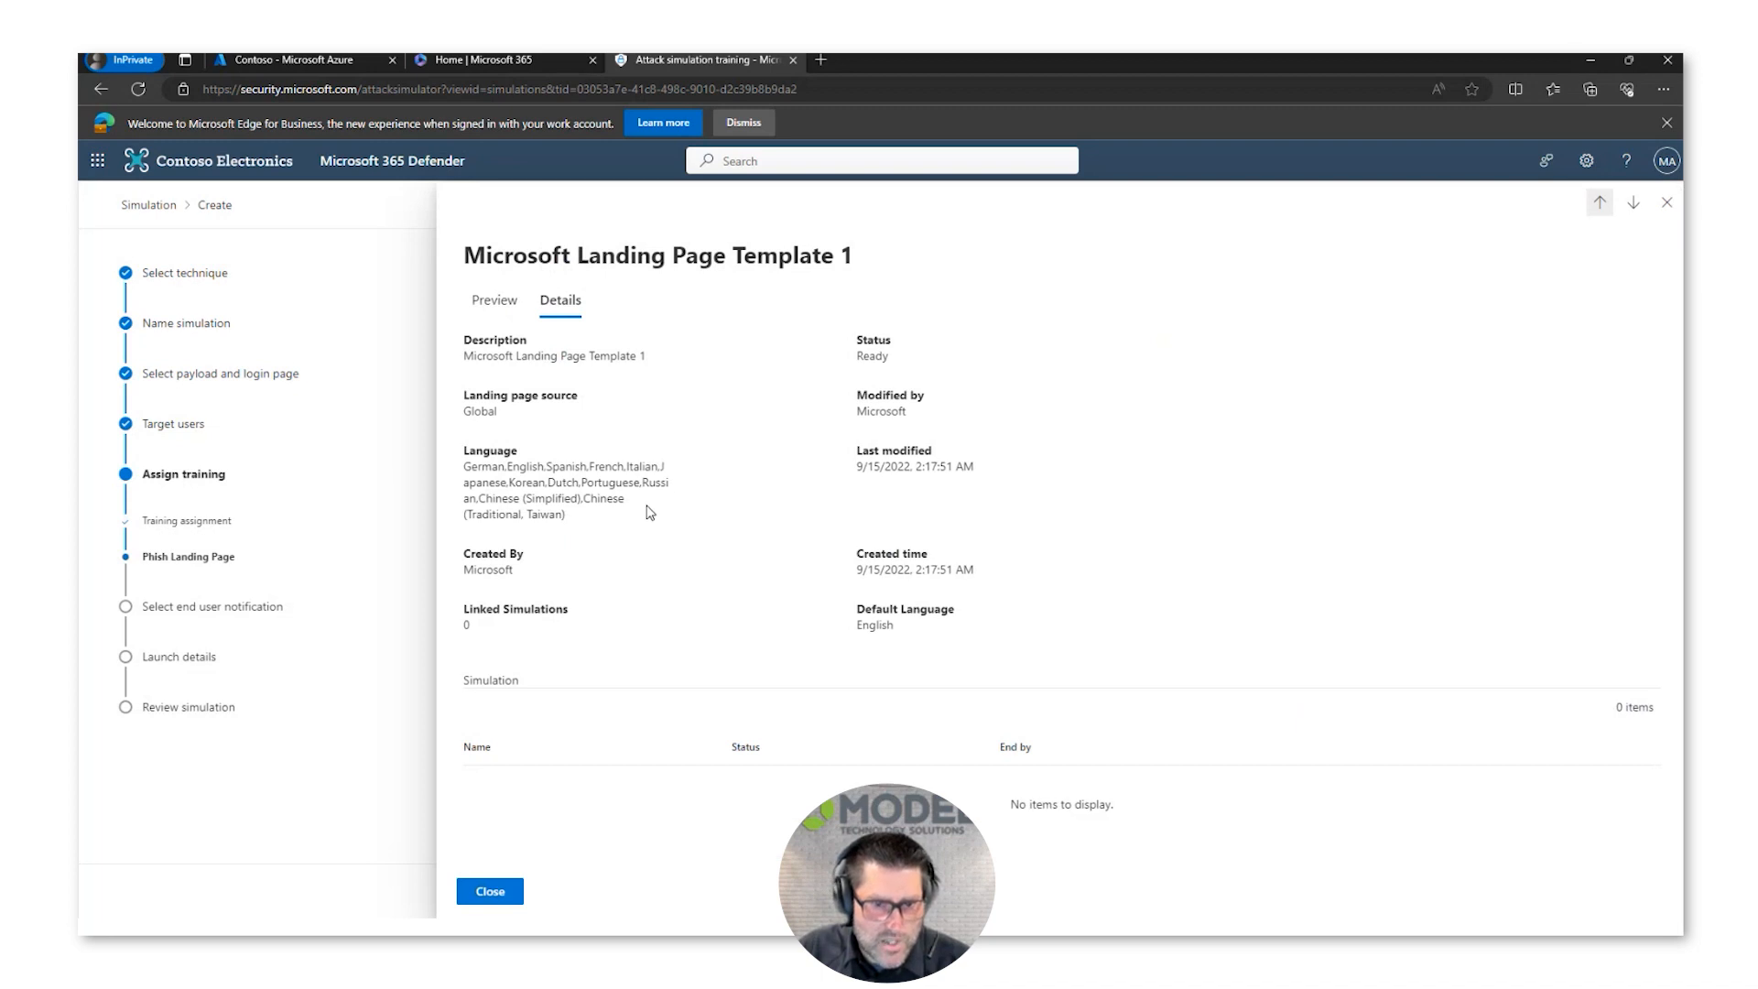
{"action": "left_click", "coordinate": [1667, 202]}
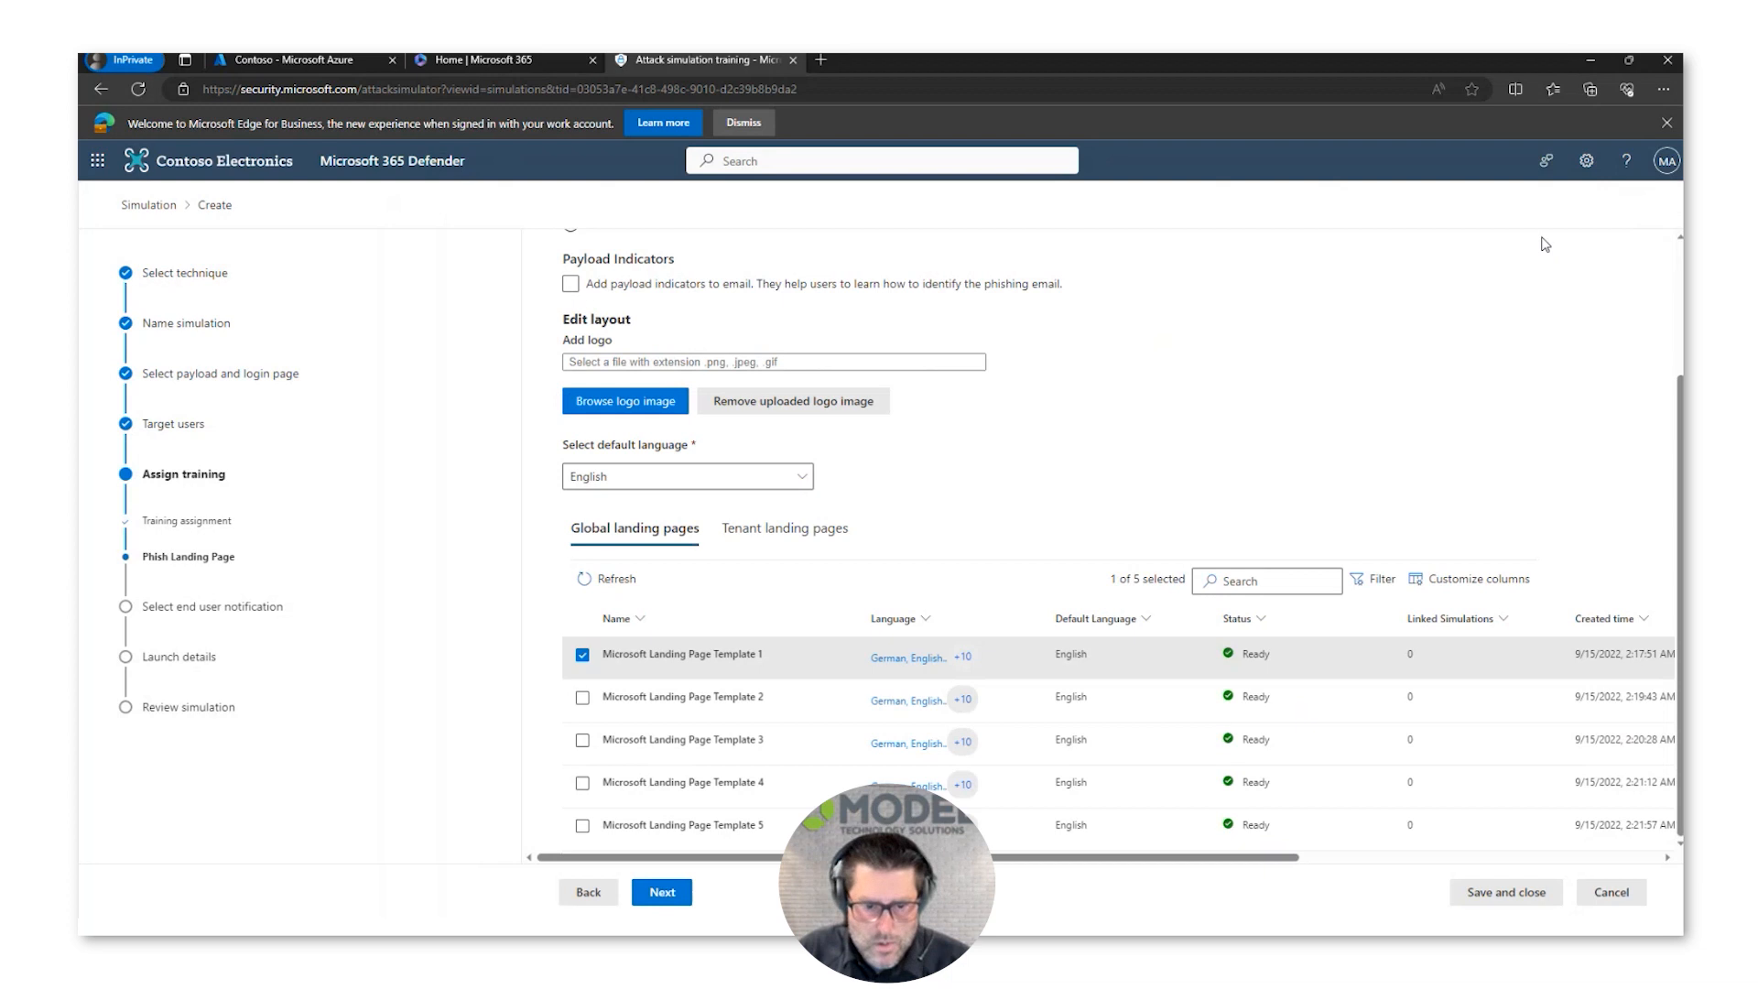
{"action": "left_click", "coordinate": [671, 894]}
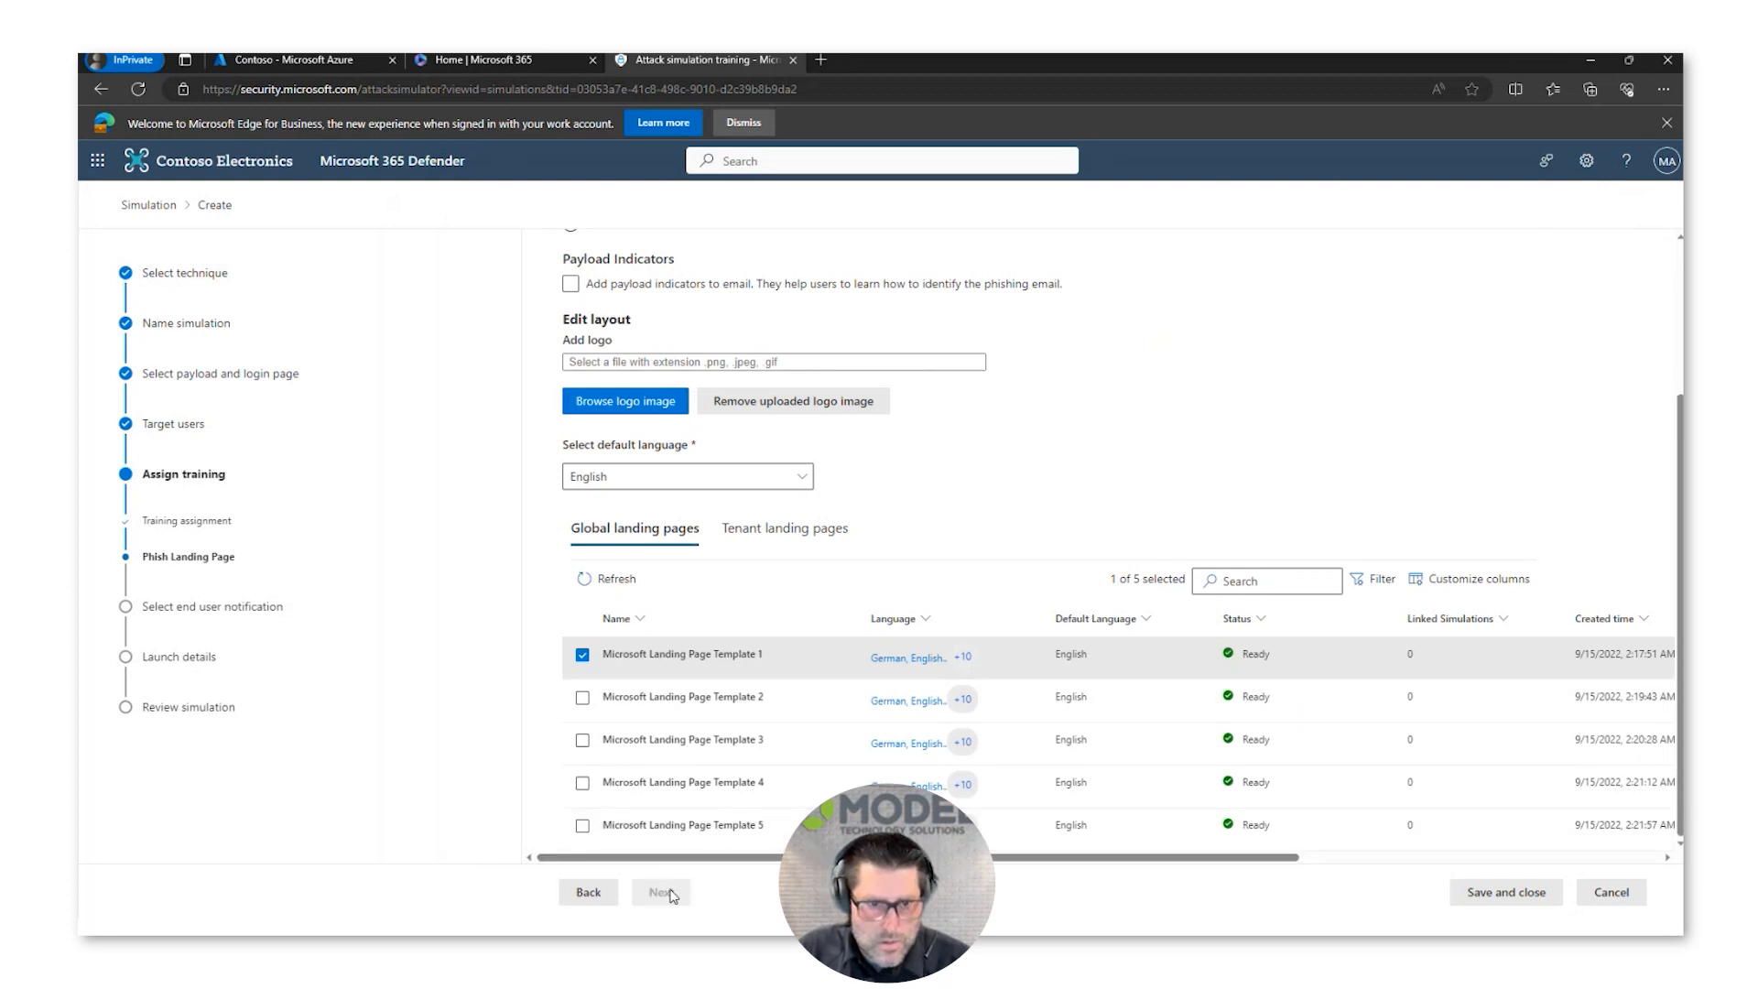
Step: Go back to review the training preferences and landing page settings, and return to the end user notification selection
{"action": "left_click", "coordinate": [591, 894]}
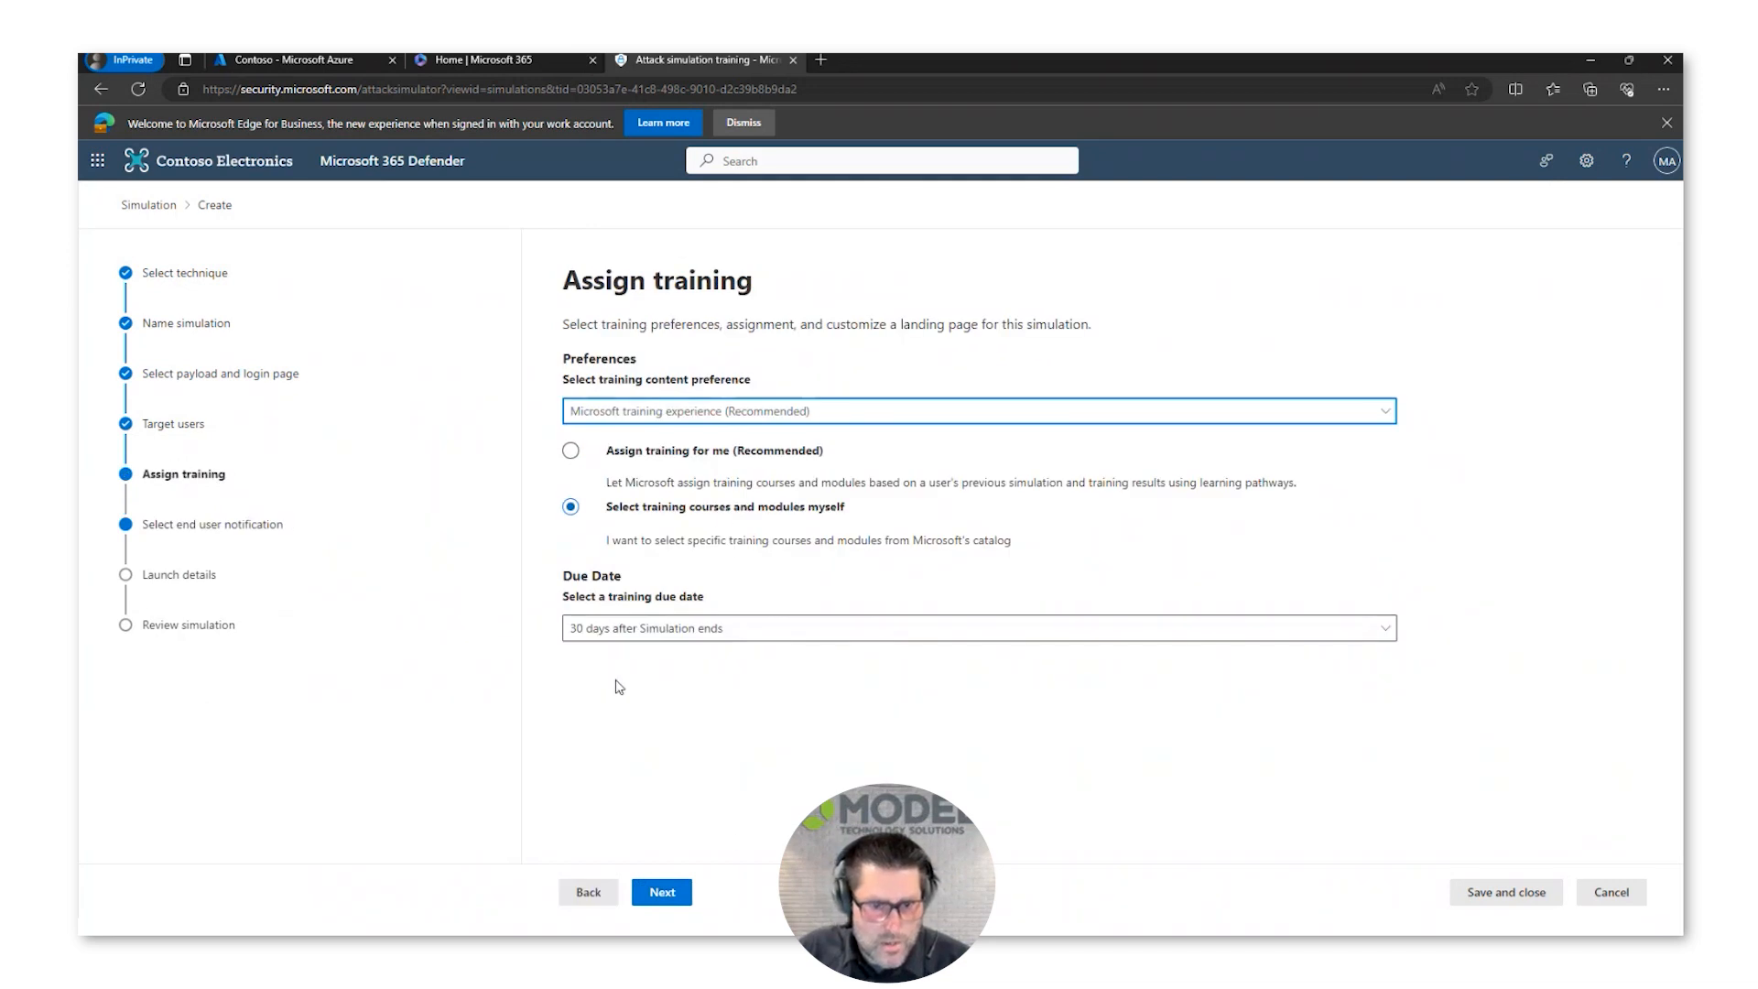
{"action": "left_click", "coordinate": [659, 901]}
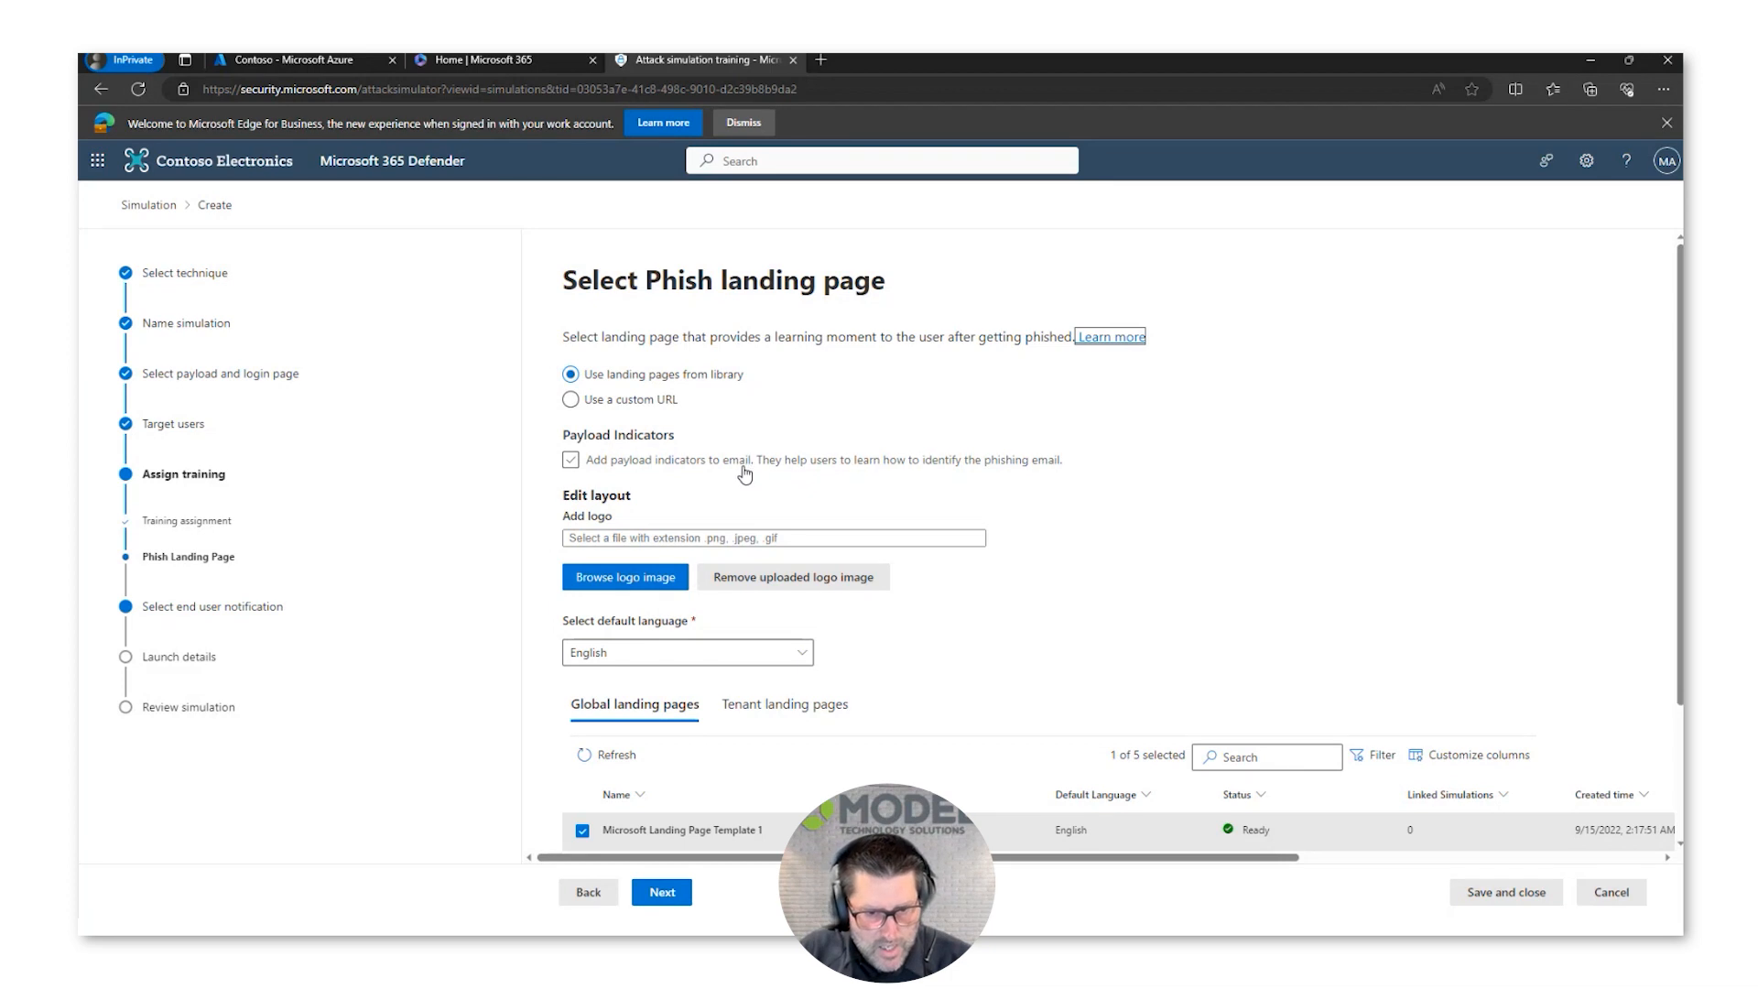
{"action": "scroll", "coordinate": [673, 539], "scroll_direction": "down", "scroll_amount": 2}
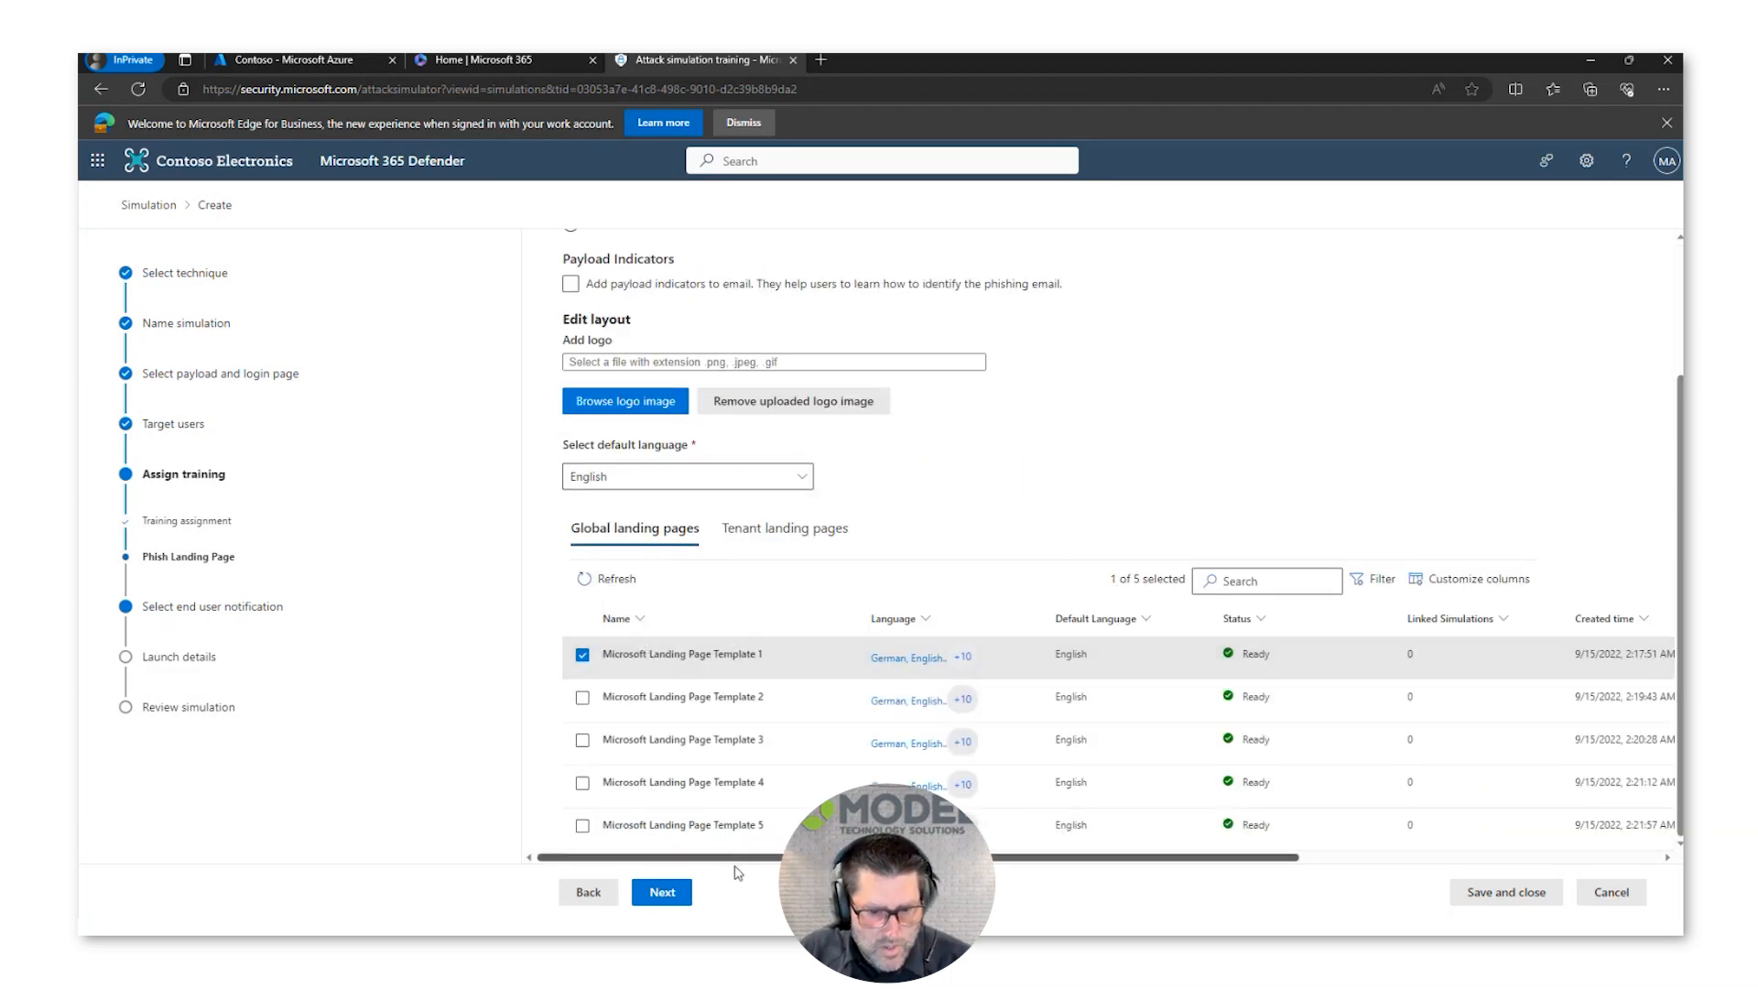
{"action": "left_click", "coordinate": [663, 896]}
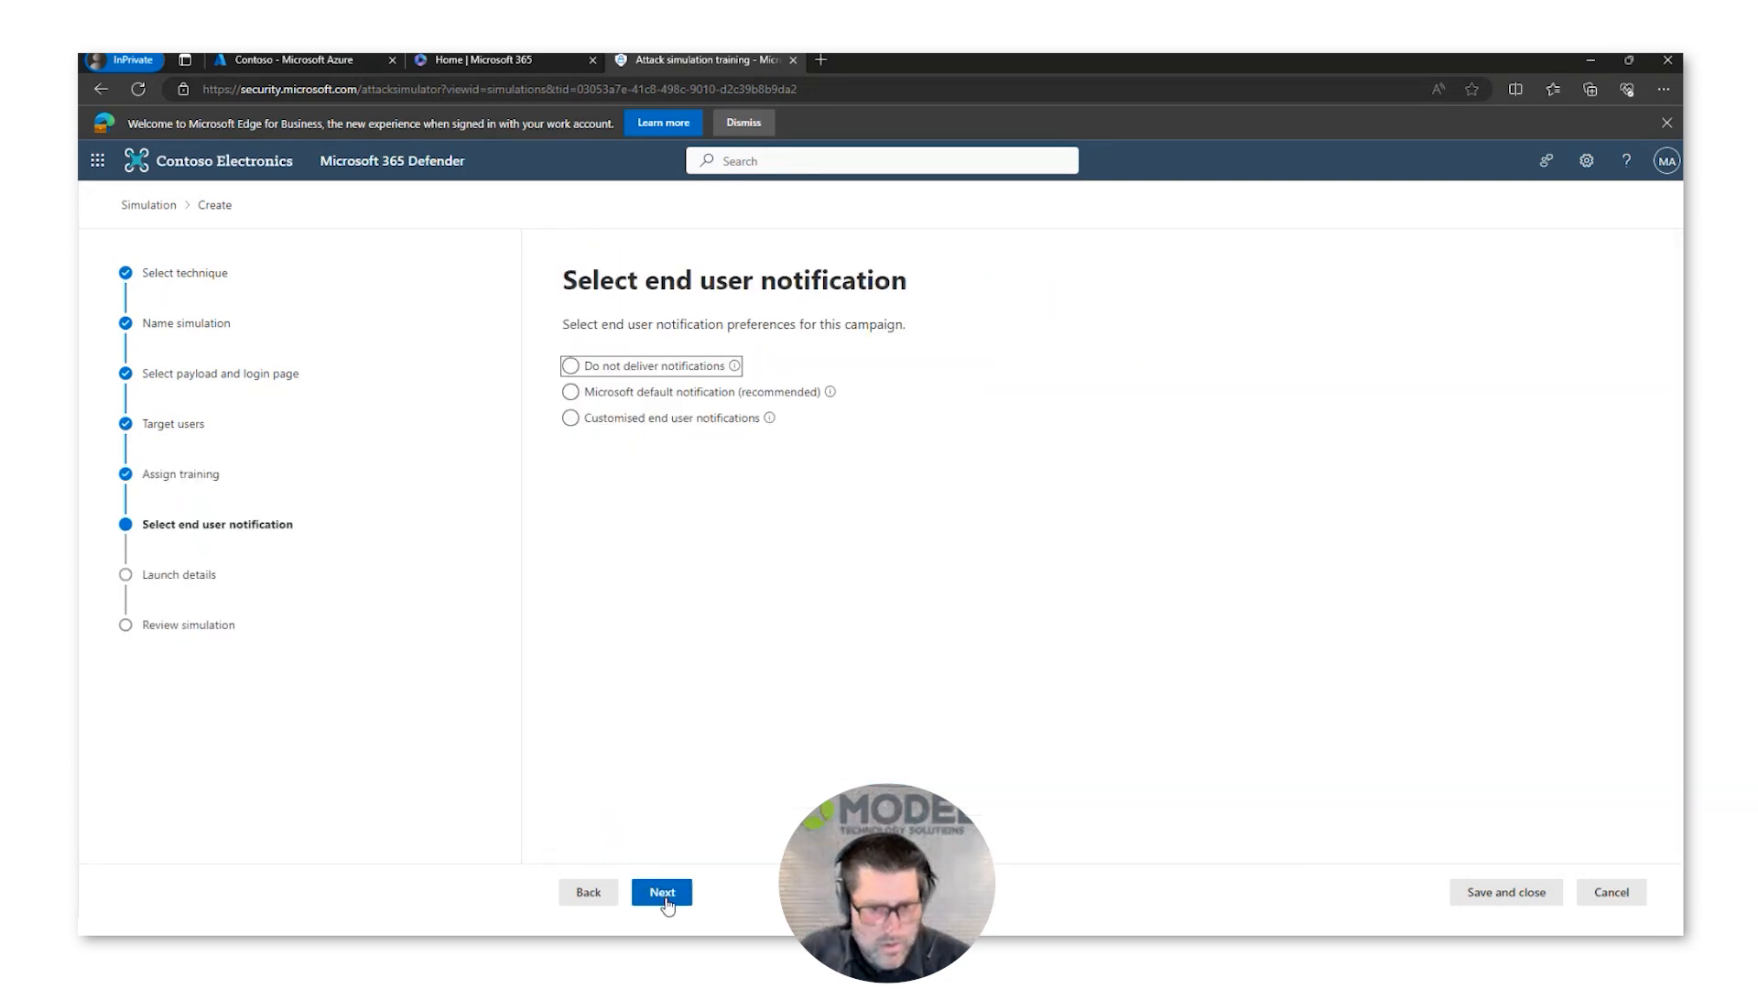
Step: Choose the Microsoft default notification and preview the positive reinforcement notification's message
{"action": "left_click", "coordinate": [793, 395]}
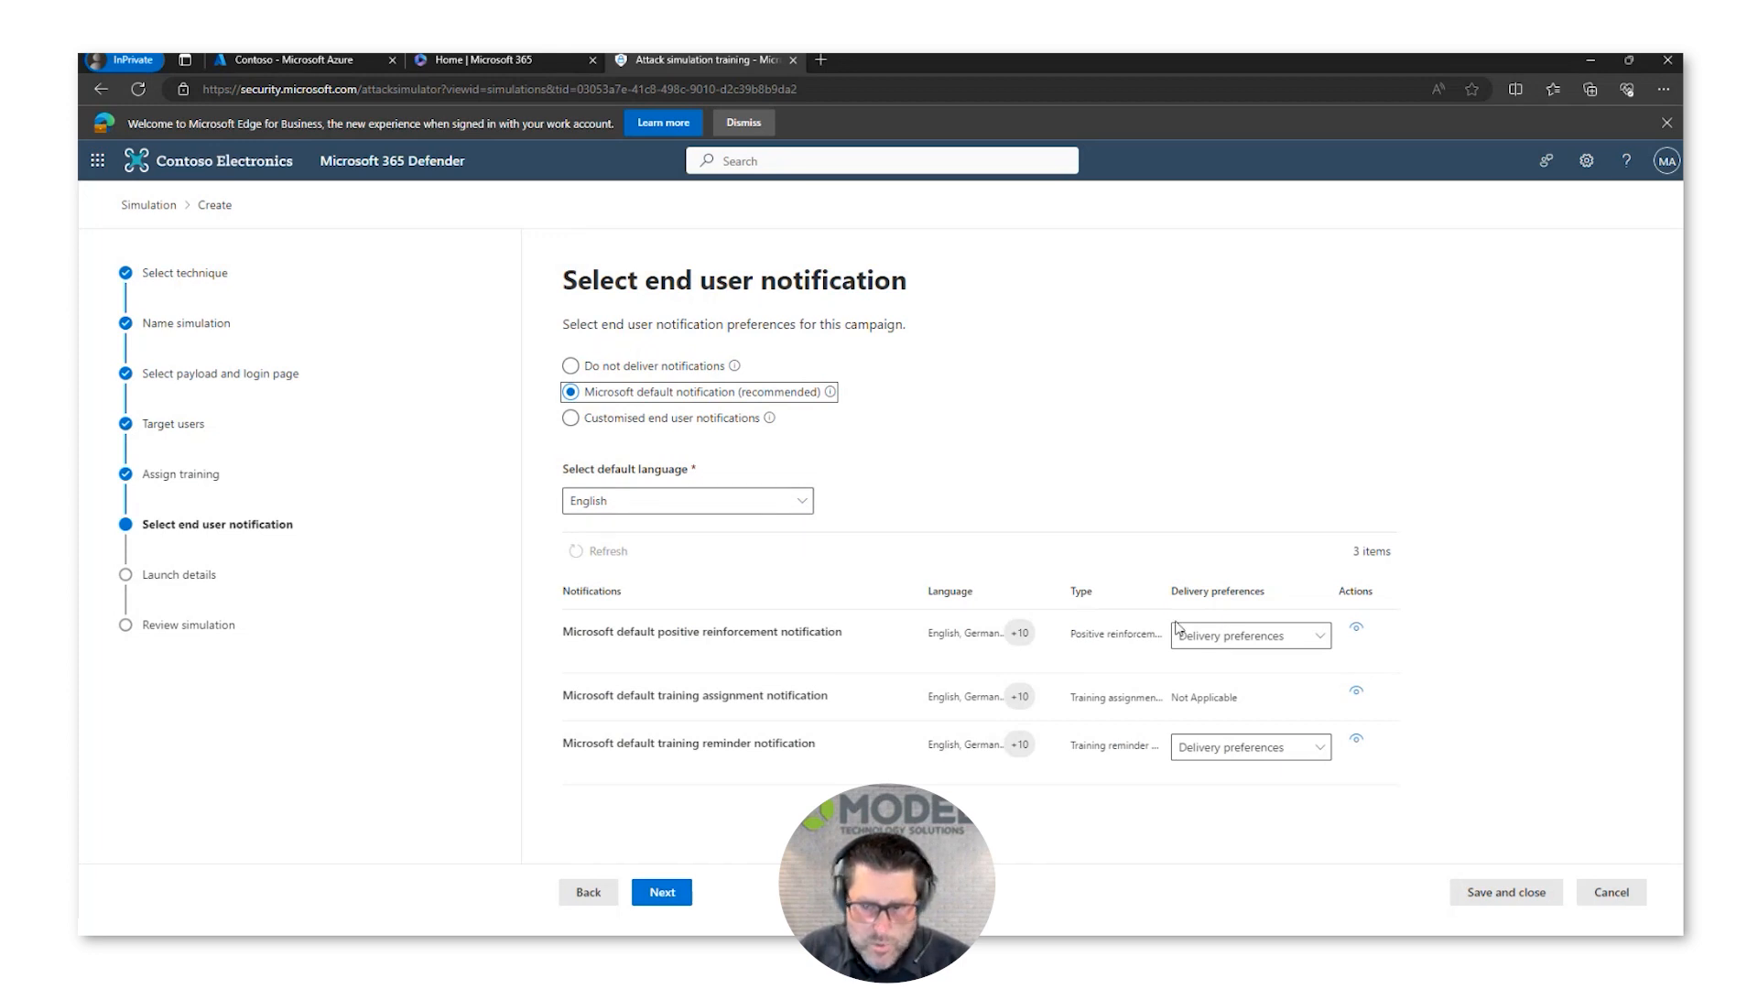
{"action": "left_click", "coordinate": [1357, 630]}
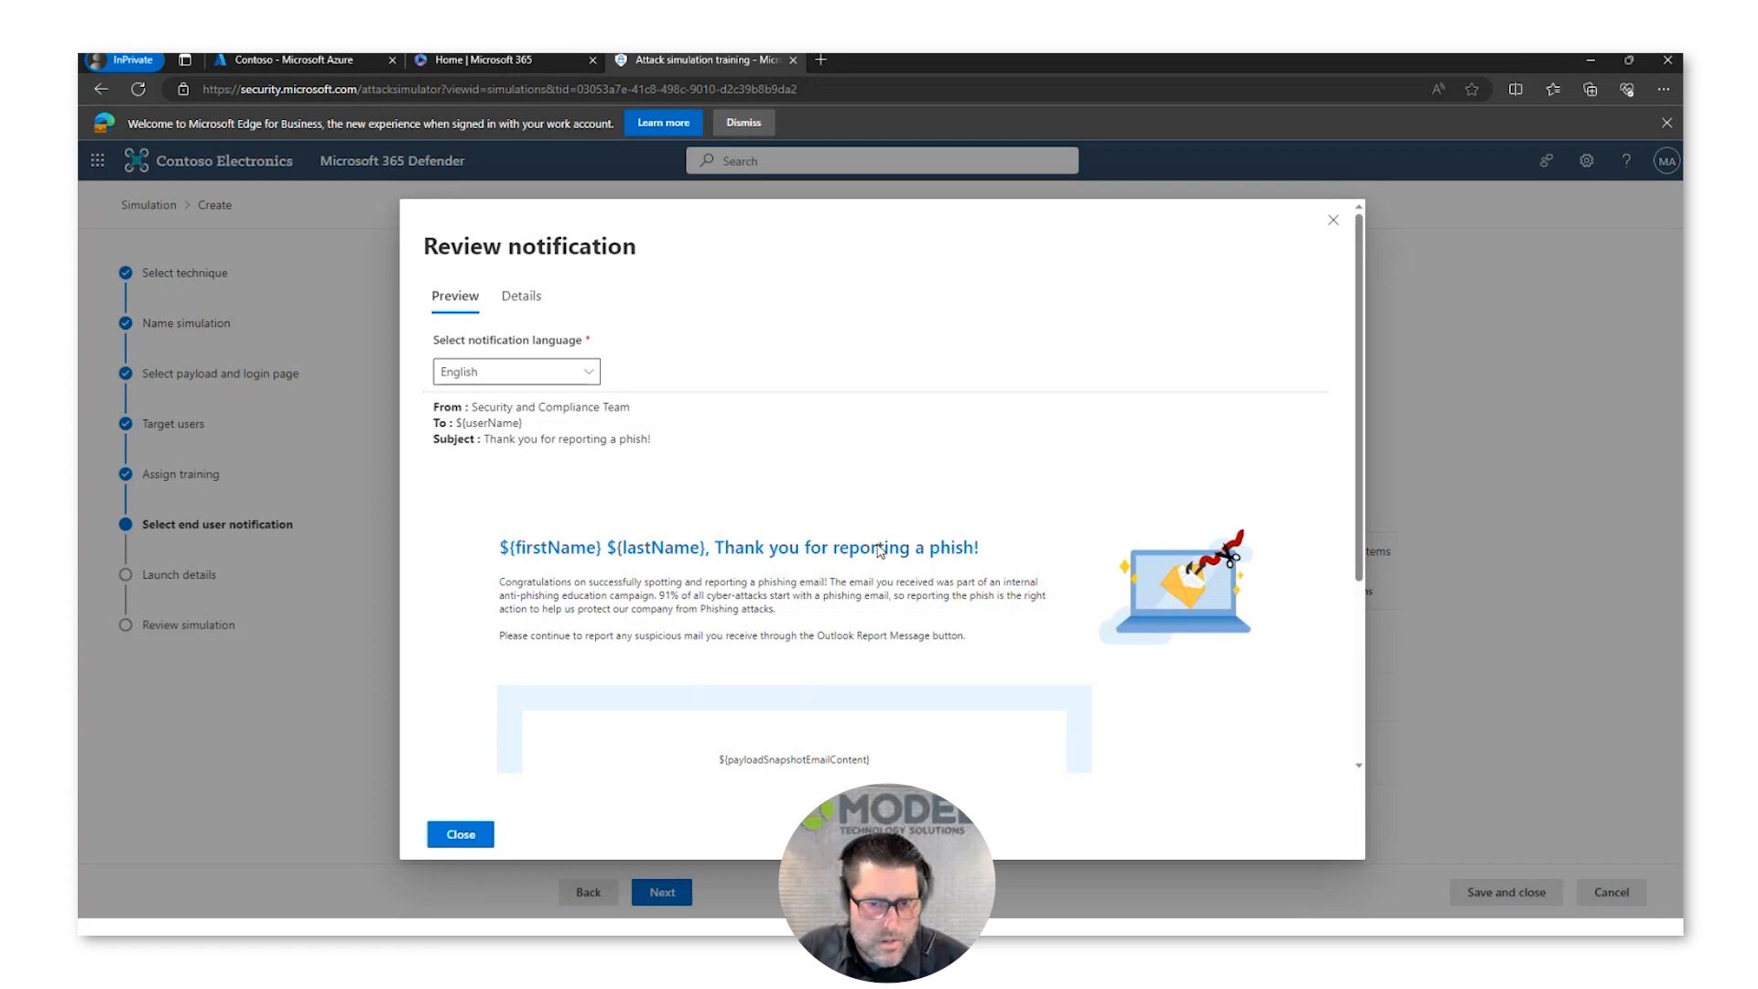
{"action": "scroll", "coordinate": [877, 549], "scroll_direction": "down", "scroll_amount": 3}
{"action": "scroll", "coordinate": [877, 549], "scroll_direction": "up", "scroll_amount": 3}
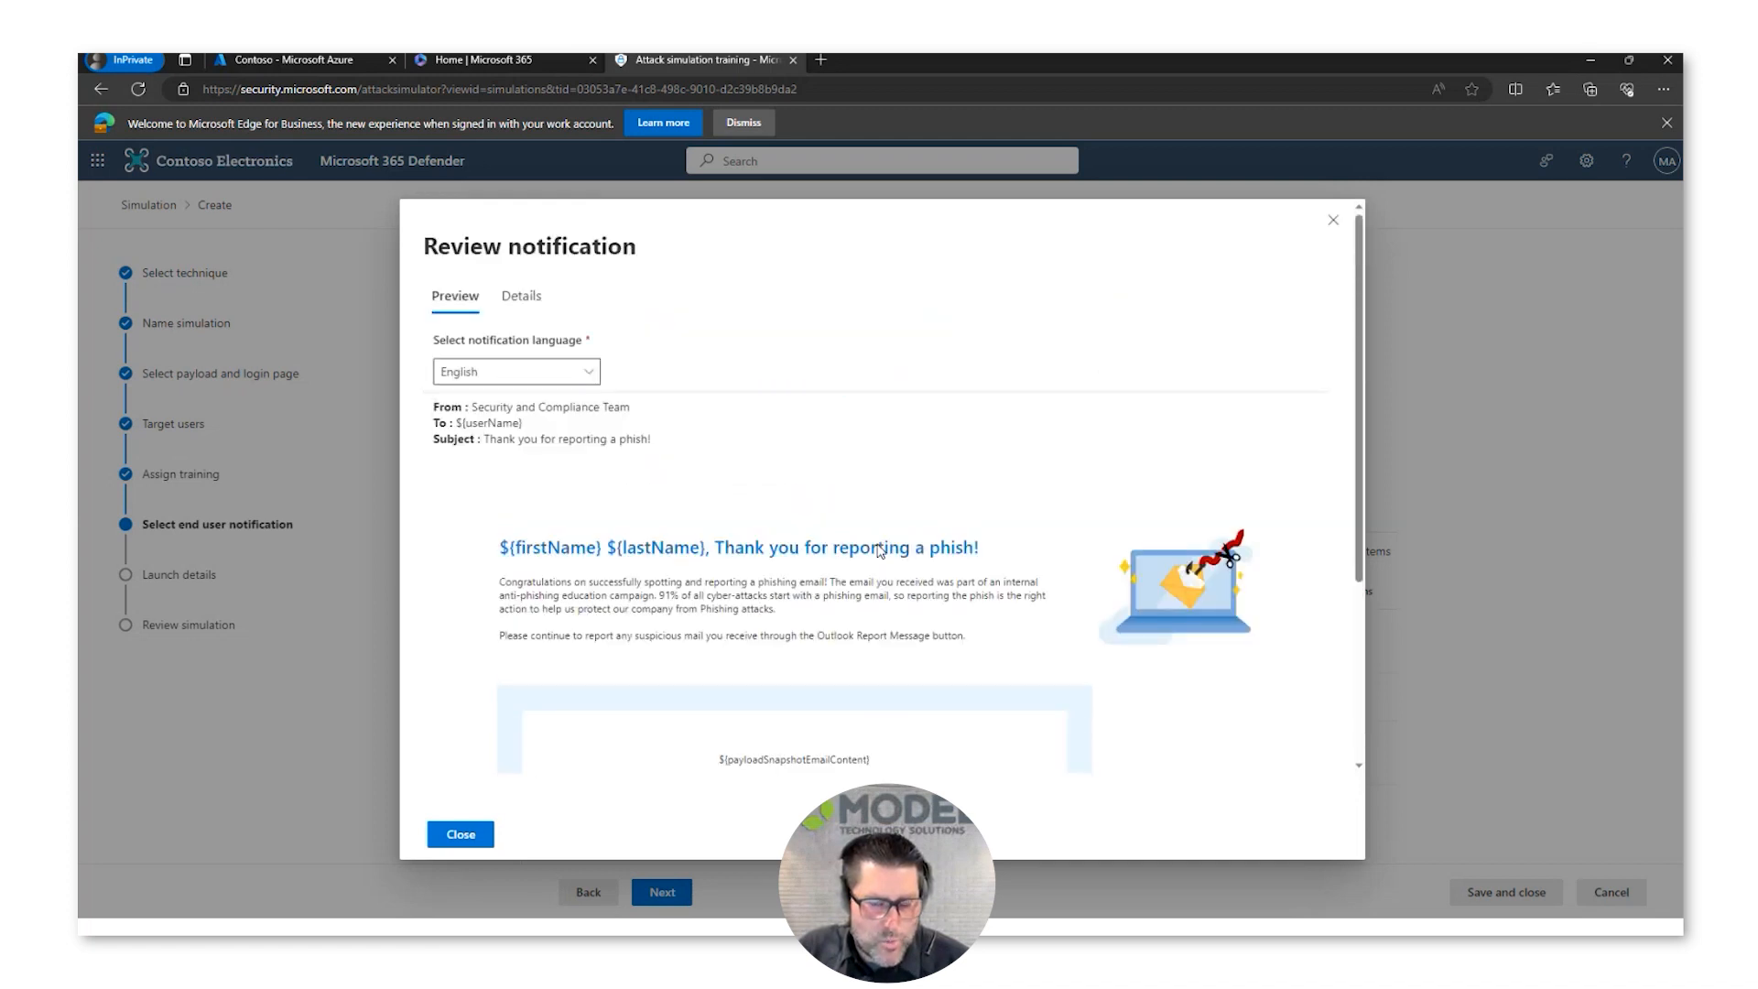
{"action": "scroll", "coordinate": [793, 439], "scroll_direction": "down", "scroll_amount": 3}
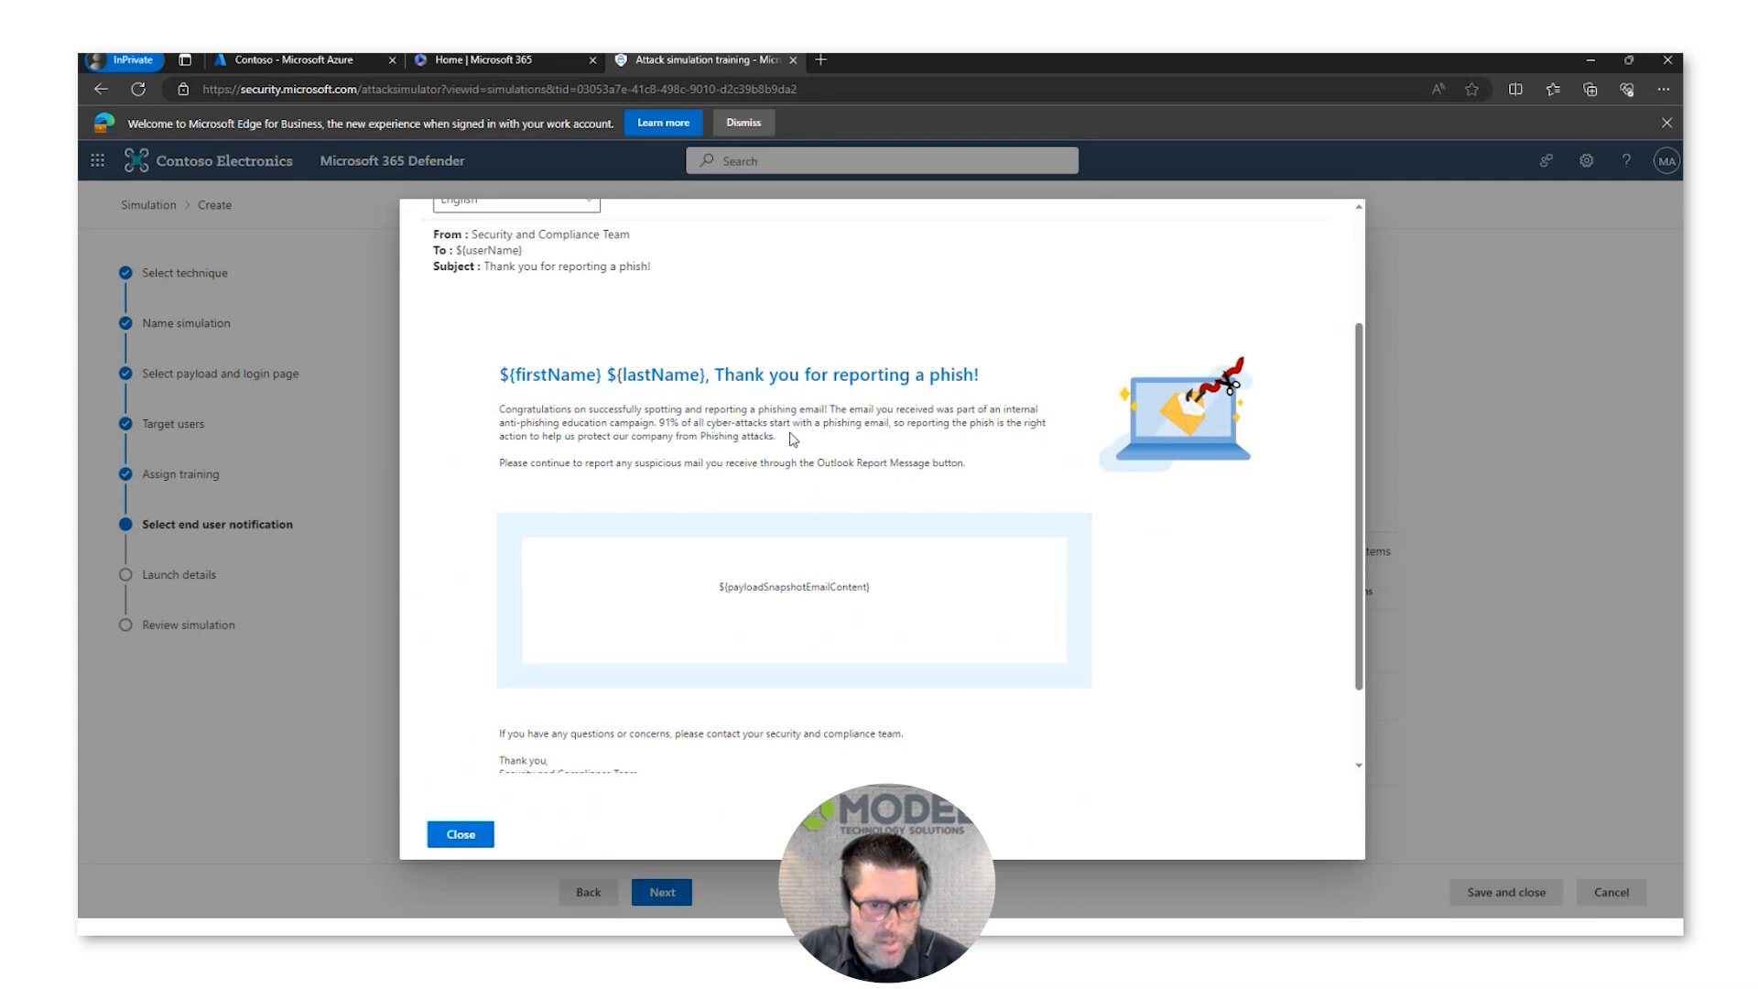
{"action": "scroll", "coordinate": [1330, 317], "scroll_direction": "up", "scroll_amount": 1}
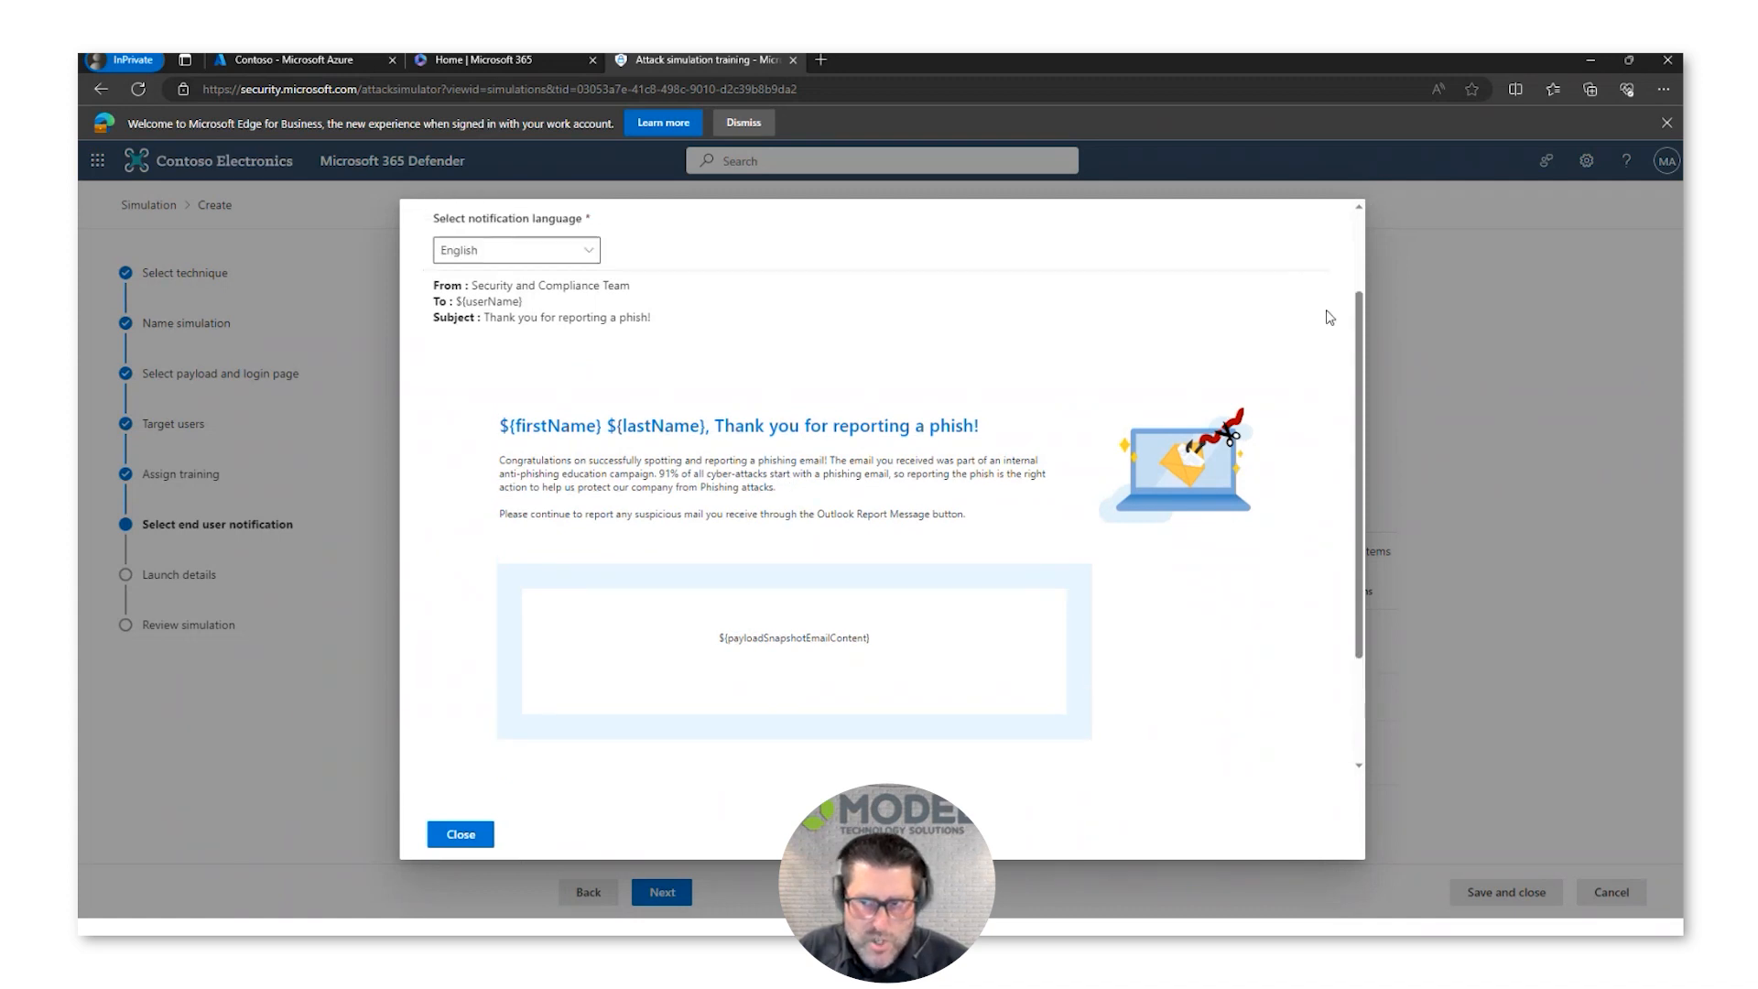
{"action": "scroll", "coordinate": [1330, 317], "scroll_direction": "up", "scroll_amount": 2}
{"action": "left_click", "coordinate": [1333, 220]}
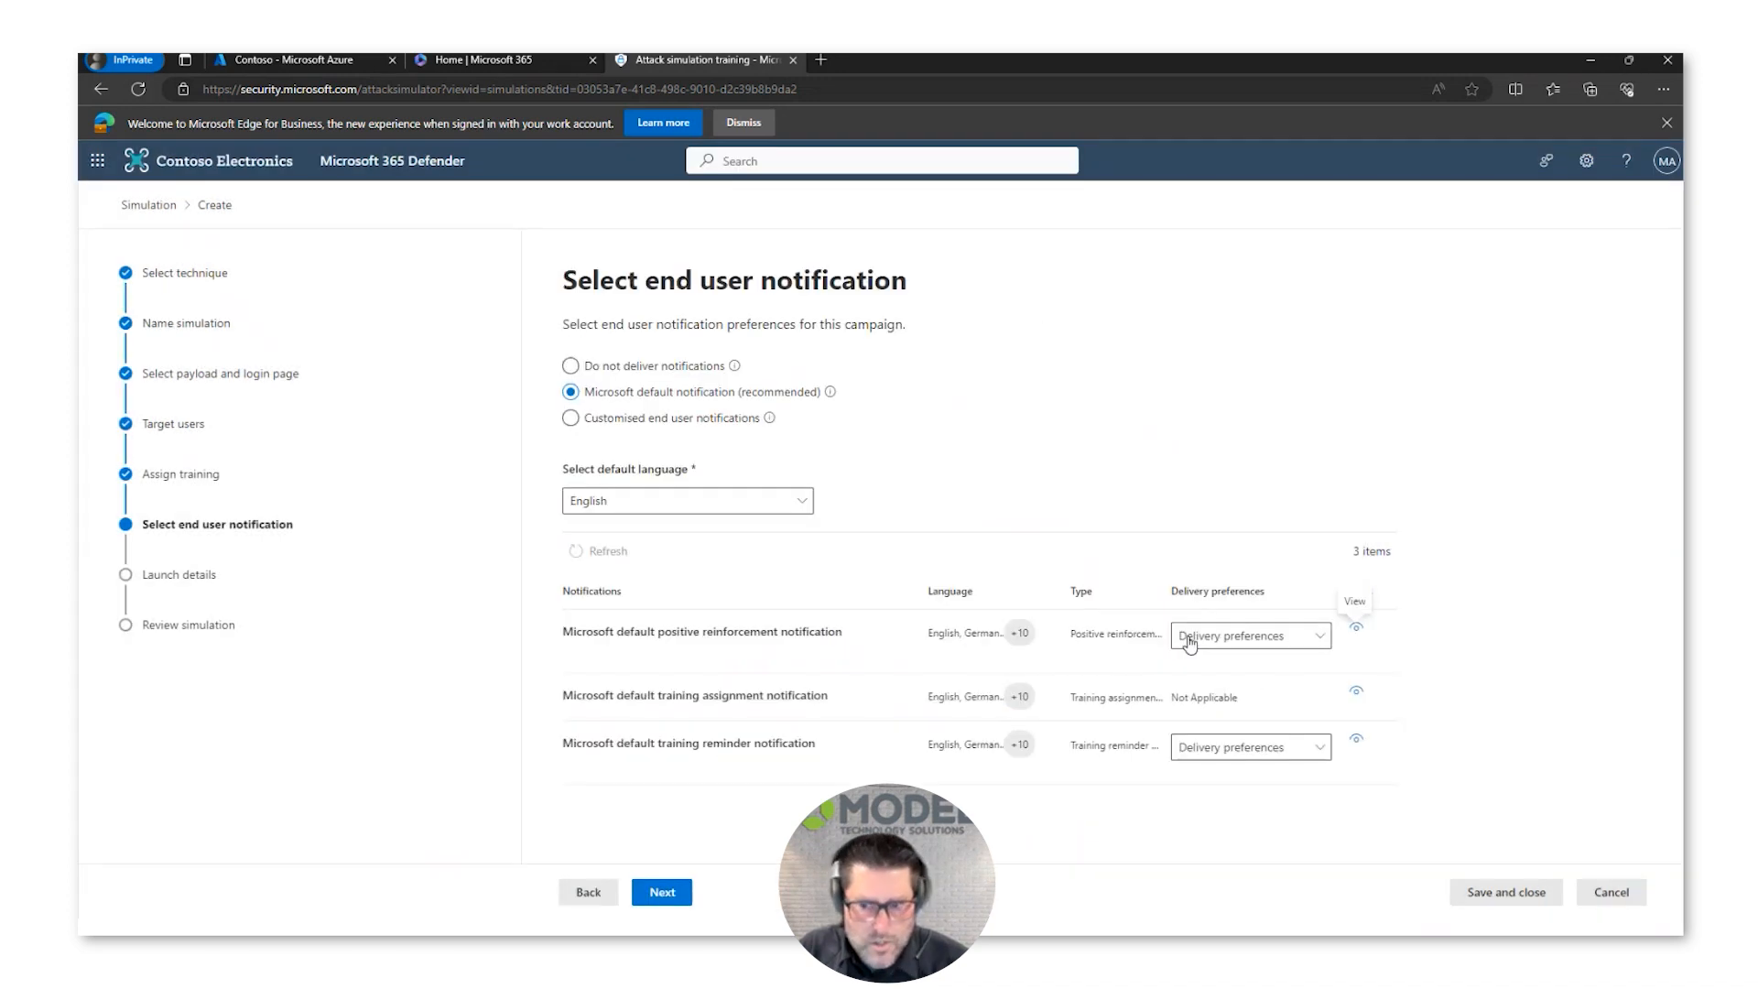
Step: Set the positive reinforcement notification to deliver during simulation and the training reminder to Weekly, and continue to the launch details
{"action": "left_click", "coordinate": [1276, 650]}
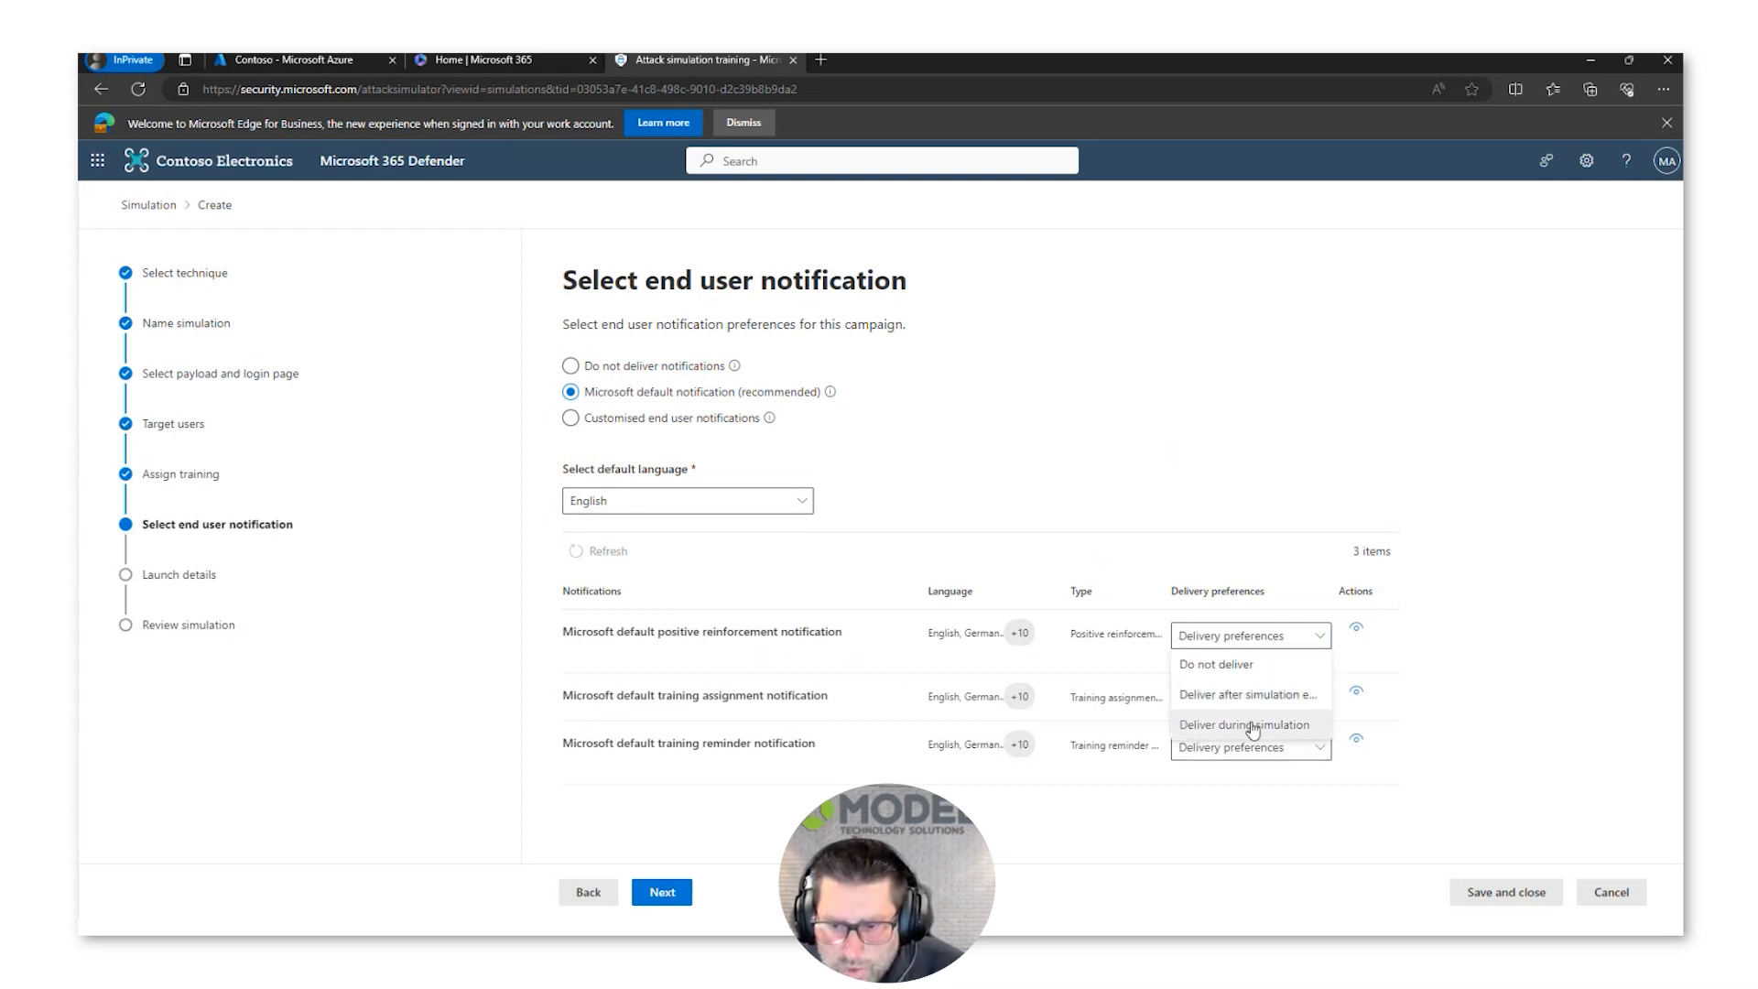
{"action": "left_click", "coordinate": [1256, 726]}
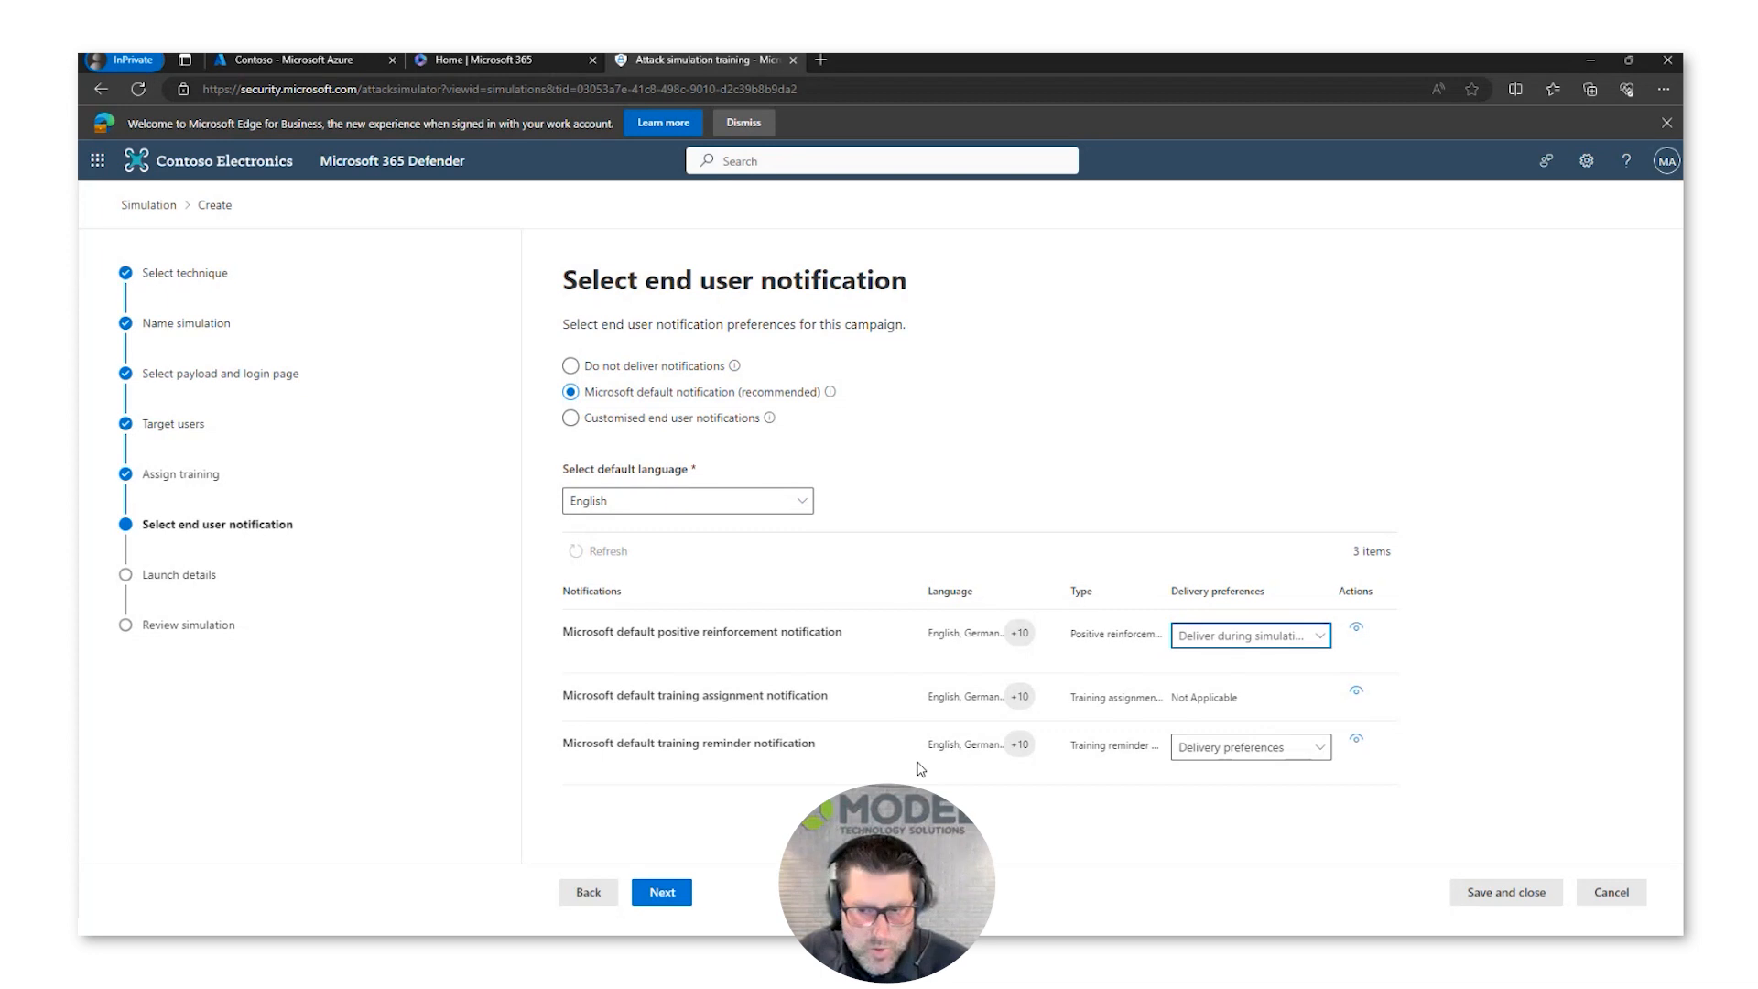
{"action": "left_click", "coordinate": [1321, 754]}
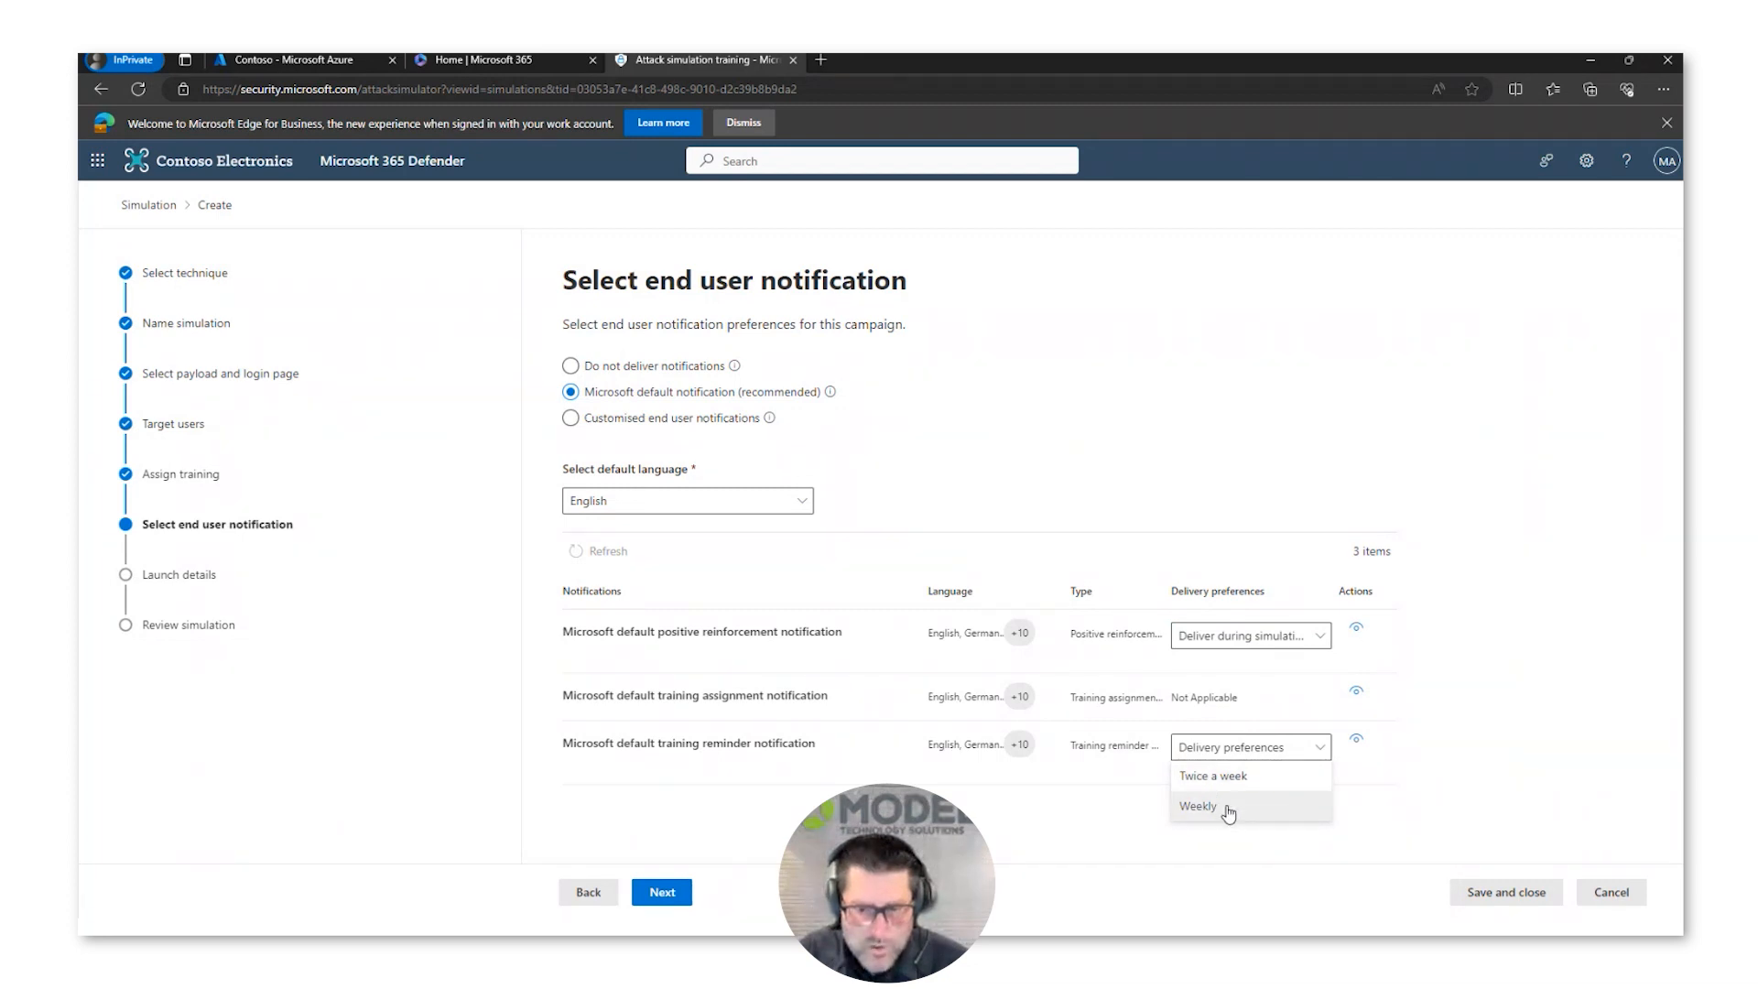
{"action": "left_click", "coordinate": [1227, 808]}
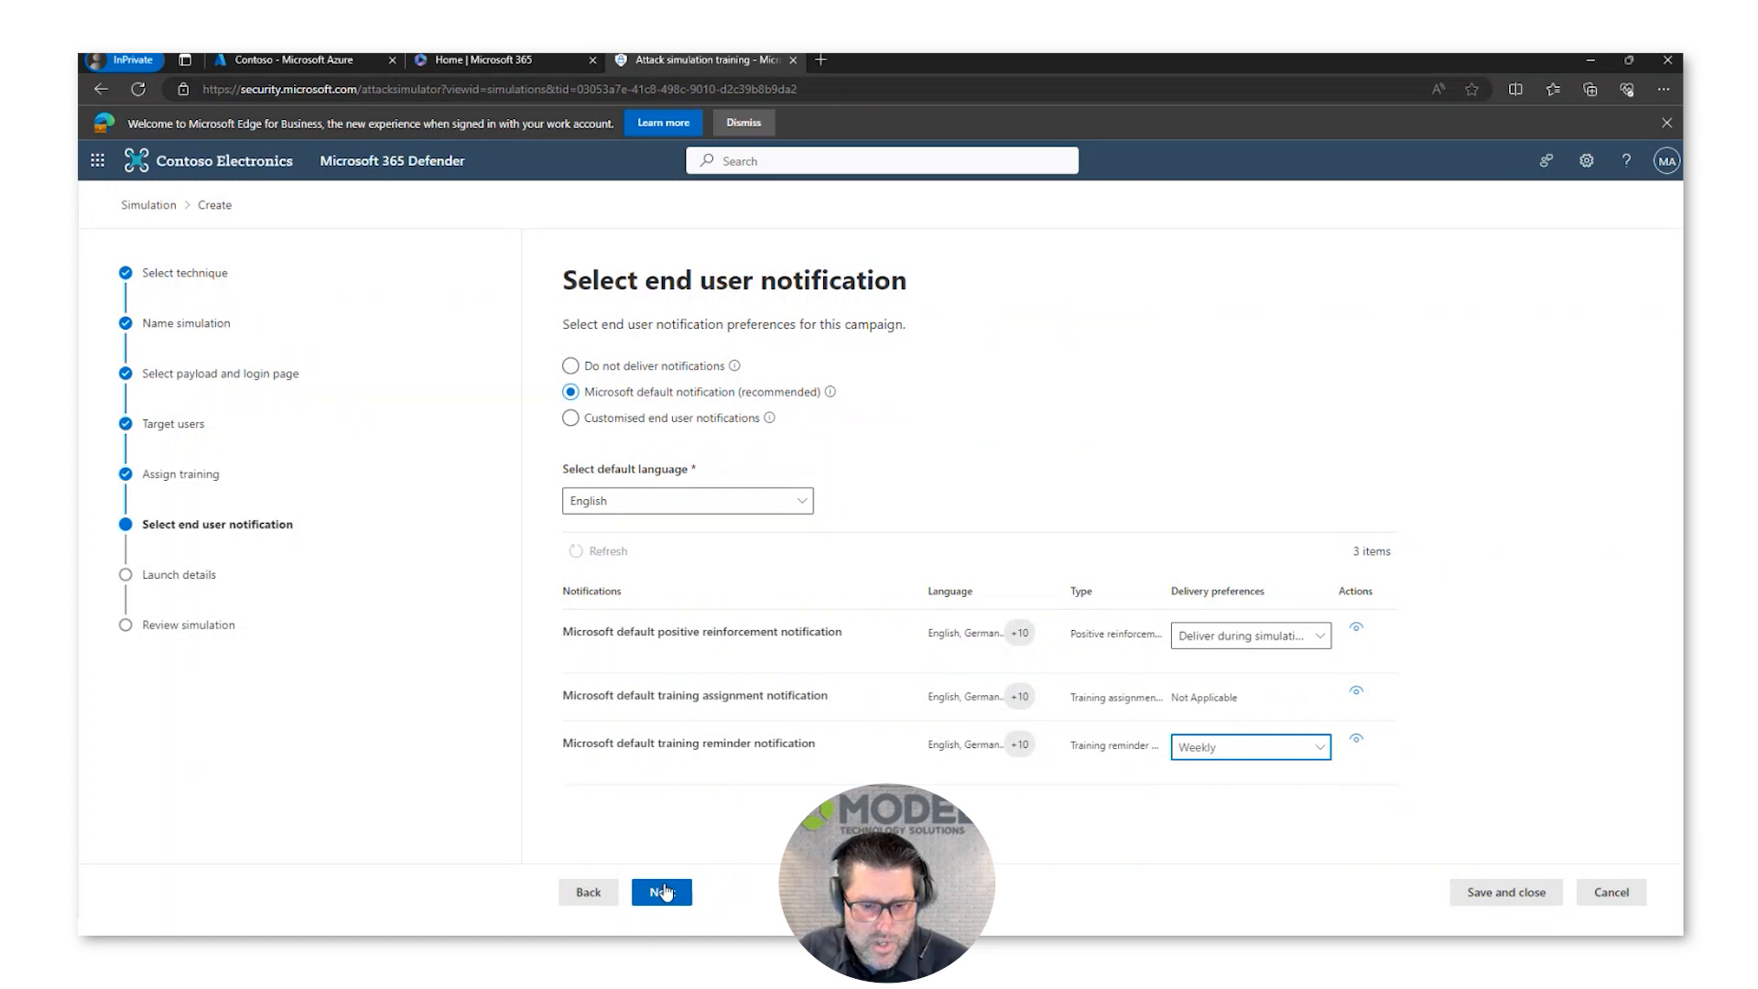
{"action": "left_click", "coordinate": [663, 892]}
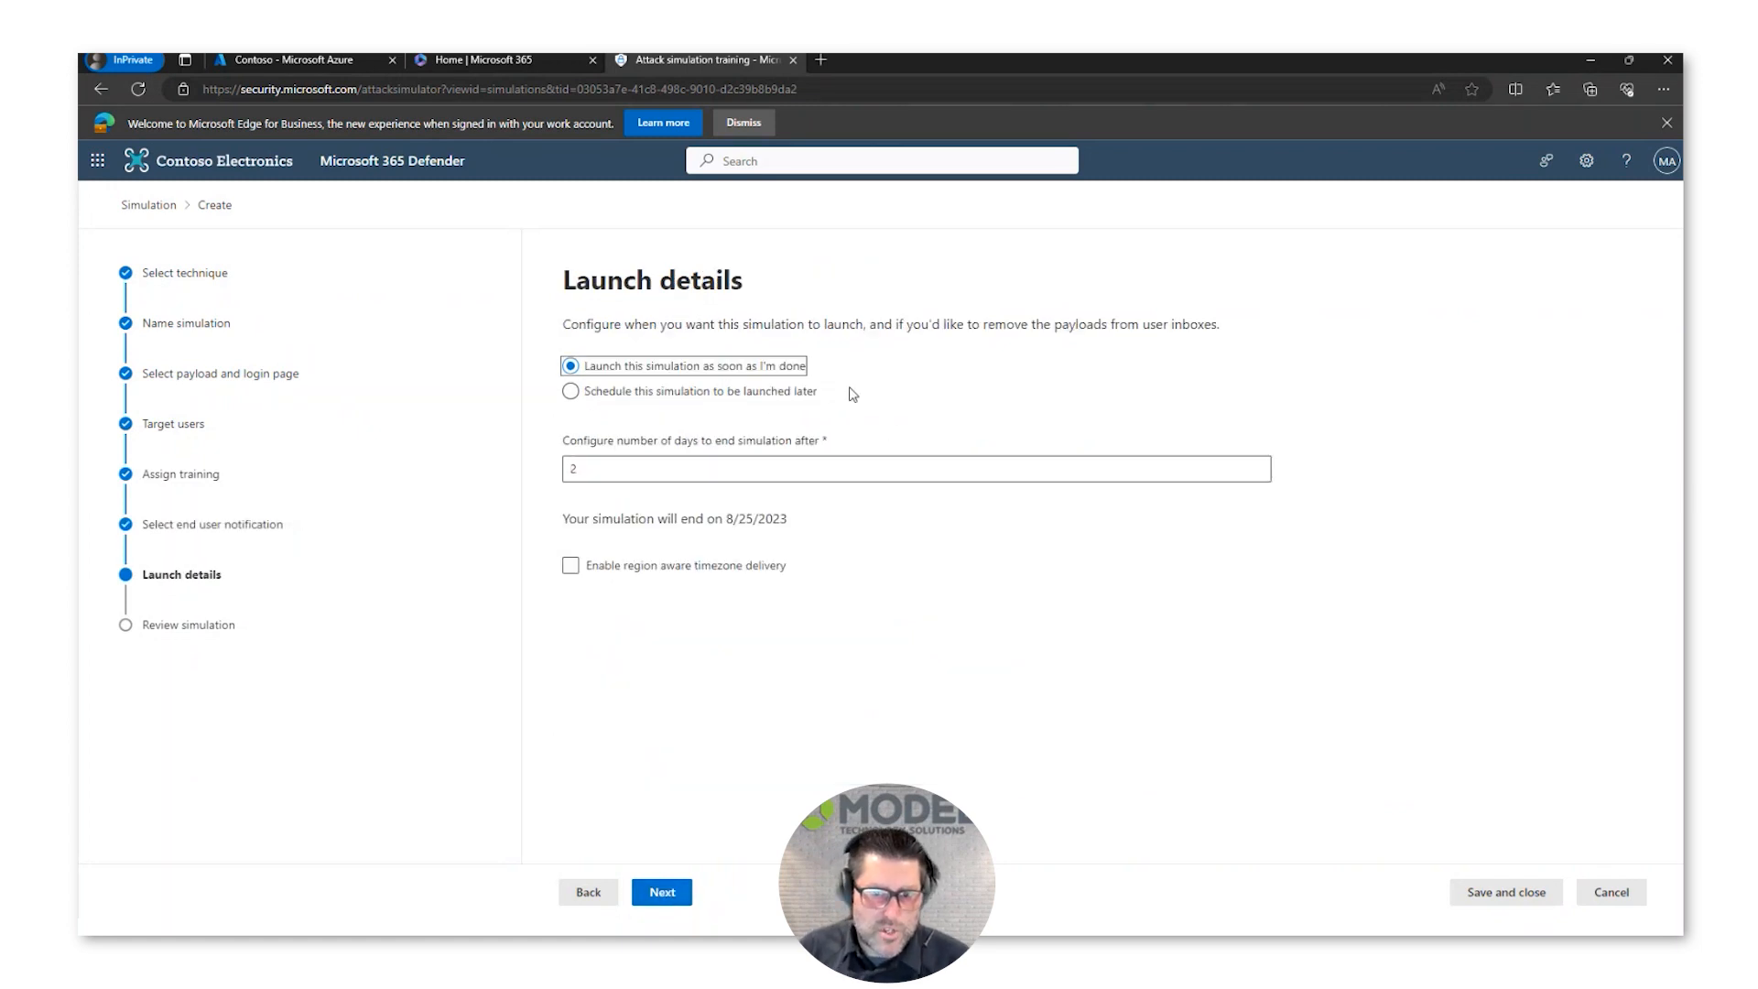
Step: Choose to schedule the launch for later, end the simulation after 8 days, enable region aware timezone delivery, and continue
{"action": "left_click", "coordinate": [808, 396]}
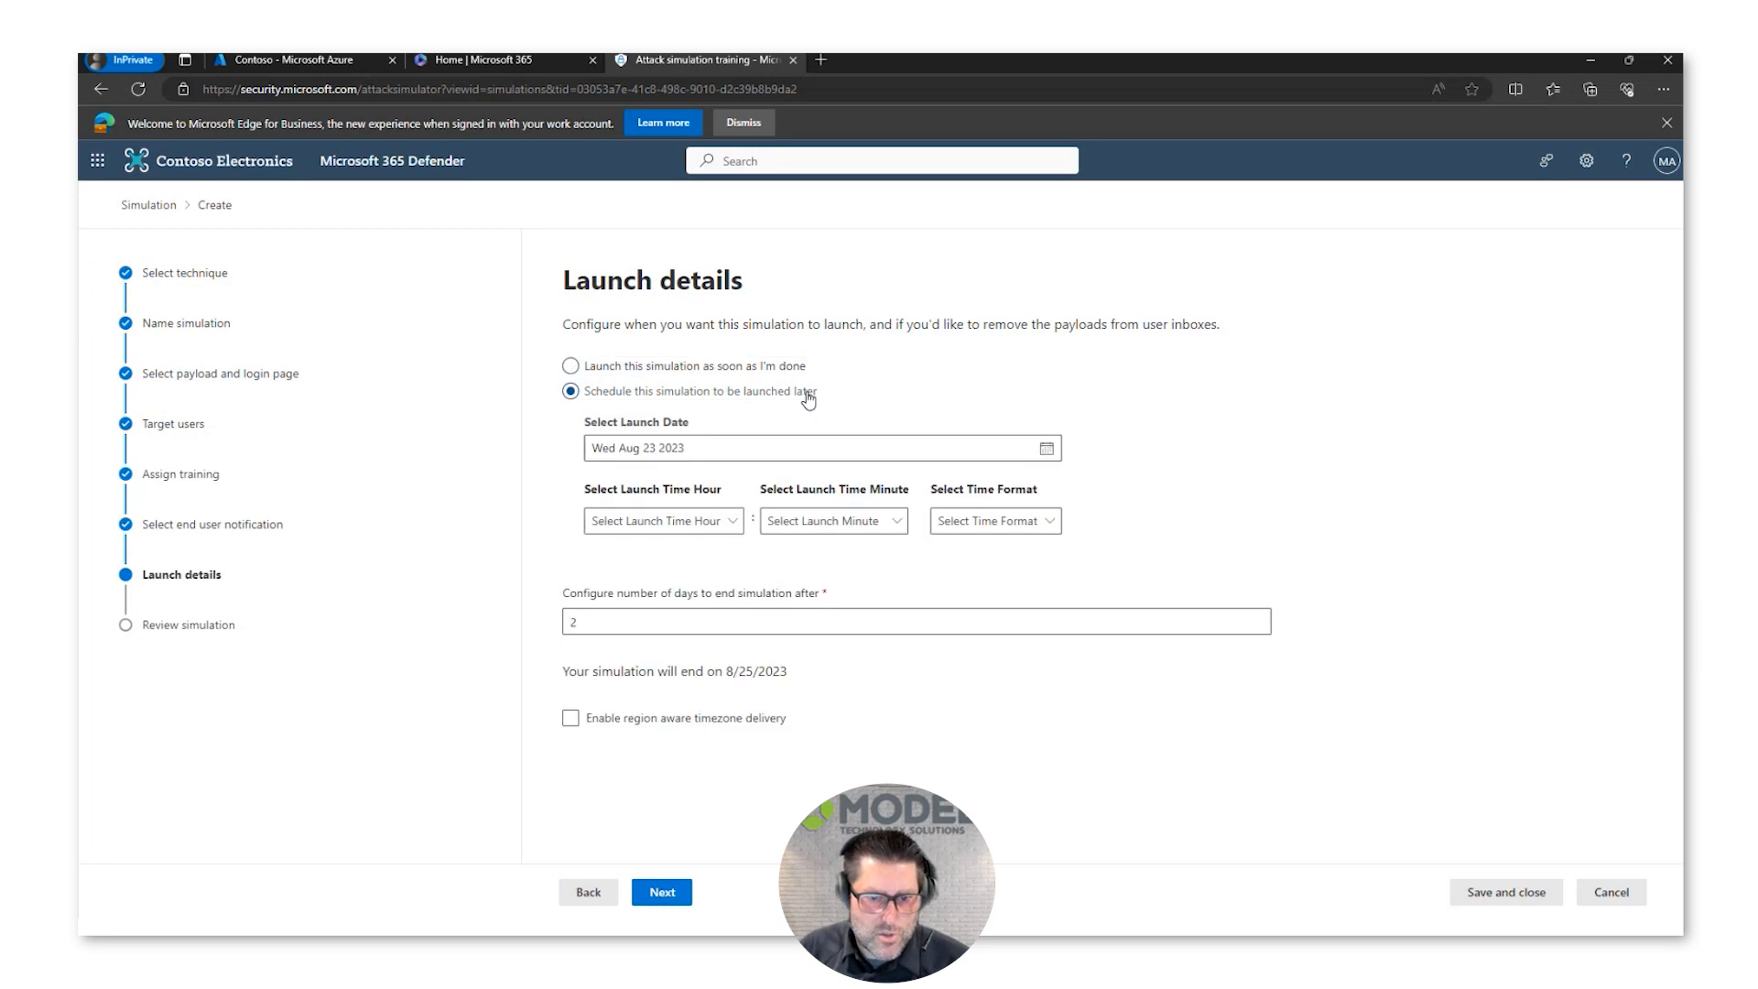
{"action": "left_click", "coordinate": [742, 614]}
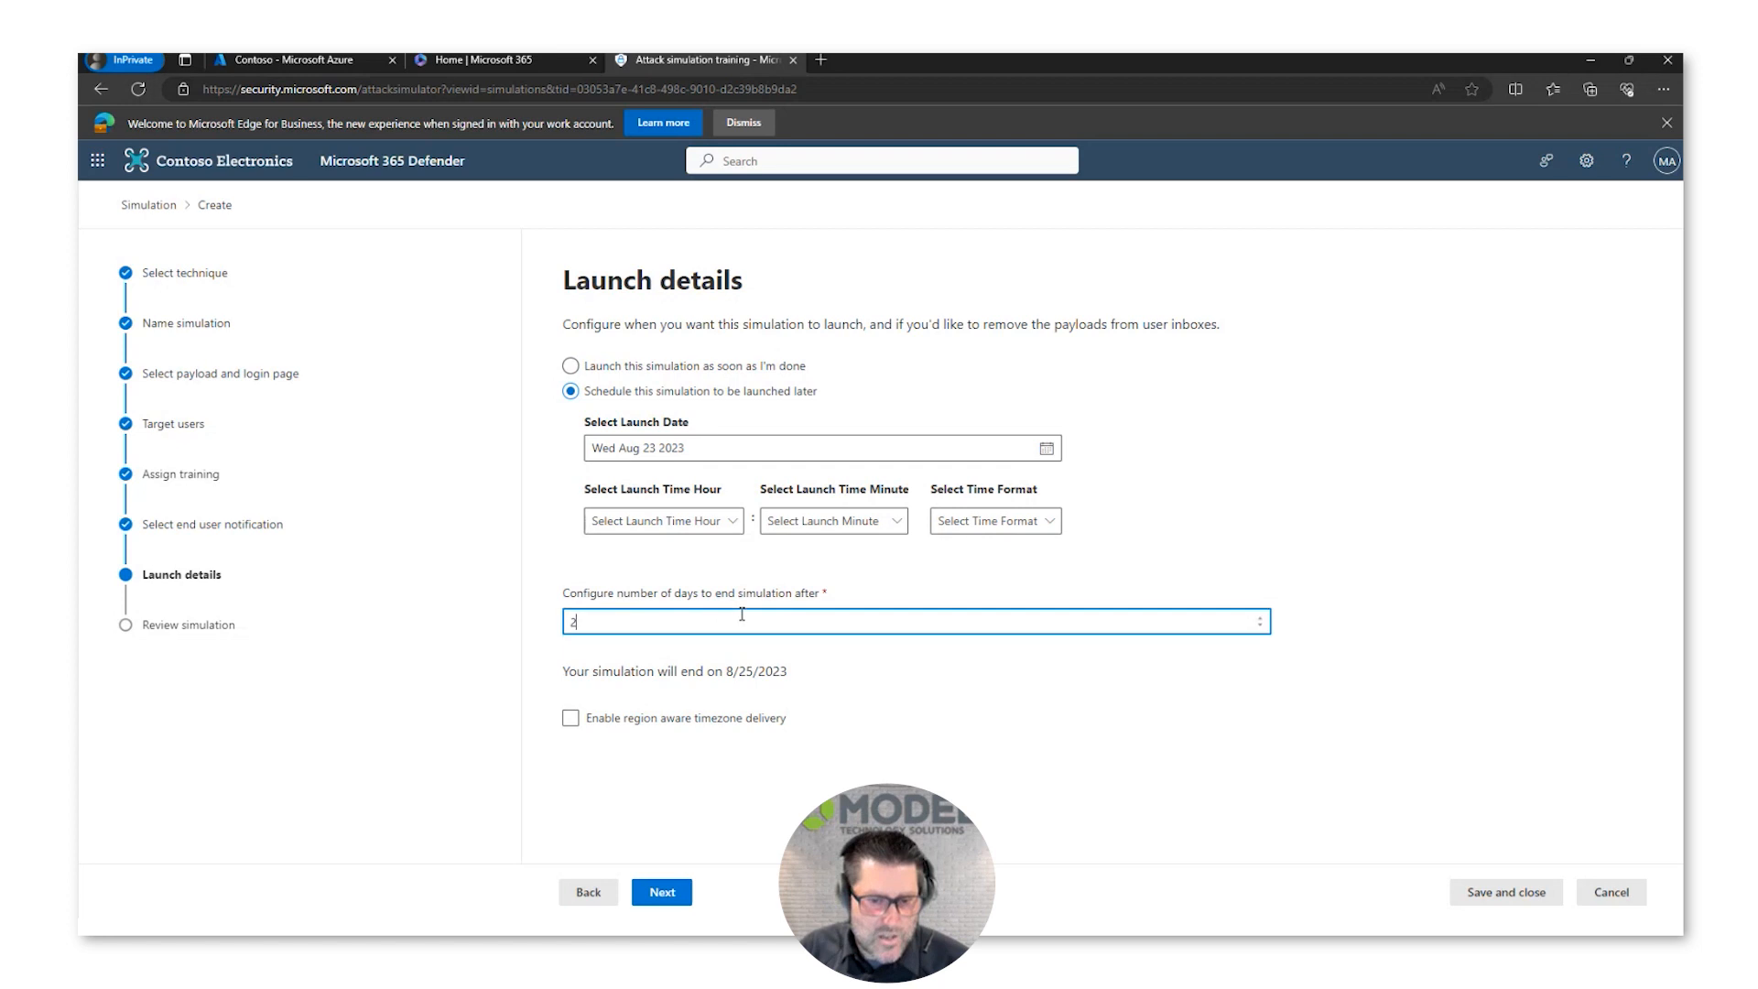
{"action": "left_click", "coordinate": [1262, 618]}
{"action": "left_click", "coordinate": [1262, 618]}
{"action": "left_click", "coordinate": [1262, 618]}
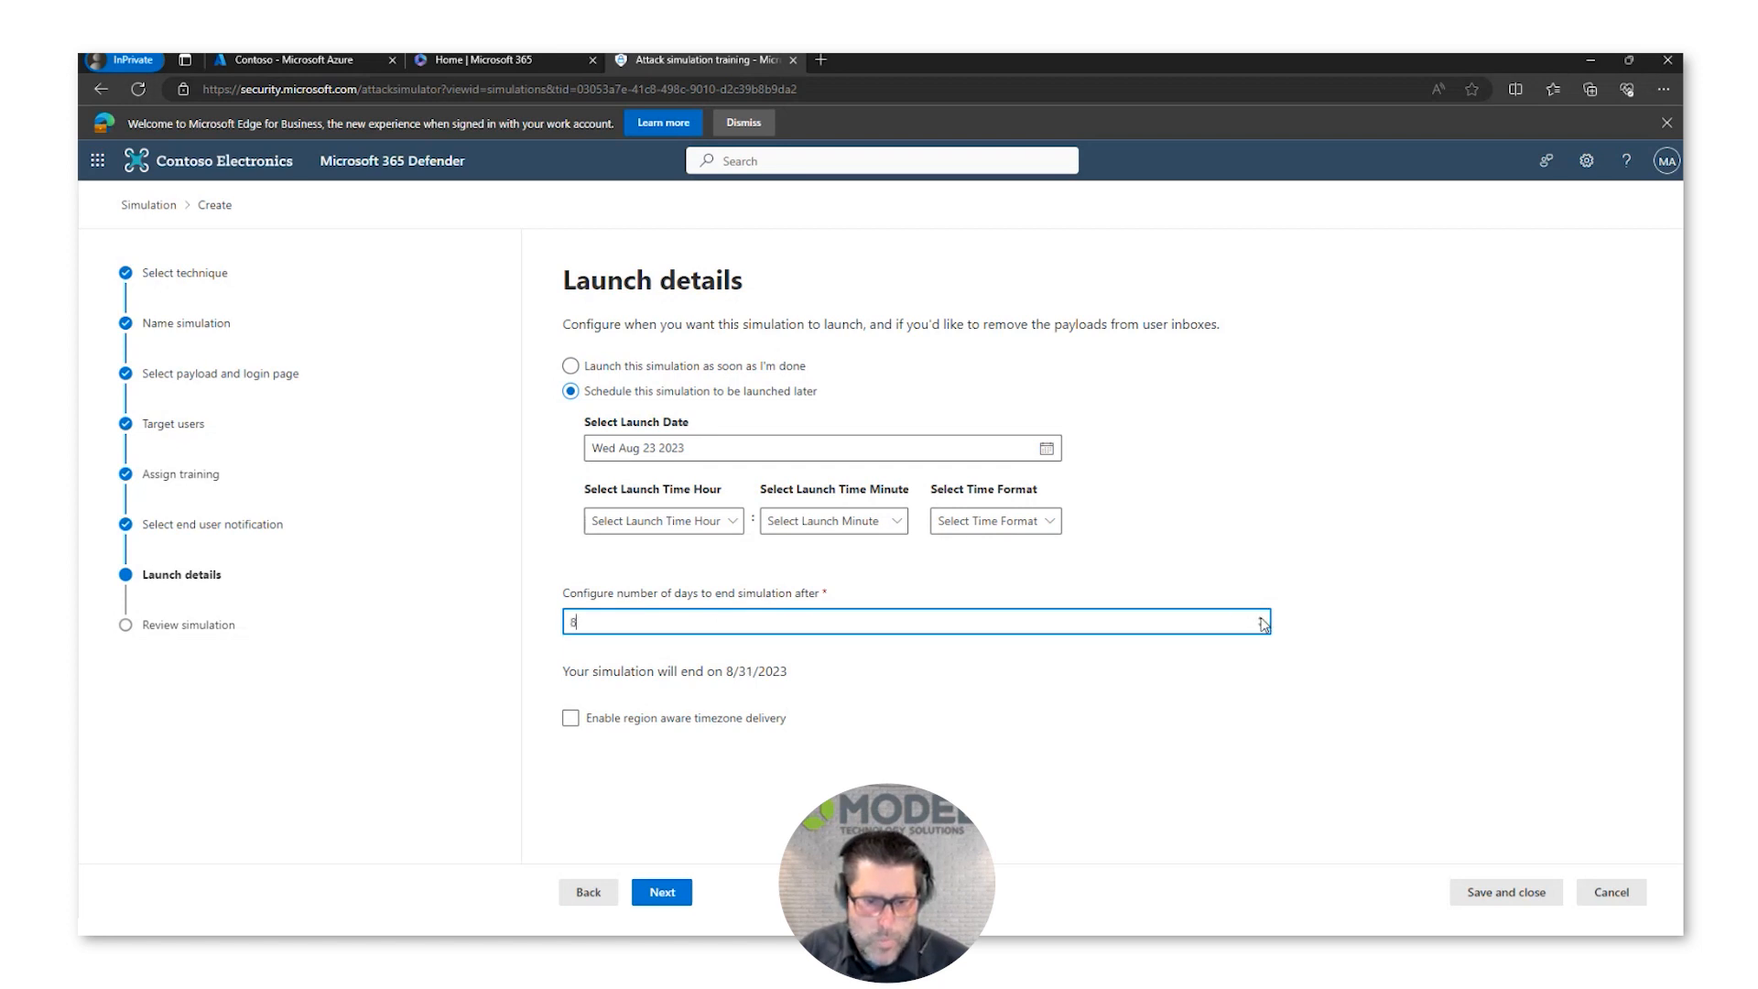
{"action": "left_click", "coordinate": [744, 720]}
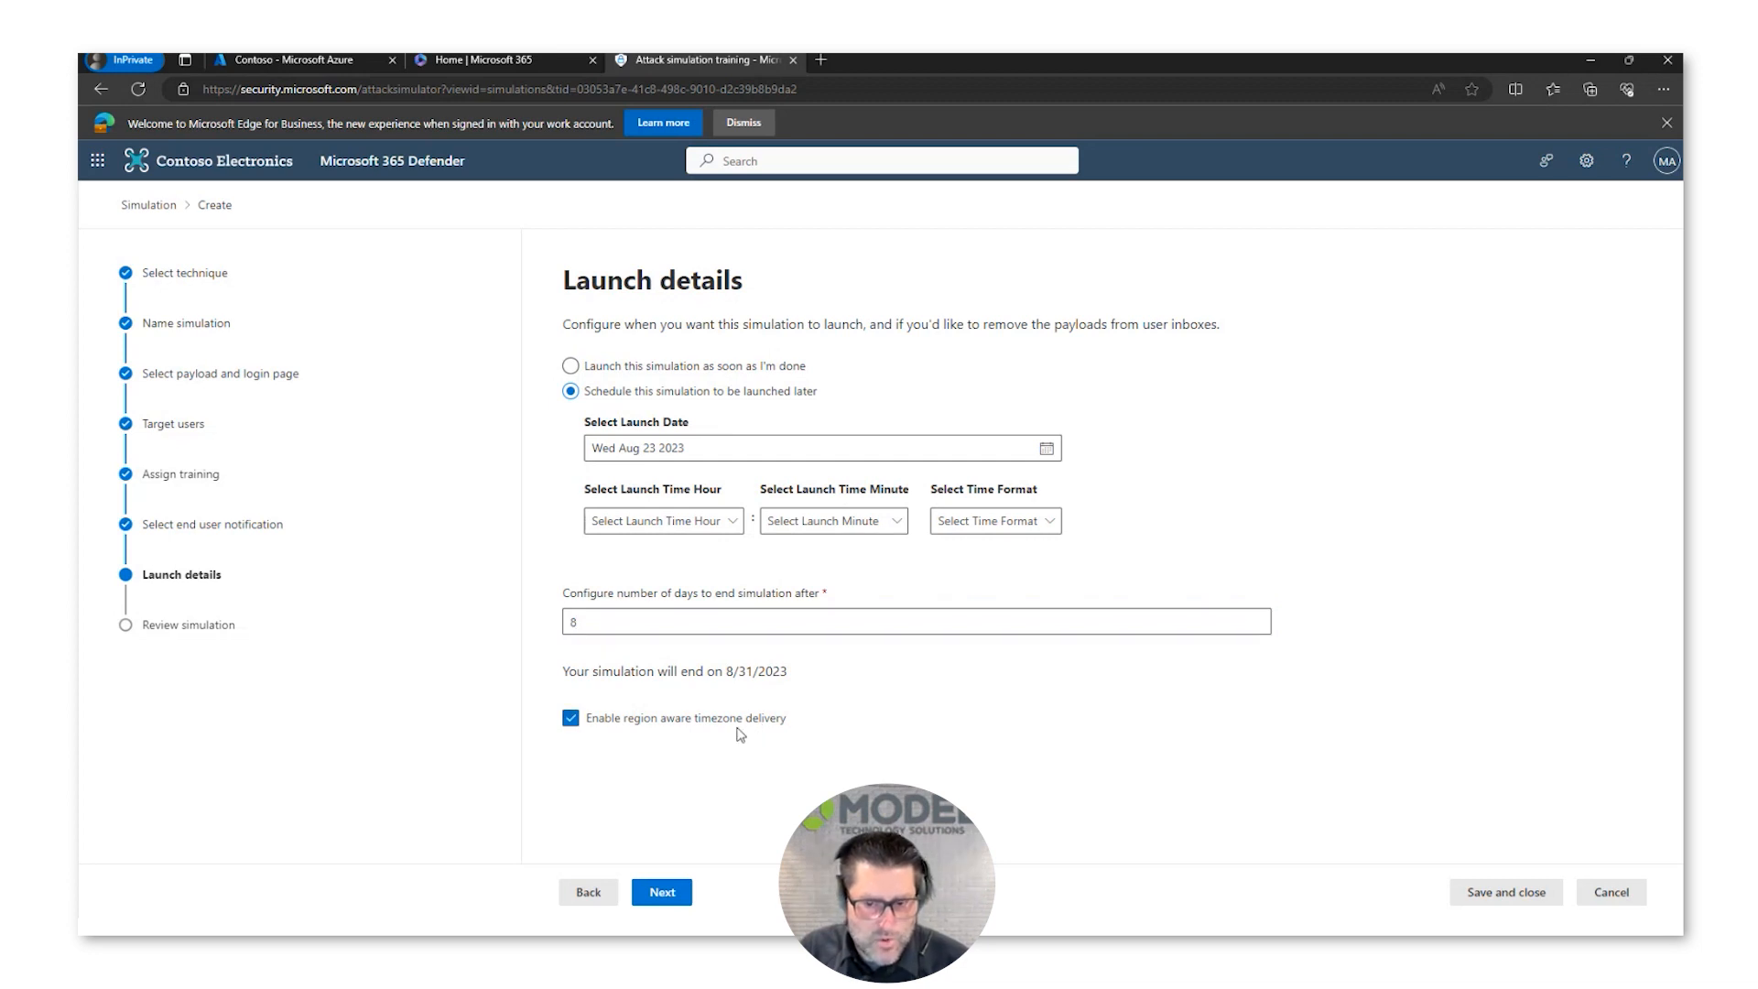
{"action": "left_click", "coordinate": [659, 899]}
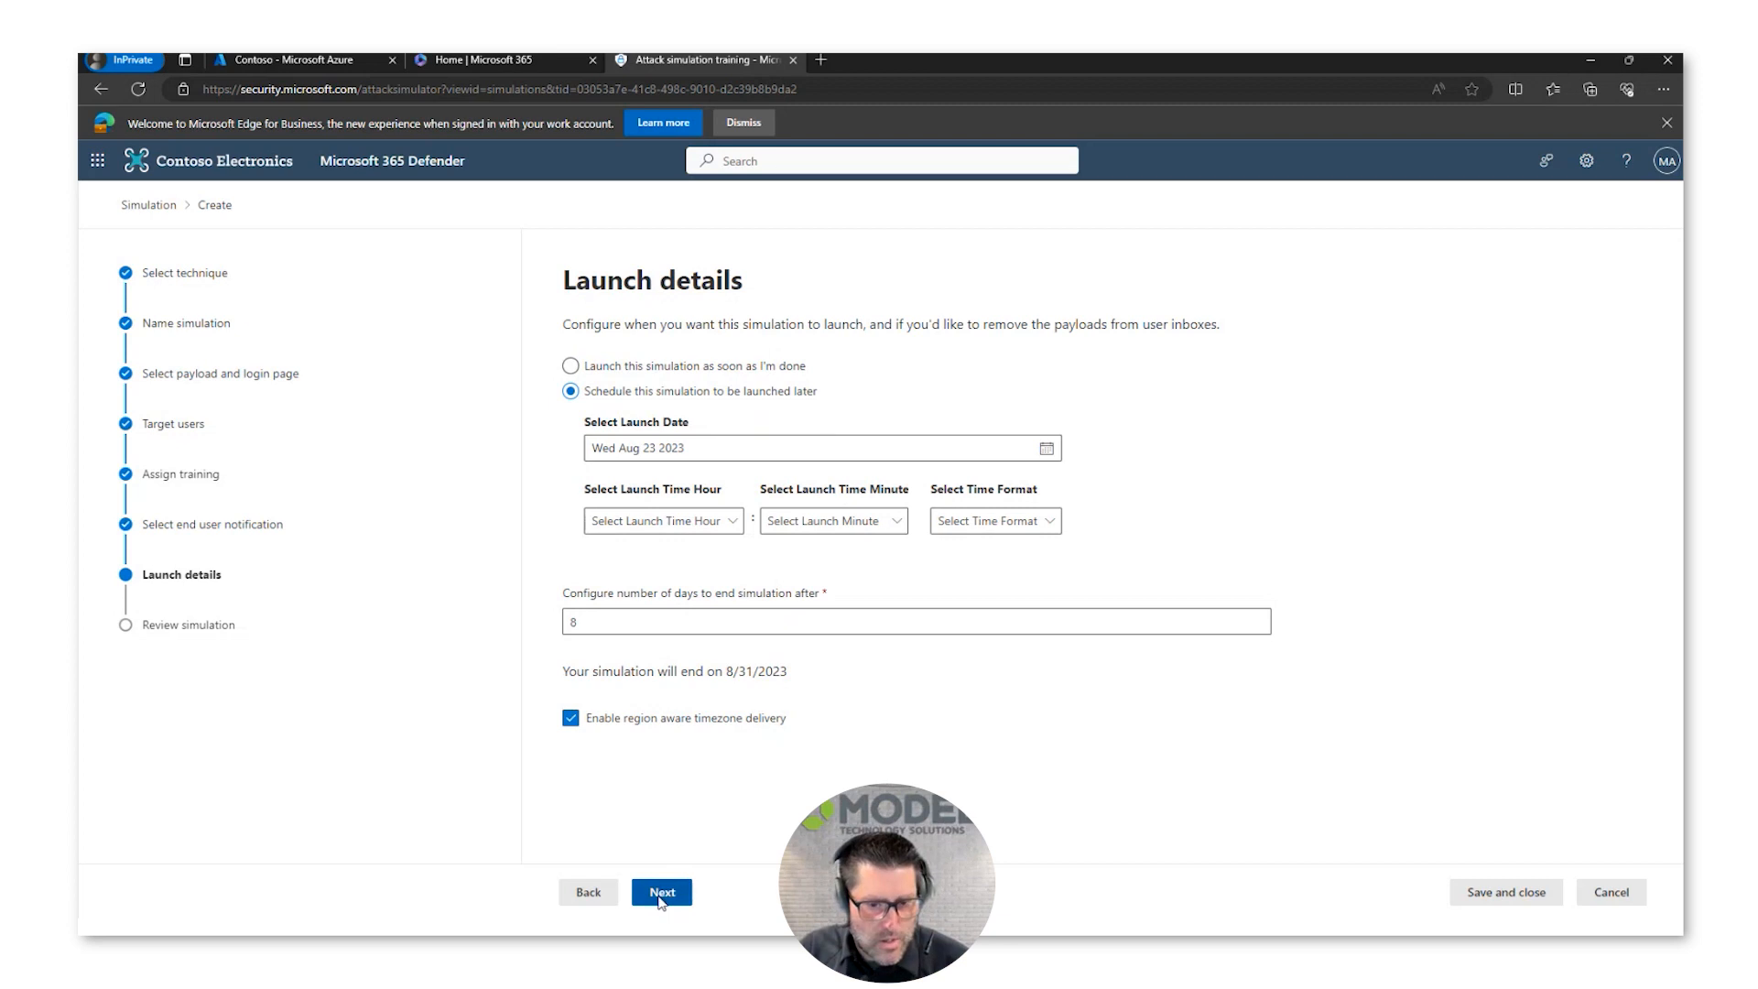
Step: Change the launch setting to start the simulation as soon as setup is done, and continue to the review
{"action": "left_click", "coordinate": [962, 574]}
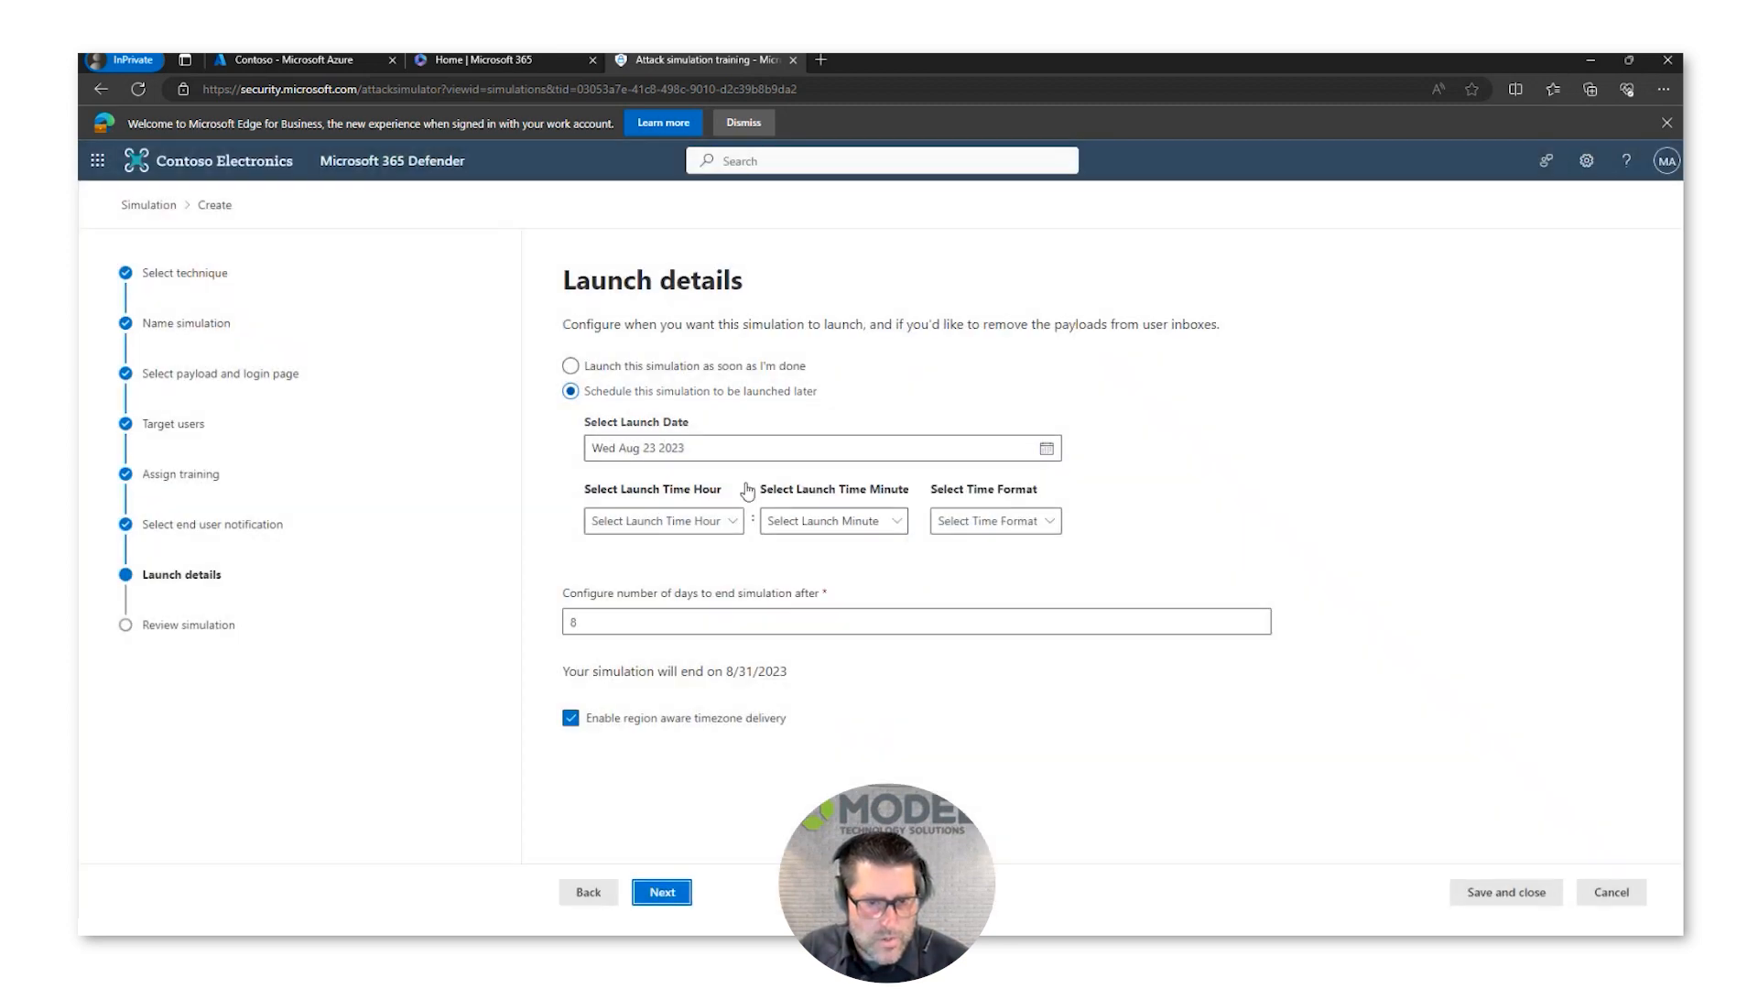
{"action": "left_click", "coordinate": [678, 368]}
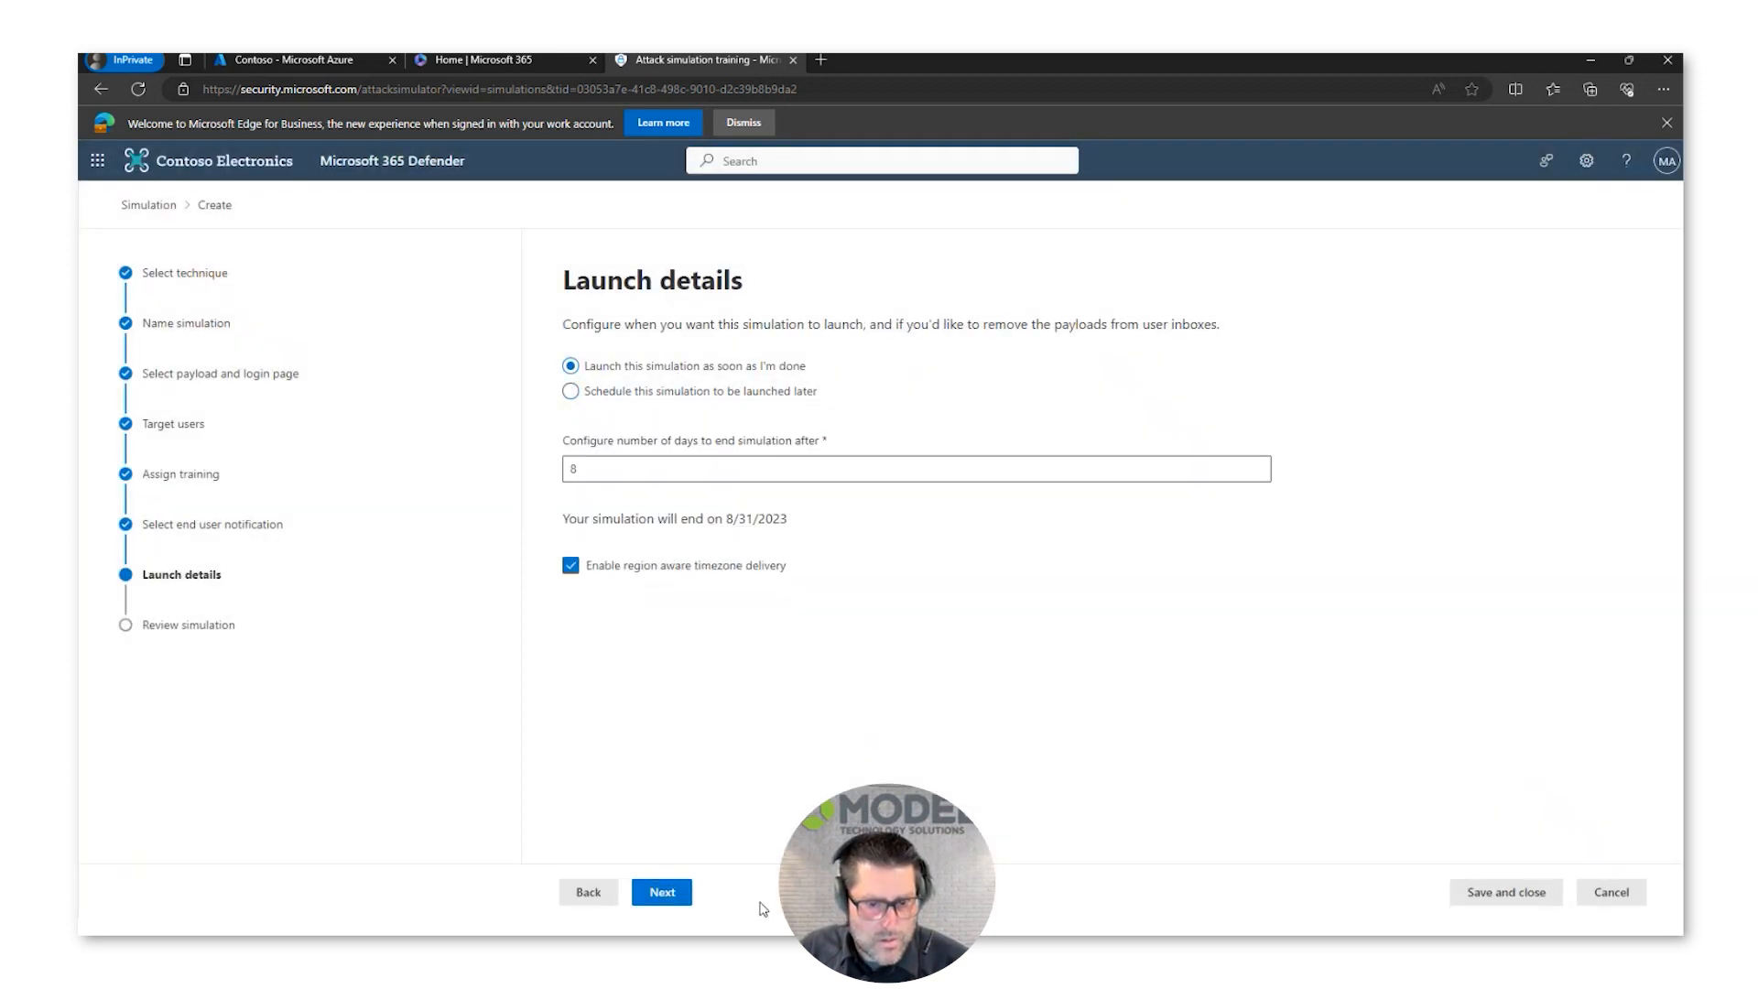
{"action": "left_click", "coordinate": [665, 894]}
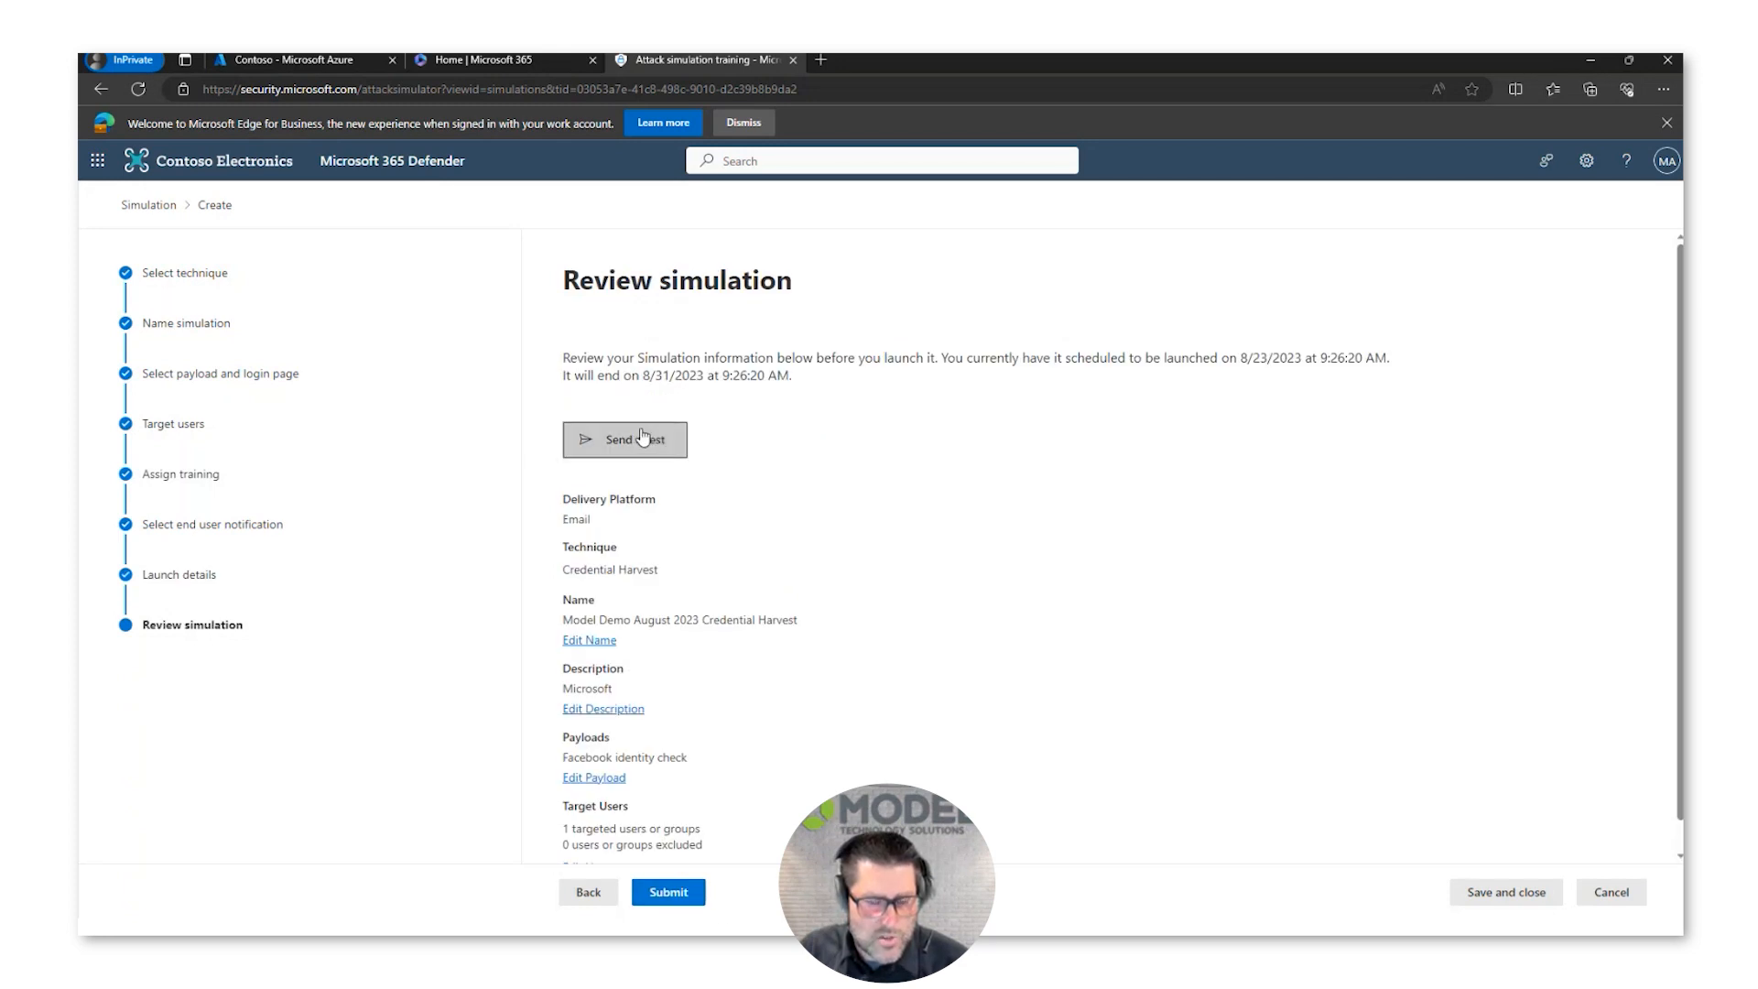
Step: Review the simulation summary, submit the simulation, and finish the wizard to return to the simulations list
{"action": "scroll", "coordinate": [911, 488], "scroll_direction": "down", "scroll_amount": 1}
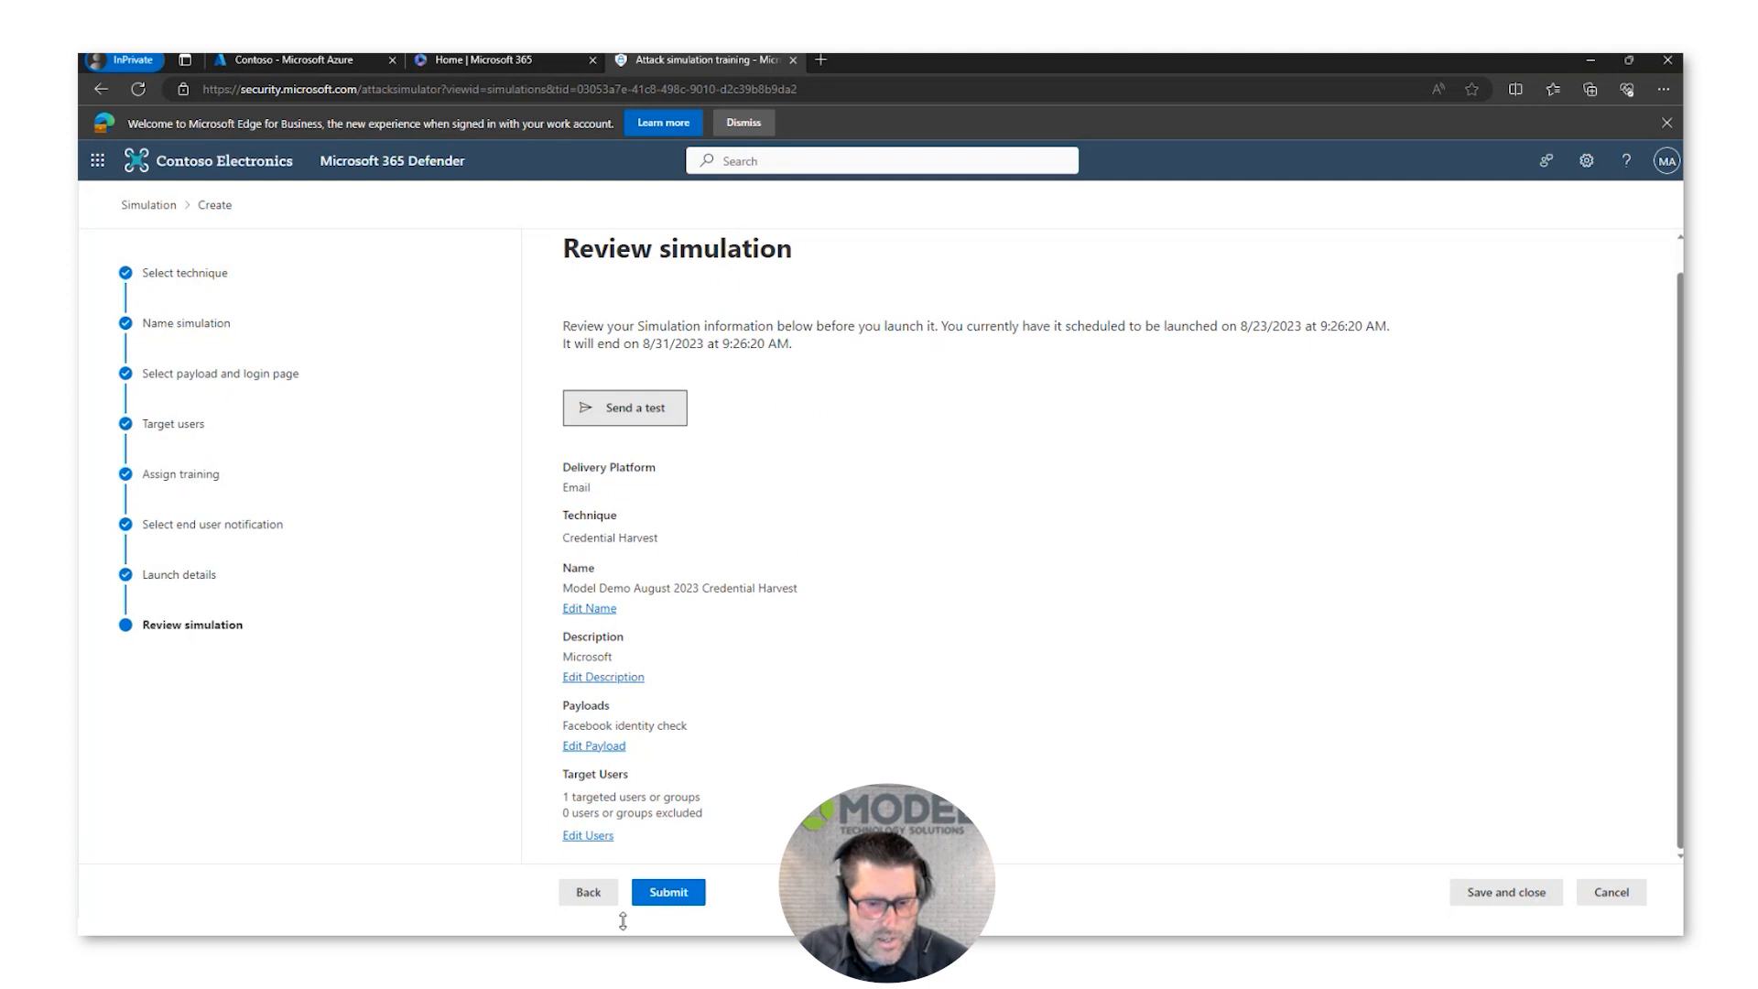
{"action": "left_click", "coordinate": [666, 893]}
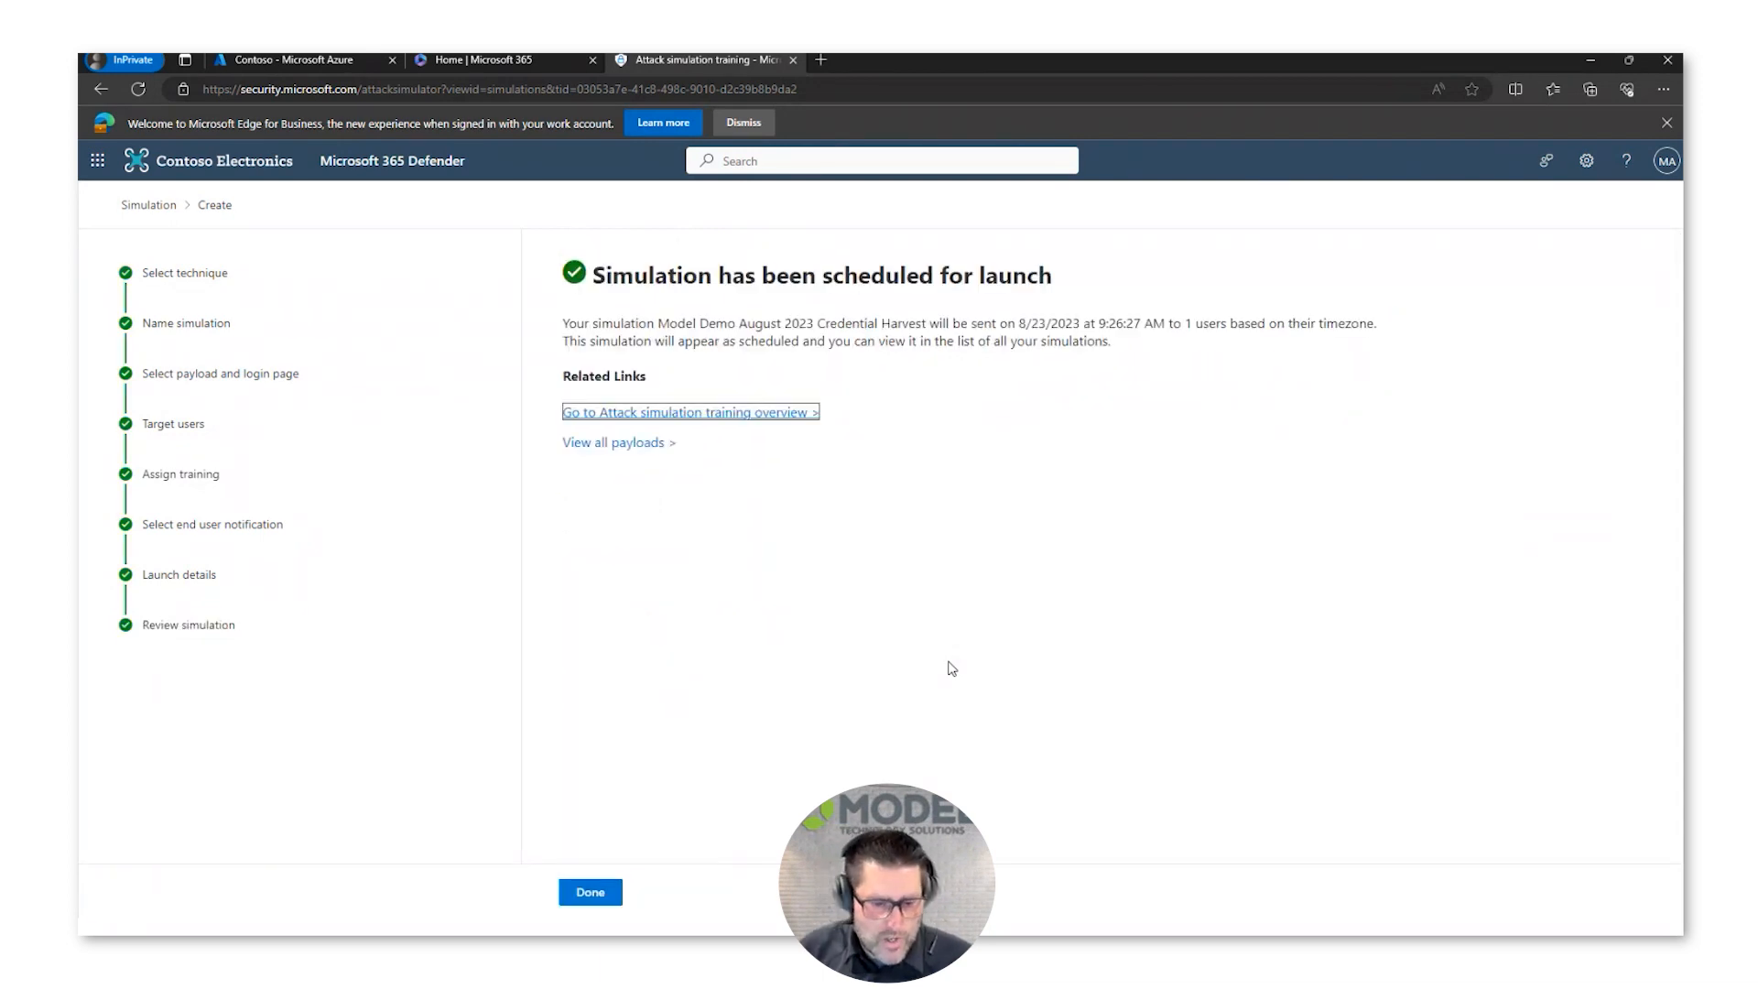
{"action": "left_click", "coordinate": [606, 894]}
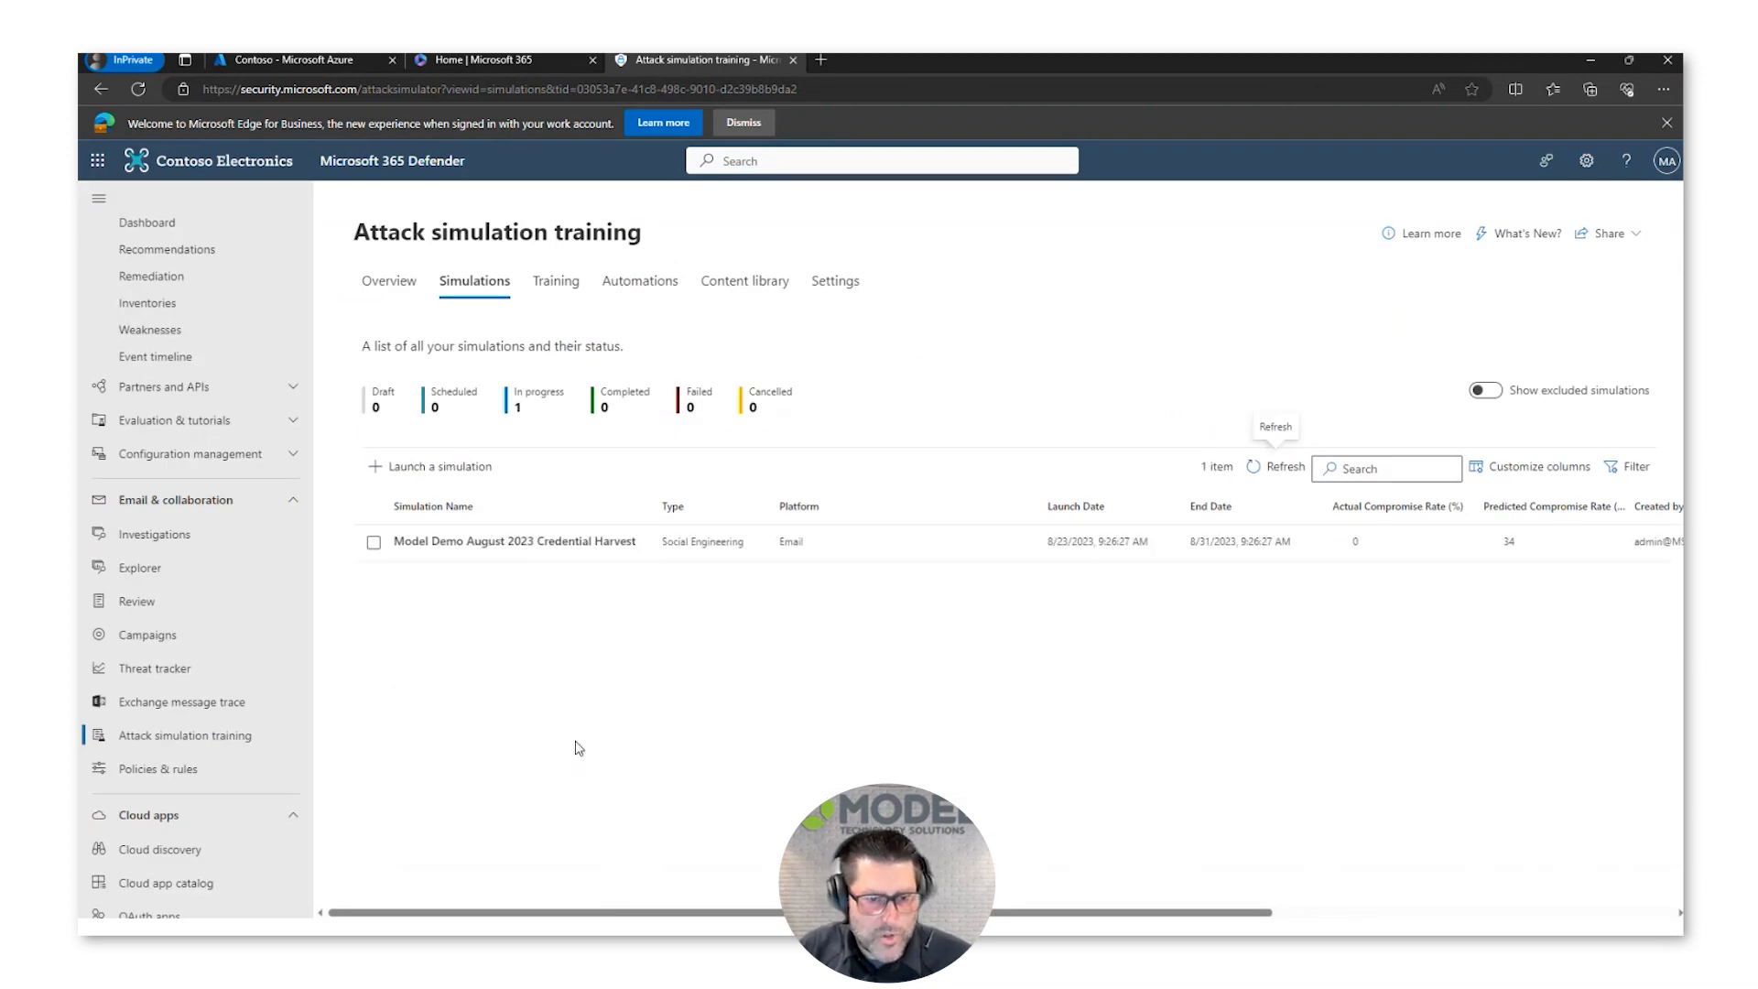
Step: Examine the report for the Model Demo August 2023 Credential Harvest simulation and close it
{"action": "left_click", "coordinate": [604, 541]}
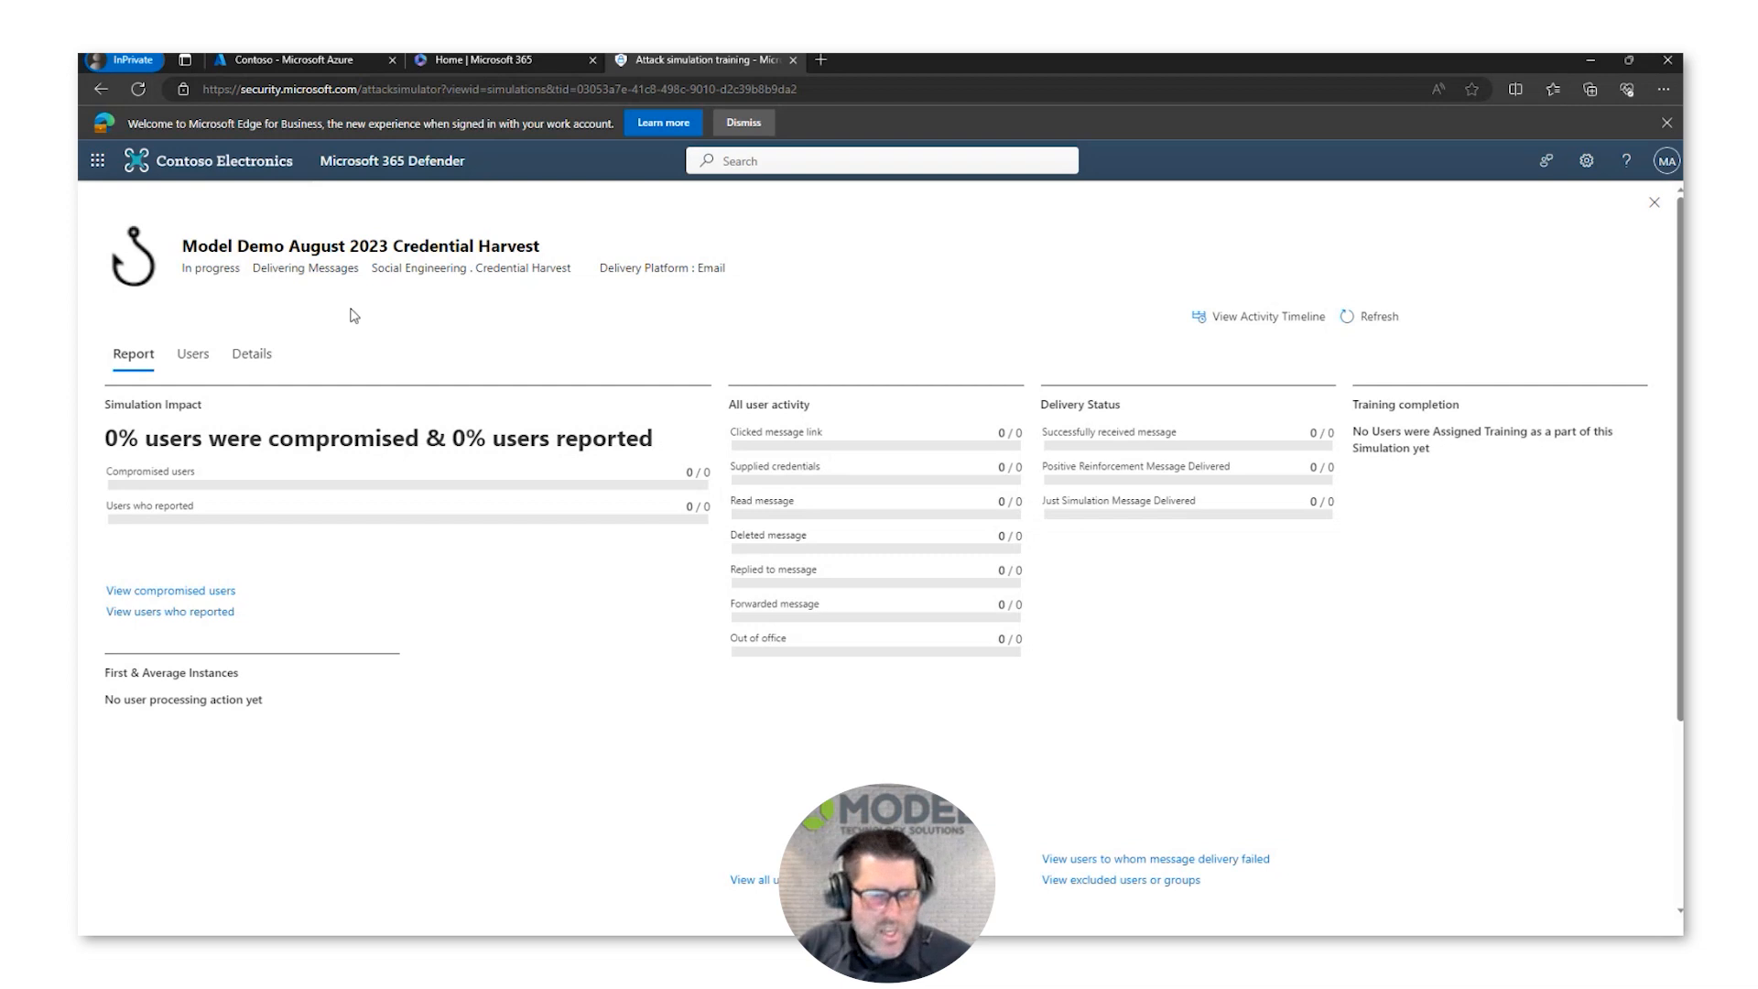
{"action": "key", "text": "Escape"}
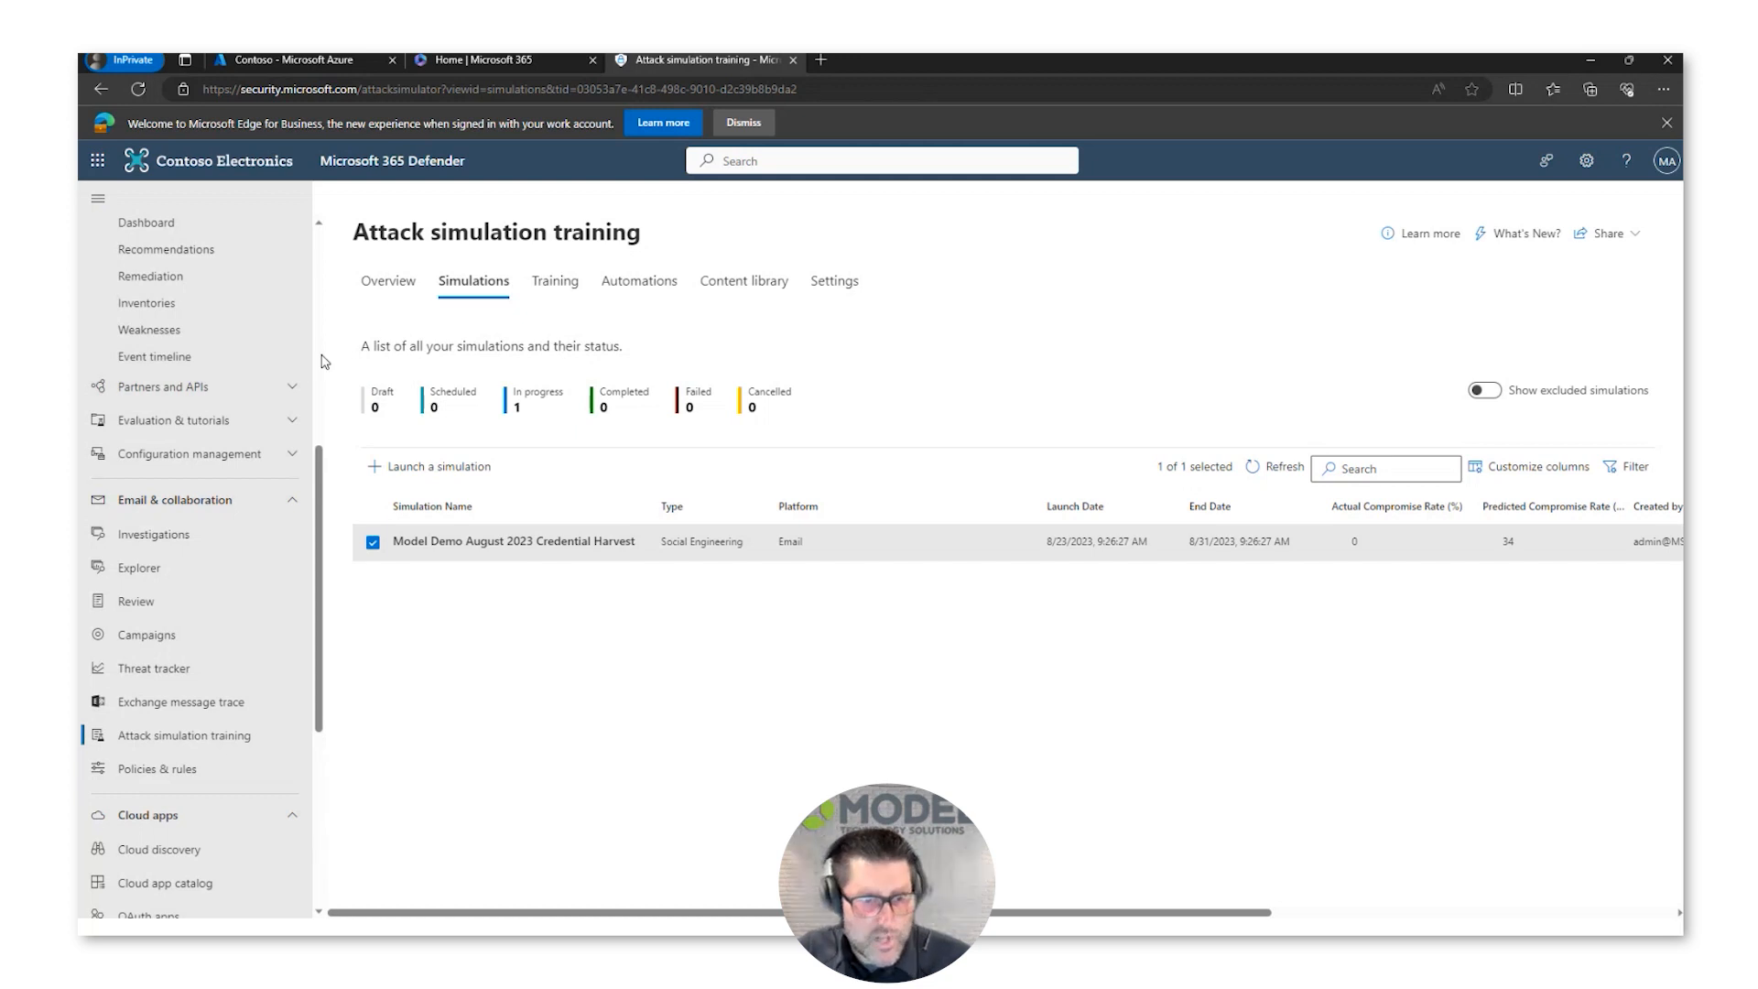
Step: Return to the Microsoft 365 Defender home page and minimize the browser window
{"action": "scroll", "coordinate": [322, 362], "scroll_direction": "up", "scroll_amount": 5}
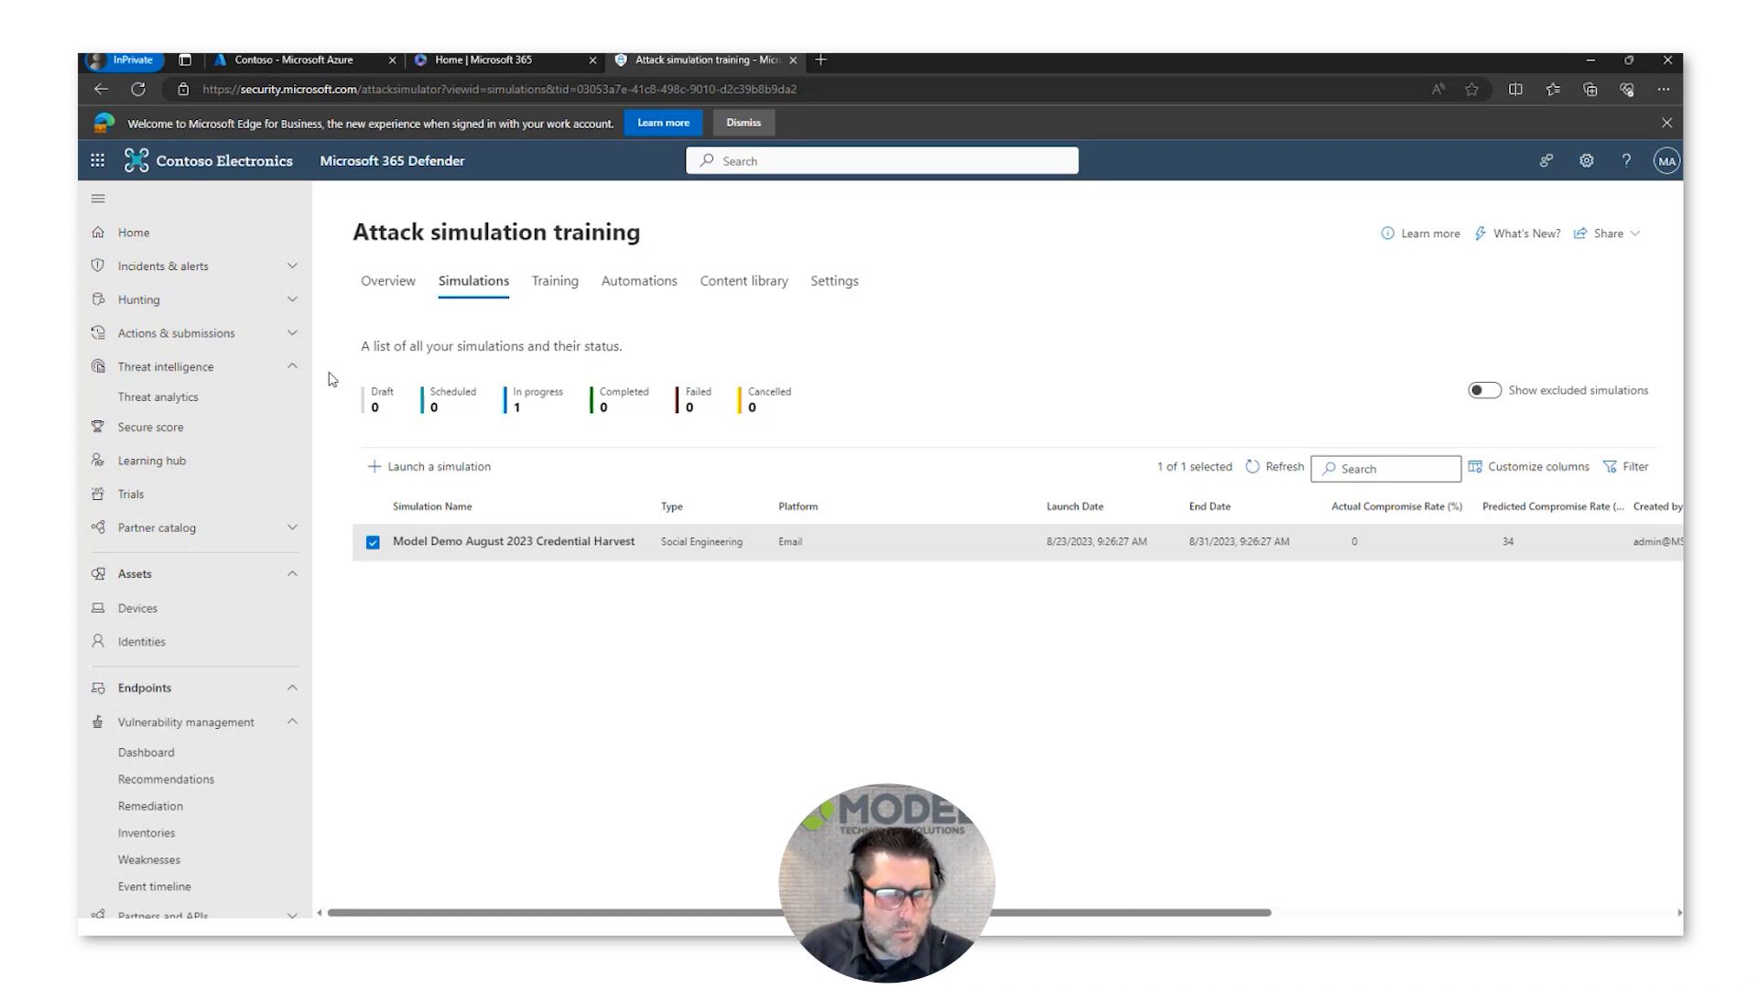
{"action": "left_click", "coordinate": [137, 233]}
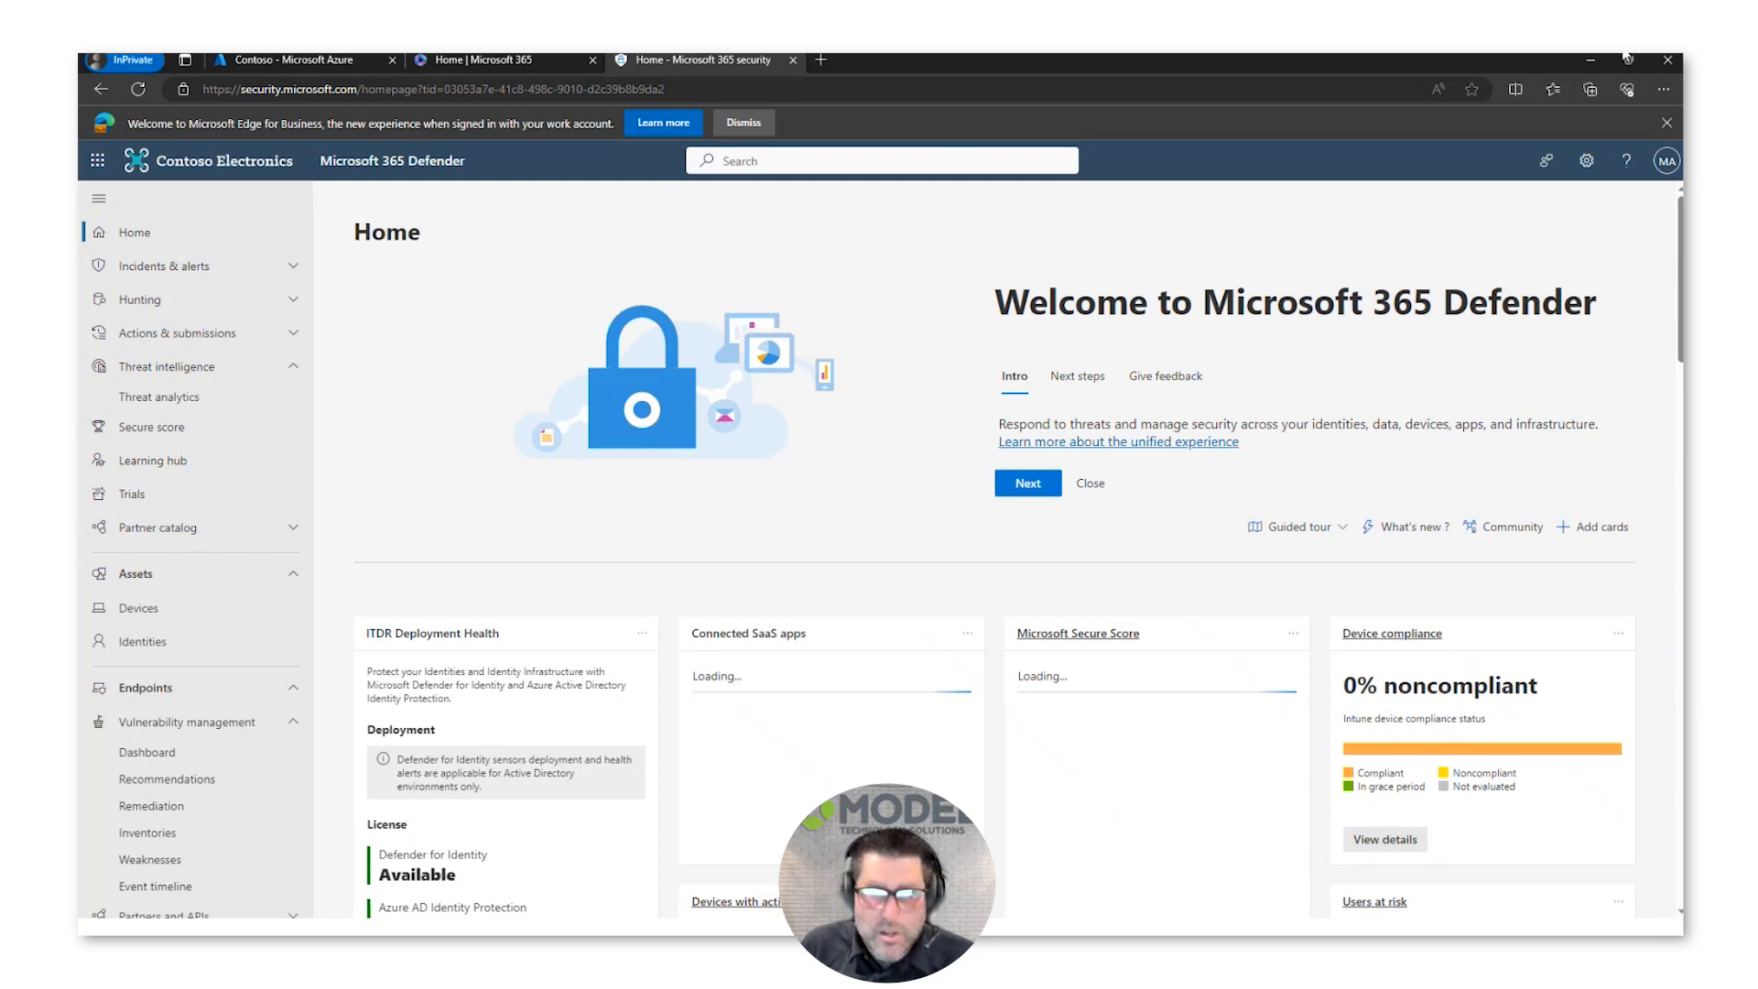
{"action": "left_click", "coordinate": [1593, 59]}
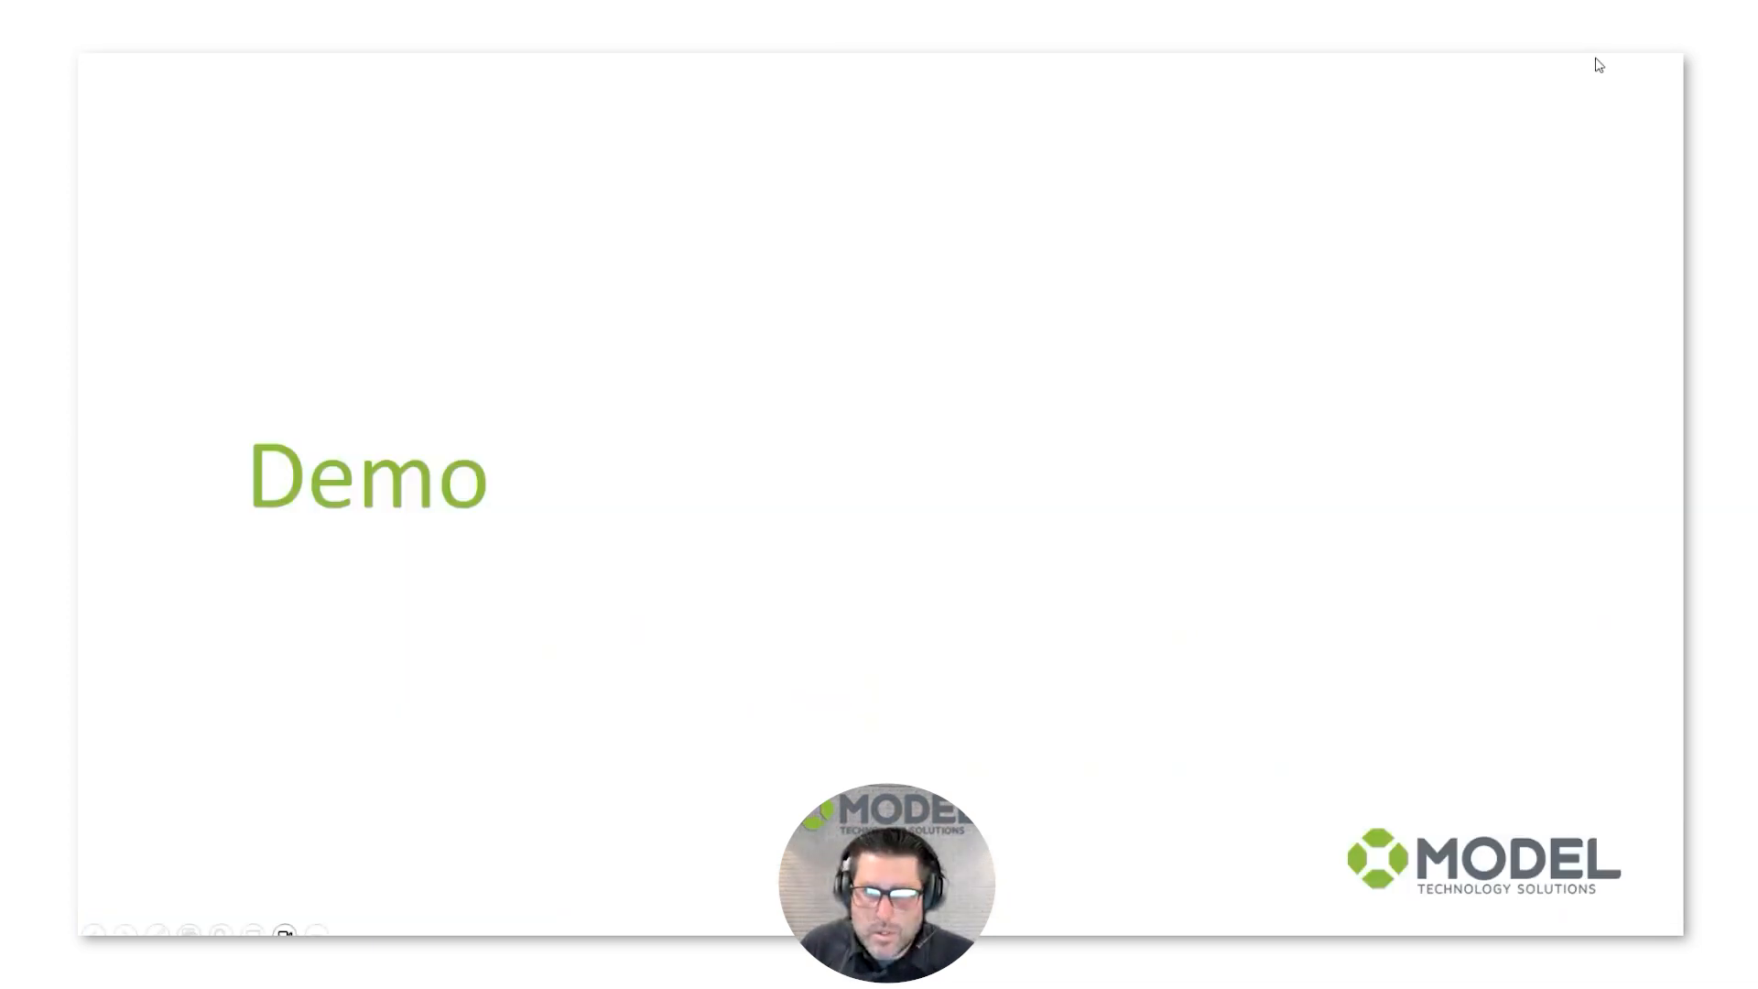
{"action": "key", "text": "Right"}
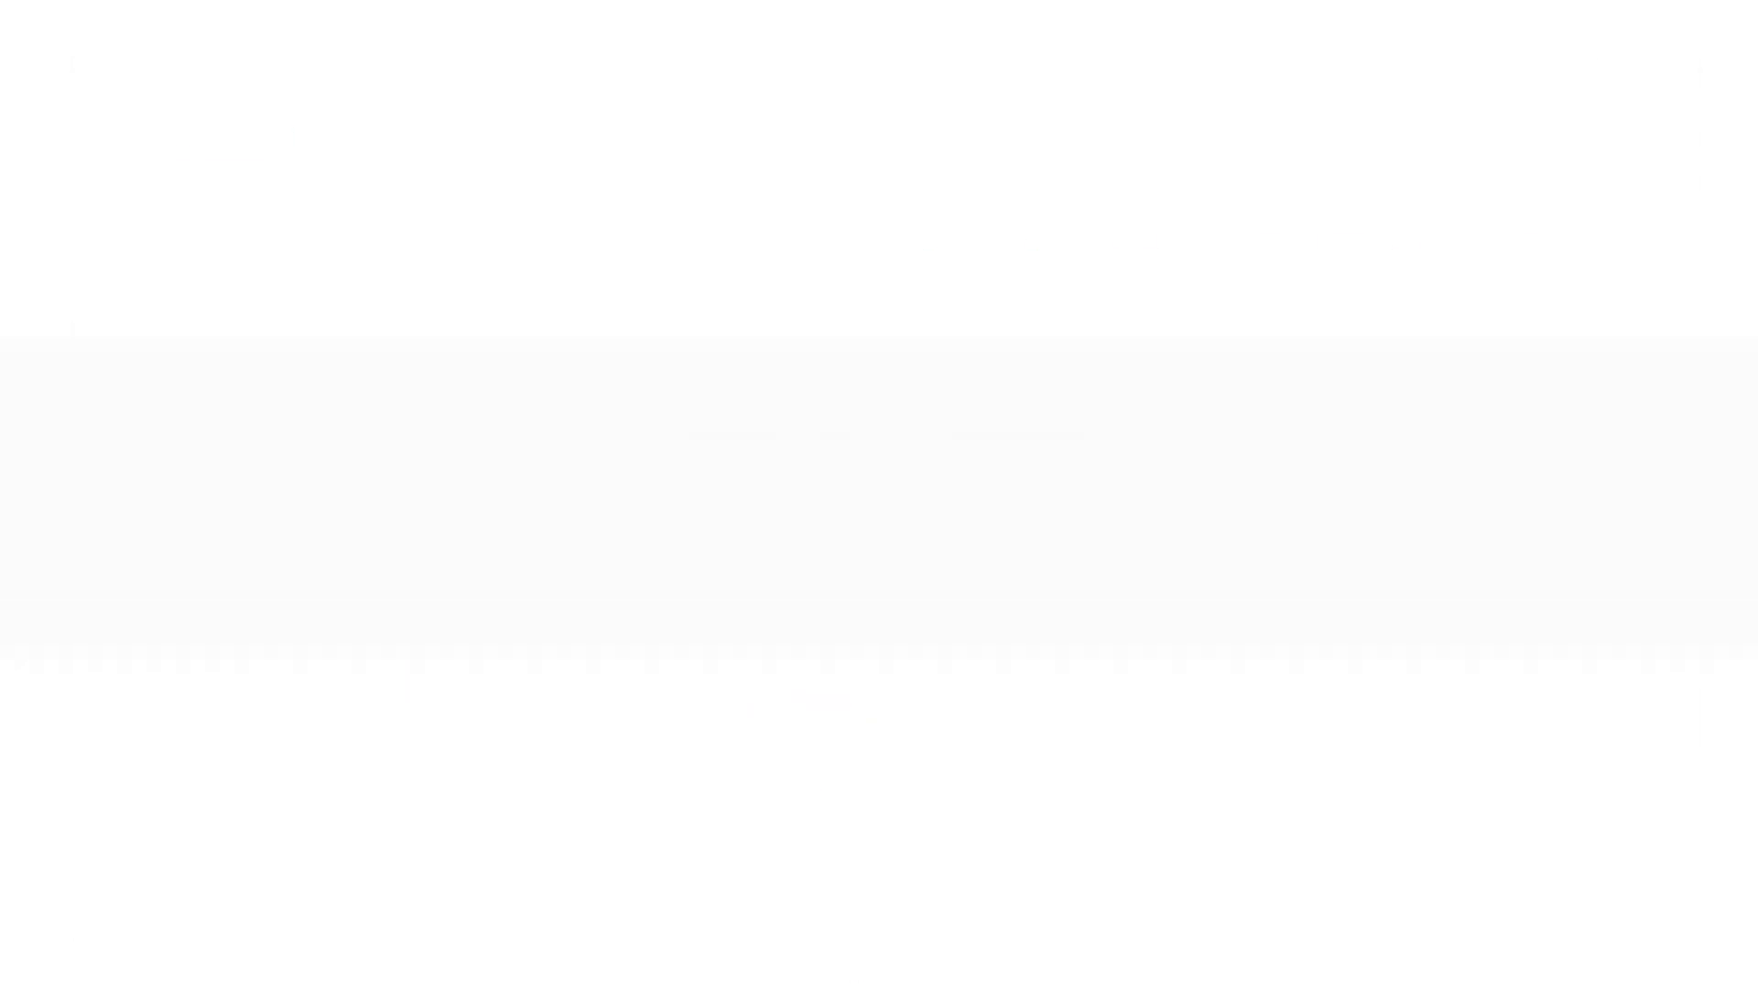